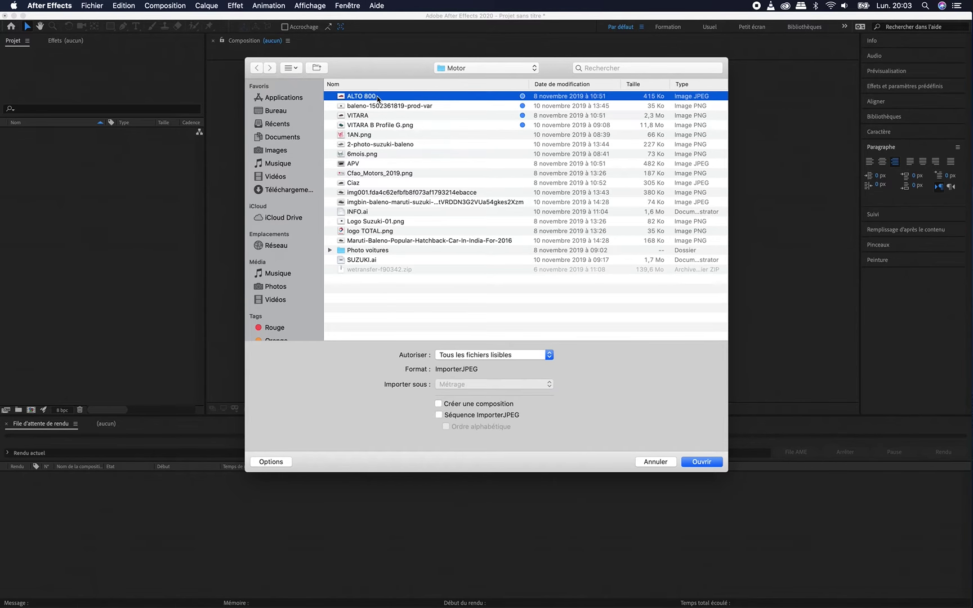
shift+click(378, 125)
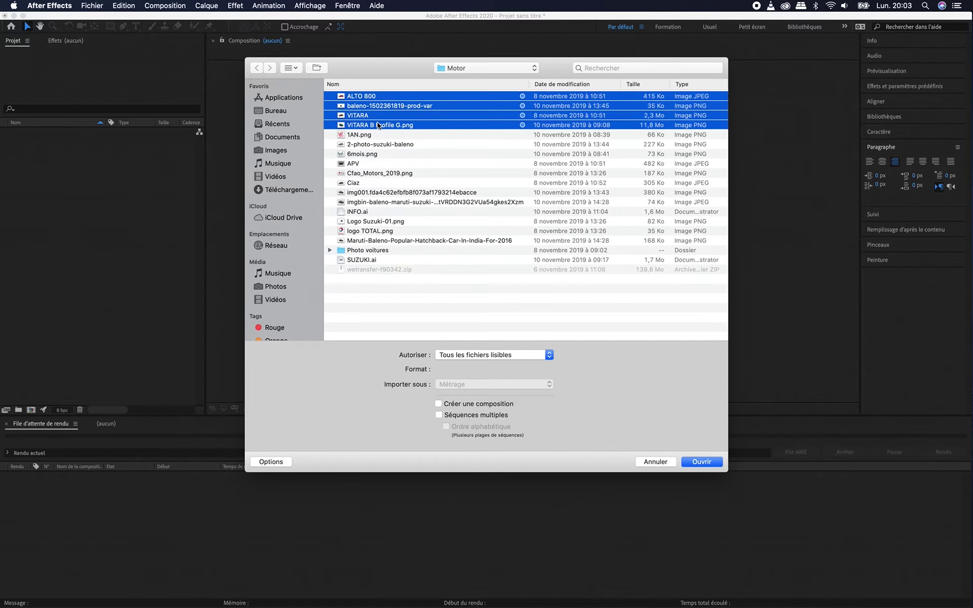
click(697, 462)
Step: Create a new composition using the HDV/HDTV 720 29,97 preset
click(462, 225)
click(120, 115)
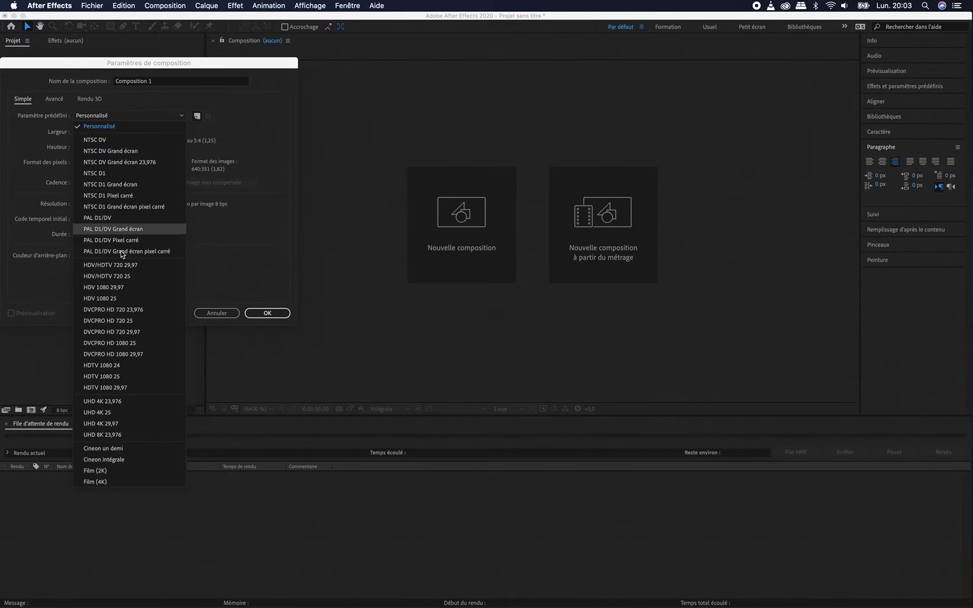
click(128, 264)
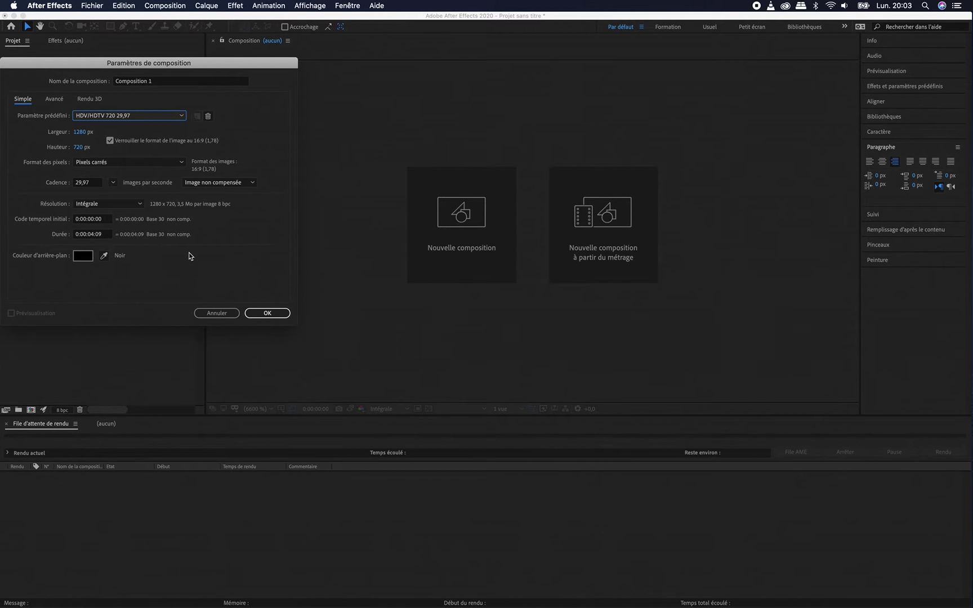
click(276, 313)
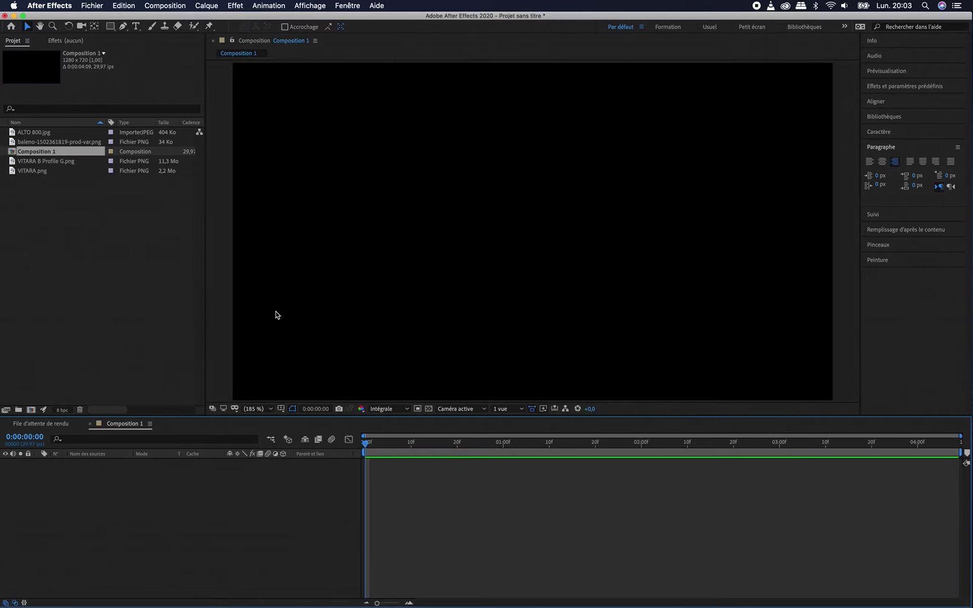
click(25, 132)
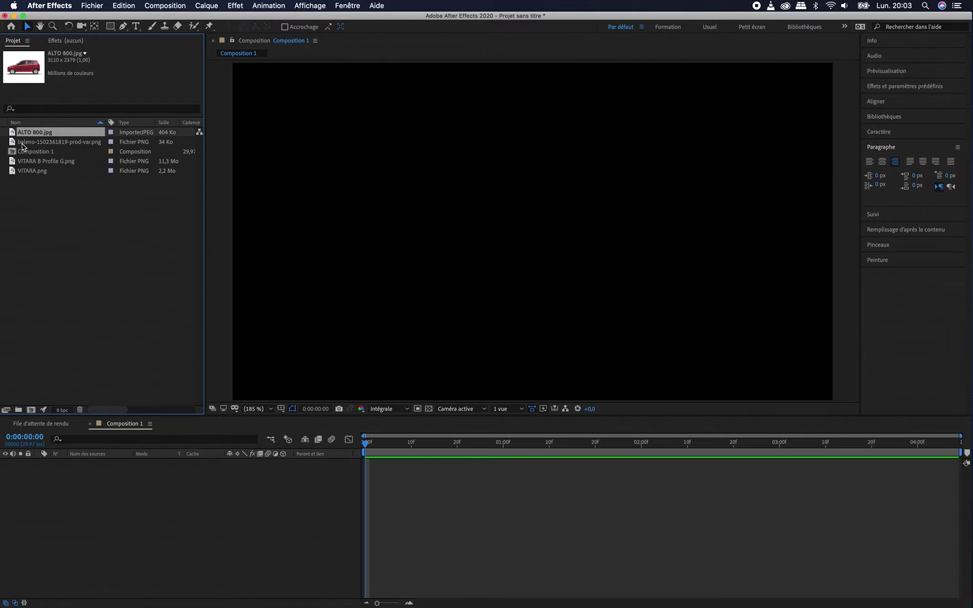
click(107, 503)
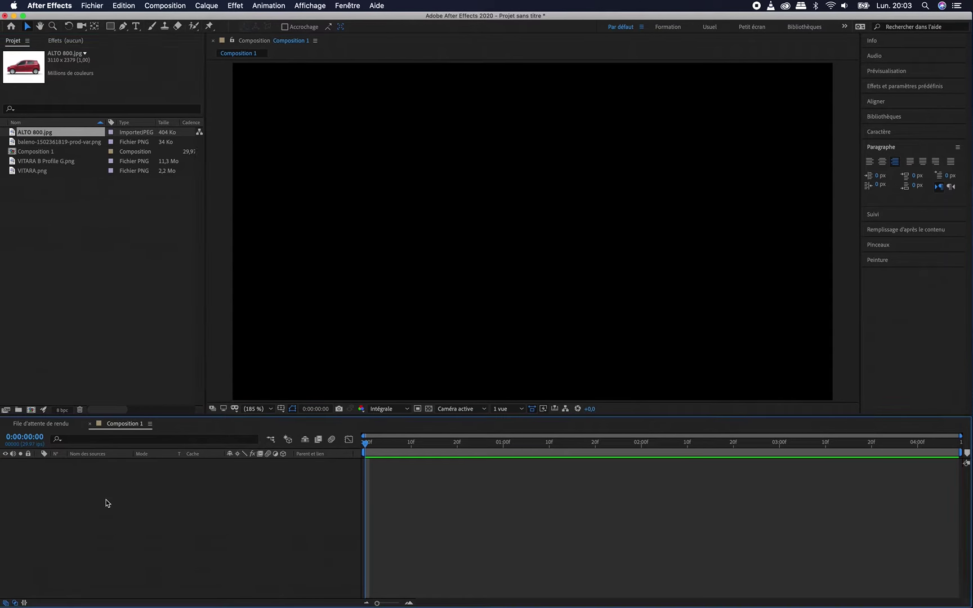
key(super+y)
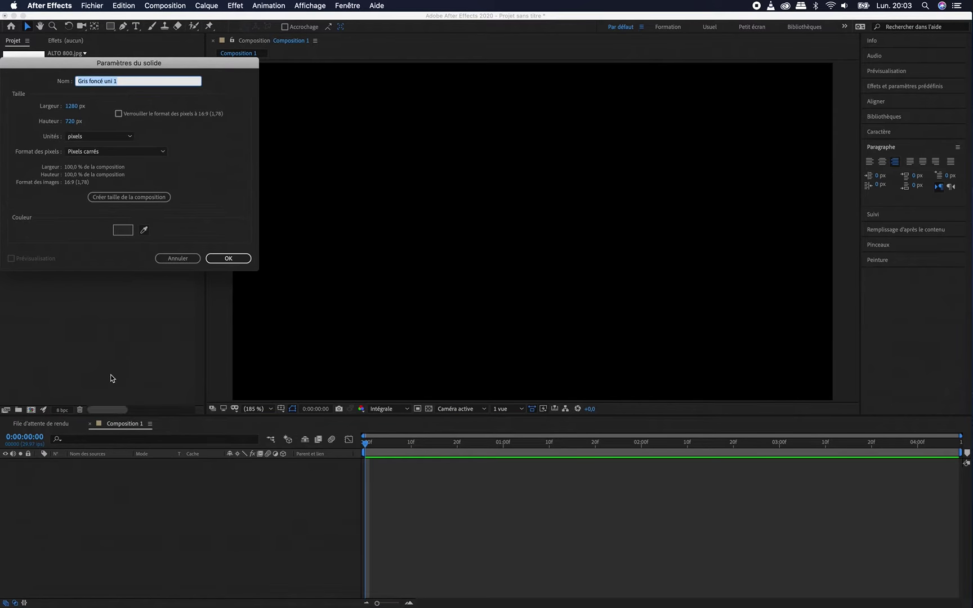
click(179, 258)
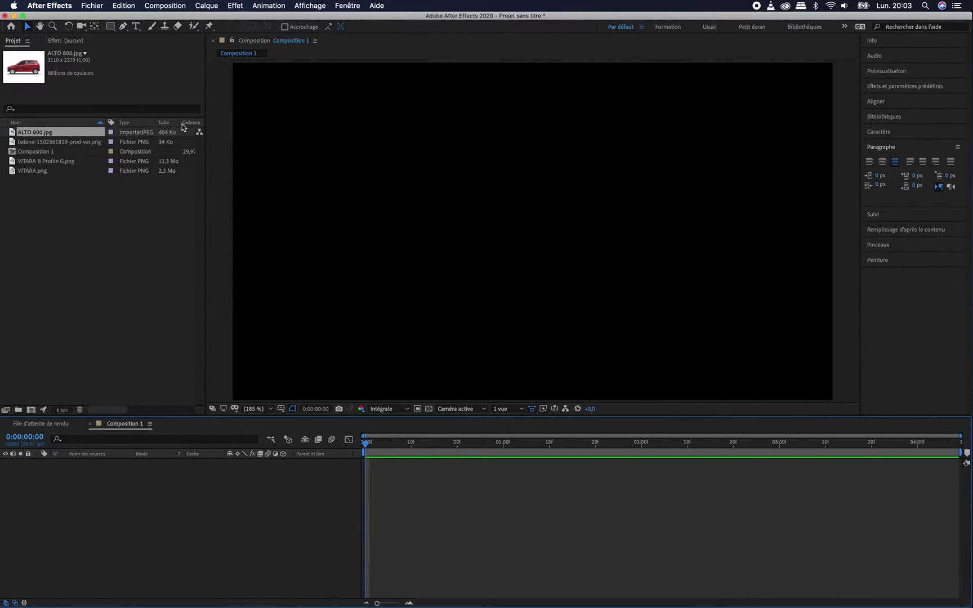
Step: Create a new composition-sized solid layer filled with white (FFFFFF)
click(206, 6)
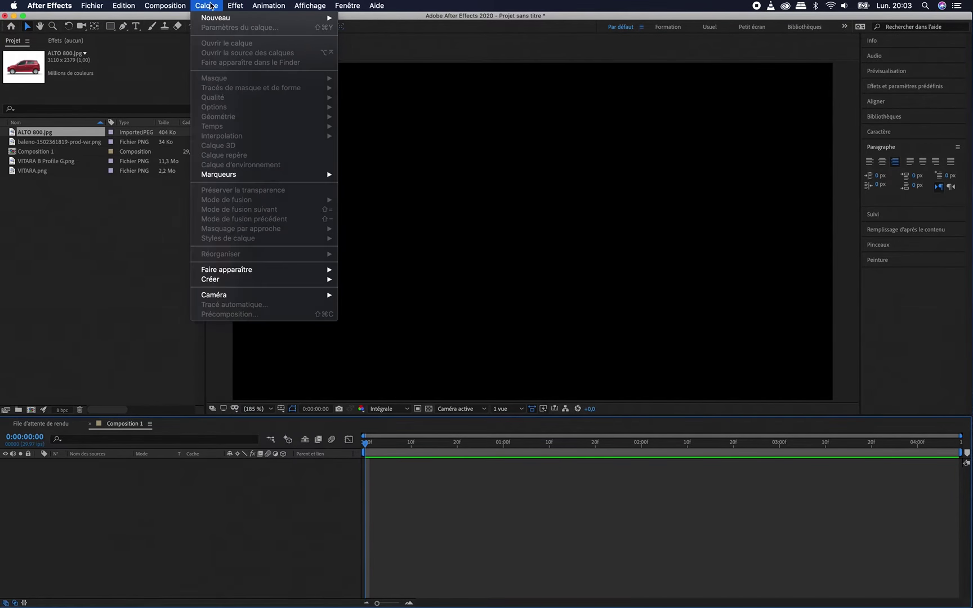
mouse_move(217, 20)
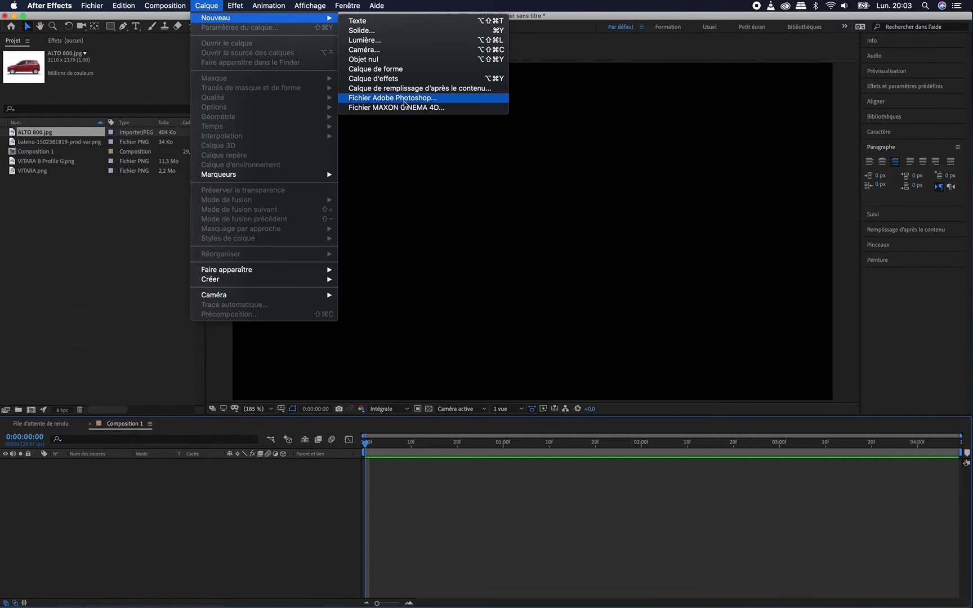
click(386, 32)
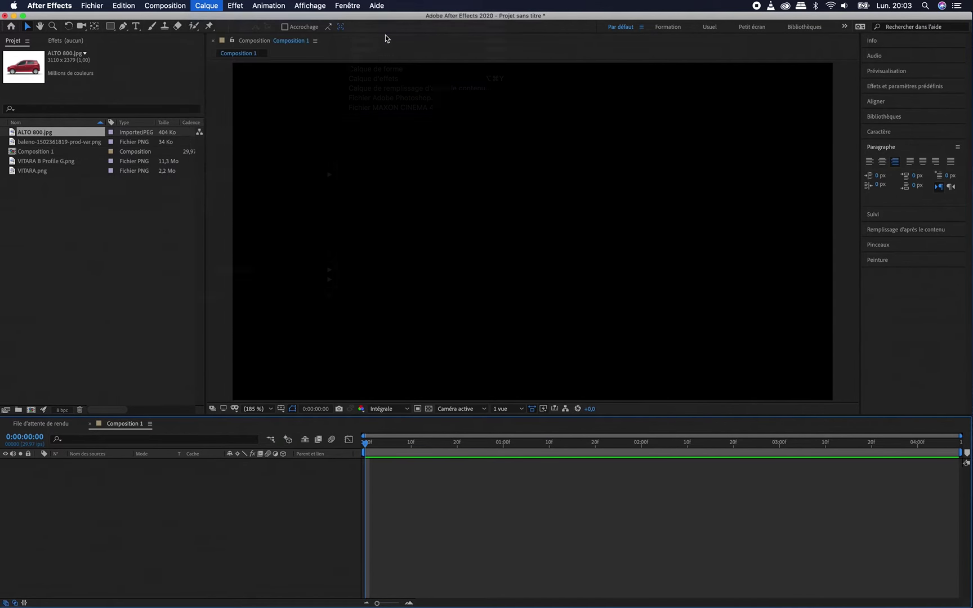
click(123, 230)
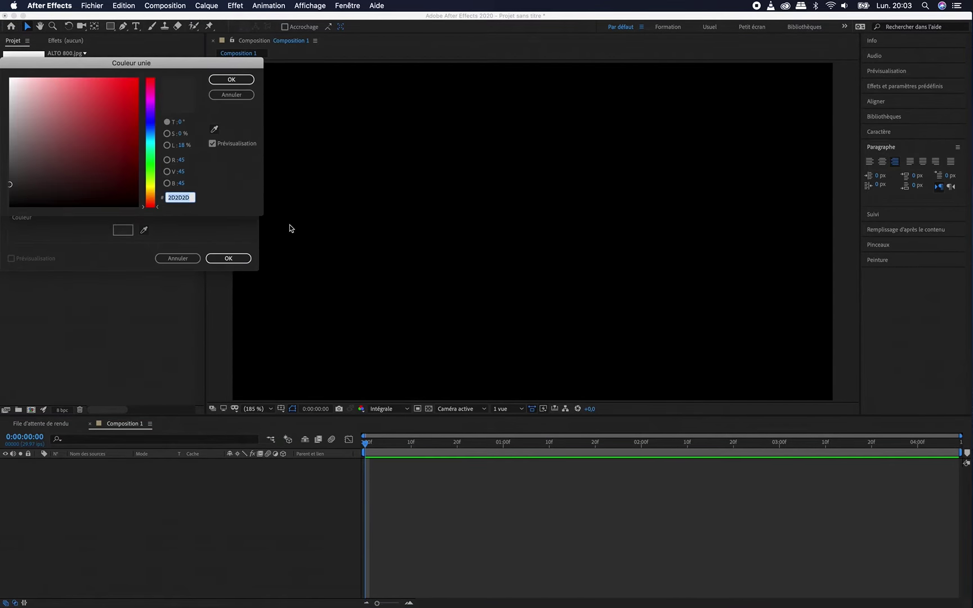
drag(10, 184, 10, 79)
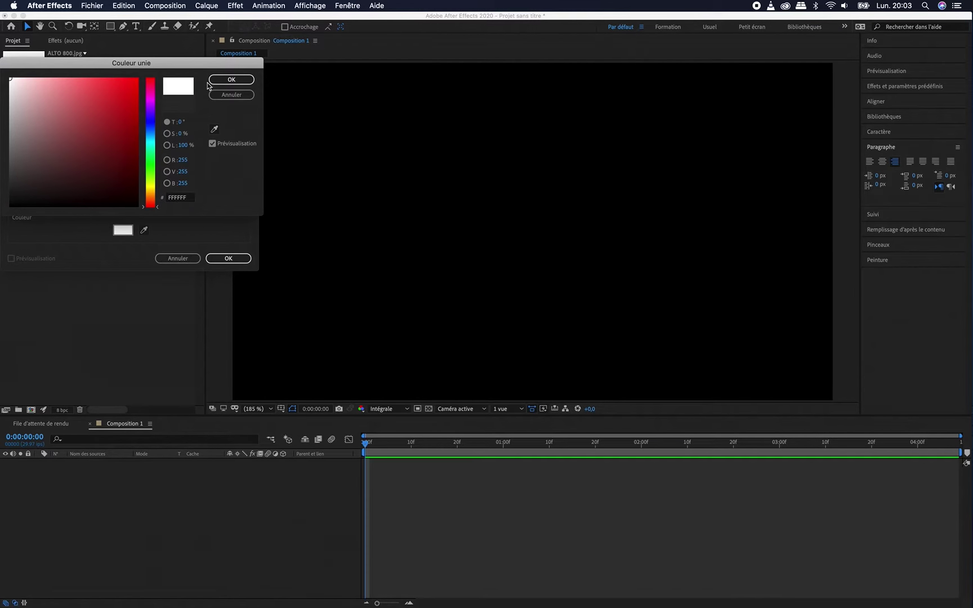
click(230, 79)
click(227, 257)
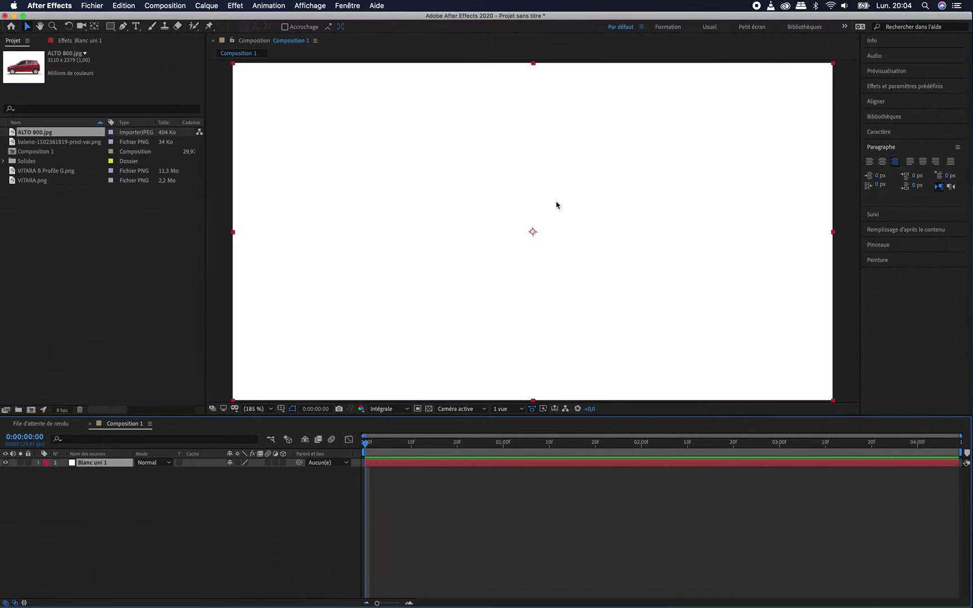
Step: Apply the Gamme des dégradés effect to the white solid and swap its start and end colours
click(900, 83)
text(dégra)
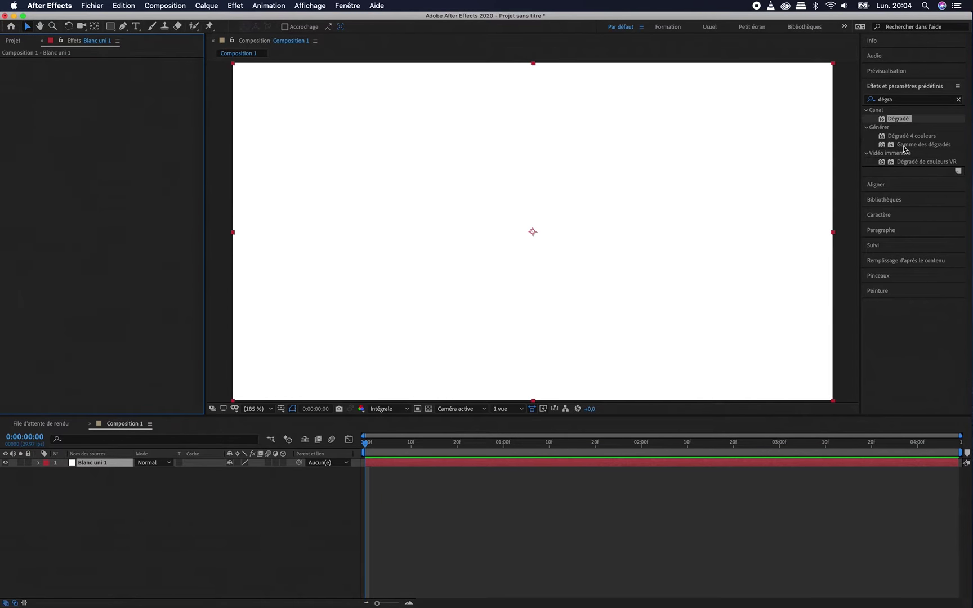
click(904, 145)
drag(903, 149, 639, 226)
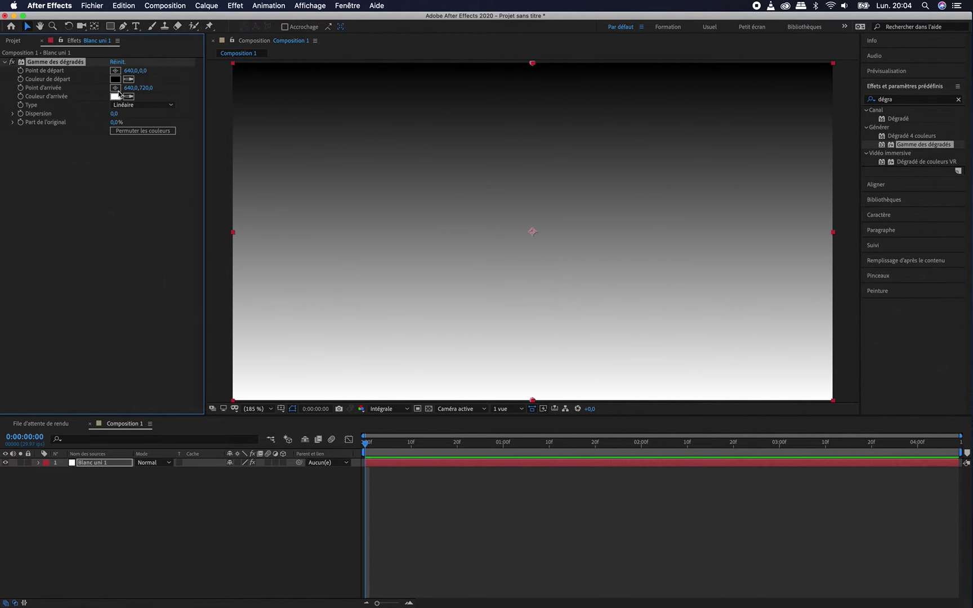
click(120, 131)
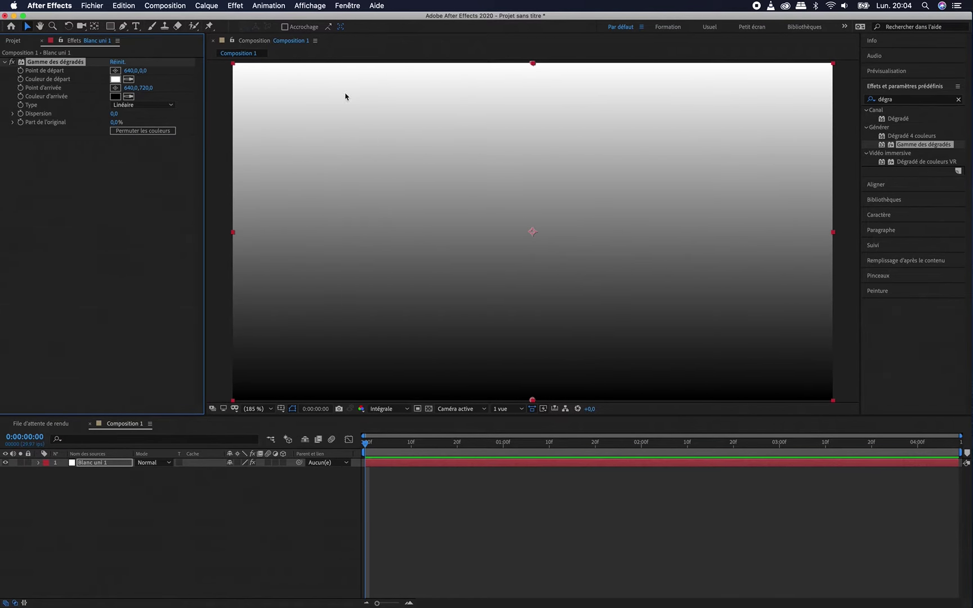
Step: Set the gradient's end colour to light grey ACACAC
key(slash)
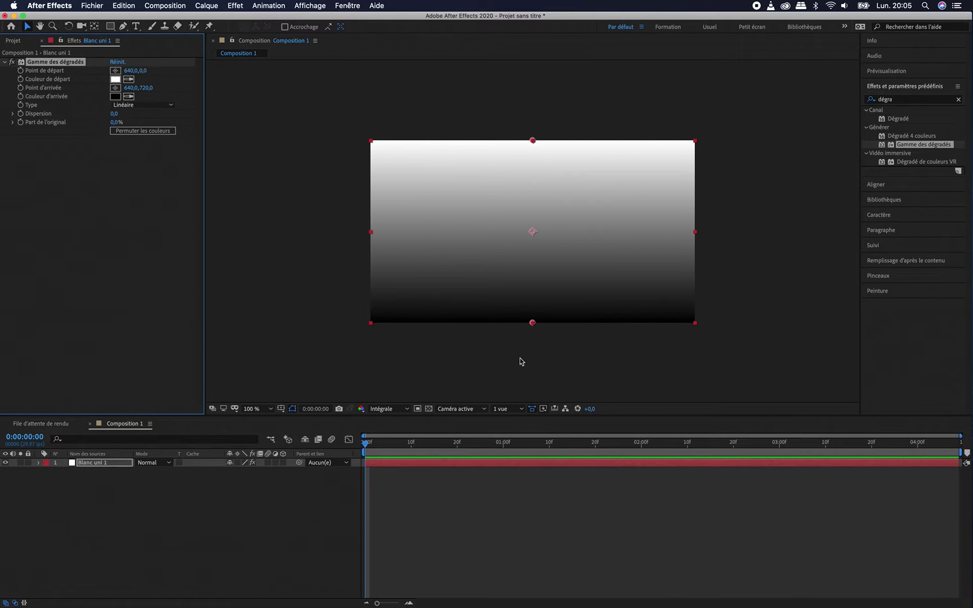
click(113, 97)
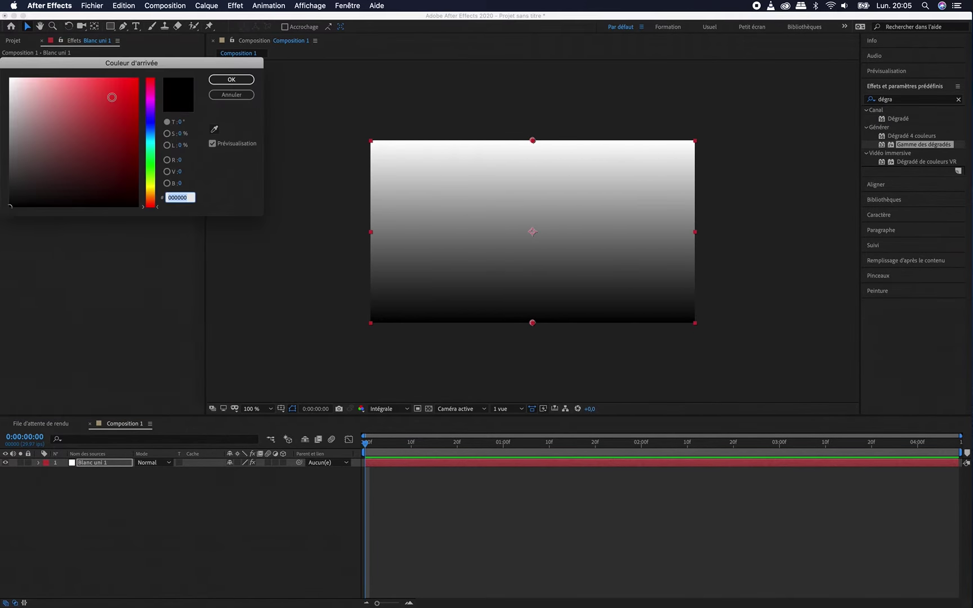
click(11, 139)
drag(10, 139, 2, 125)
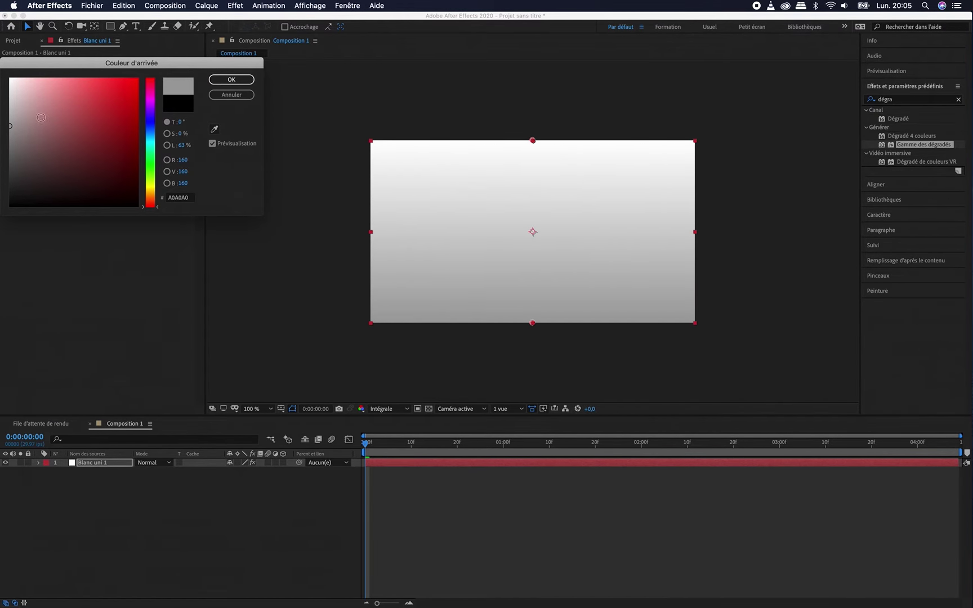
drag(22, 119, 5, 120)
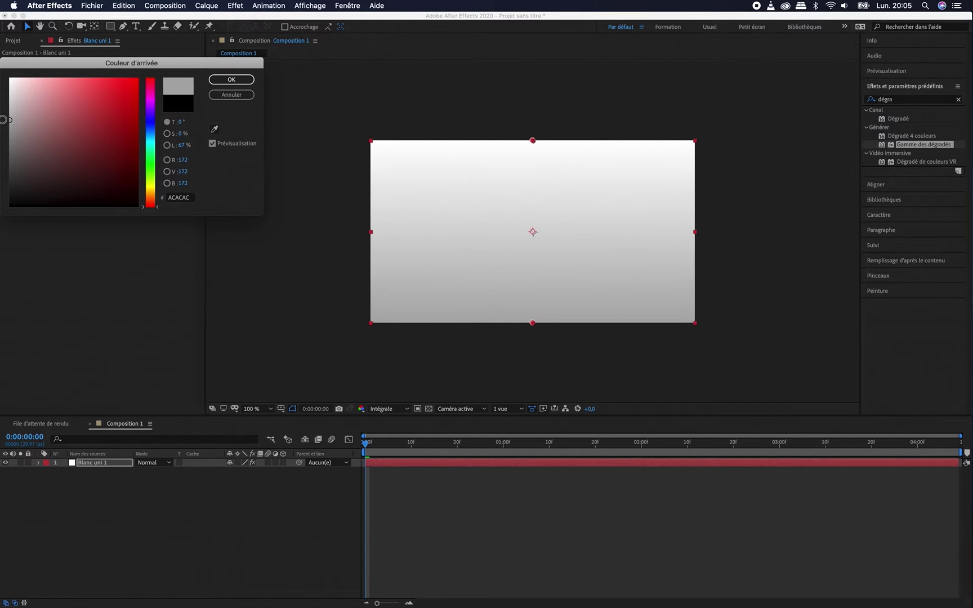
click(214, 83)
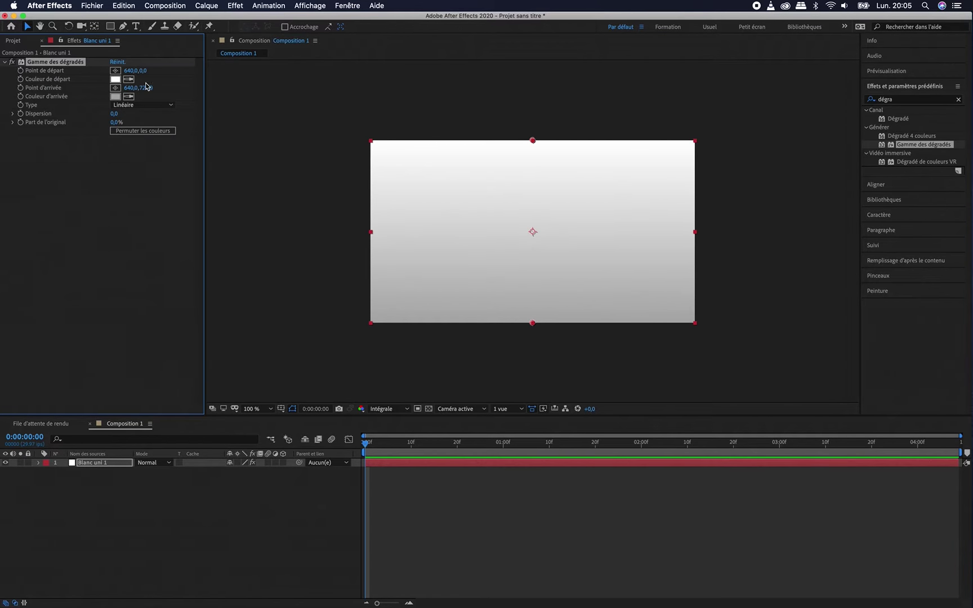
Step: Lower the gradient's end point to 640,0, 1029,0, beyond the bottom edge of the frame
click(129, 80)
drag(145, 90, 413, 102)
drag(300, 107, 284, 123)
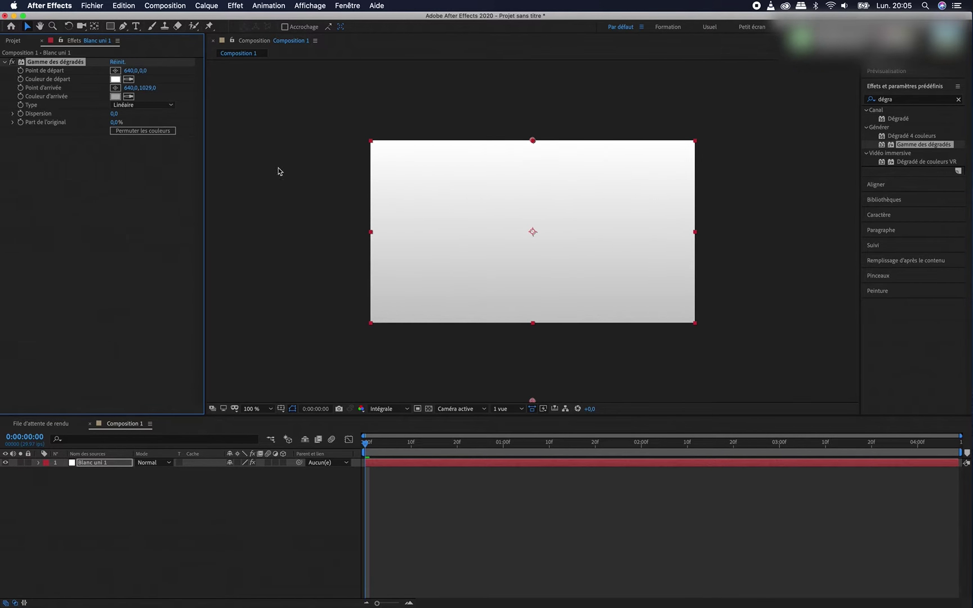
Step: Add ALTO 800.jpg to the composition and place its layer above the gradient solid
click(17, 42)
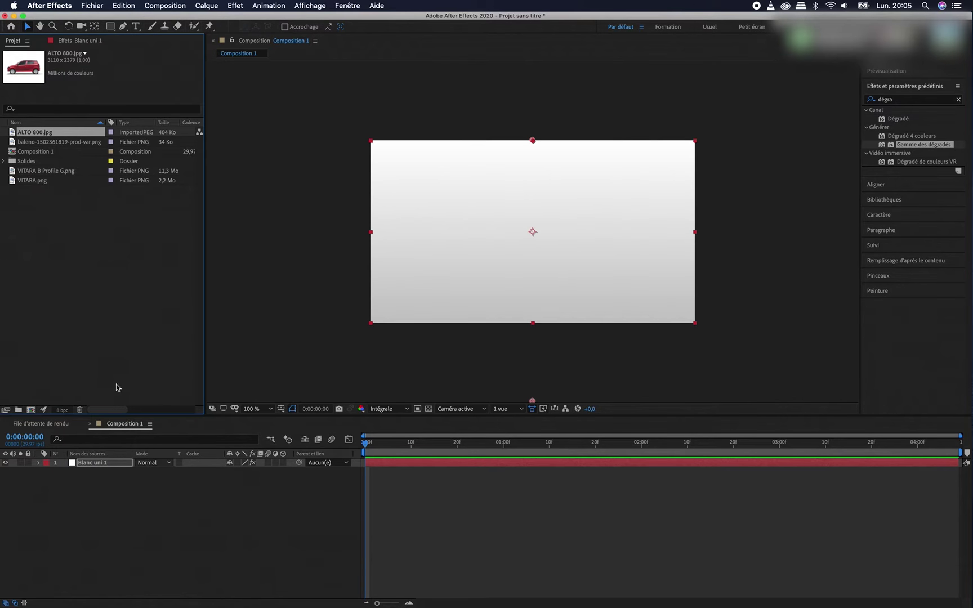
click(109, 342)
click(16, 134)
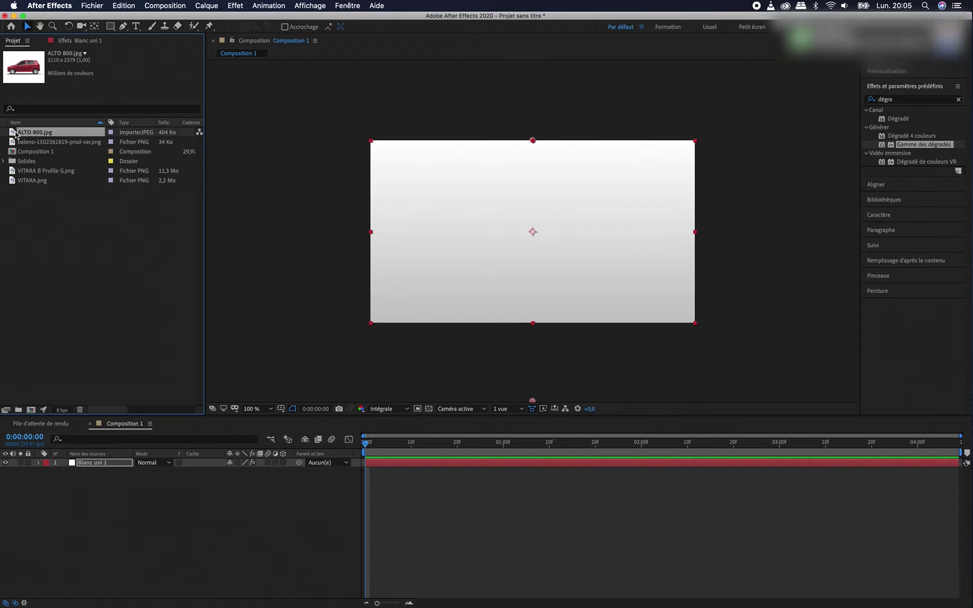
drag(16, 134, 224, 457)
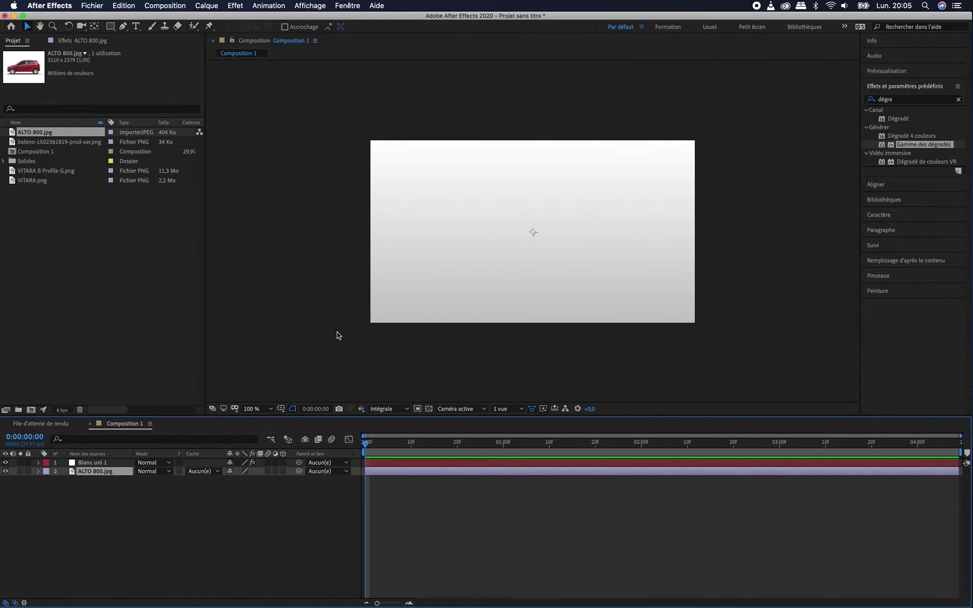
drag(94, 476, 94, 462)
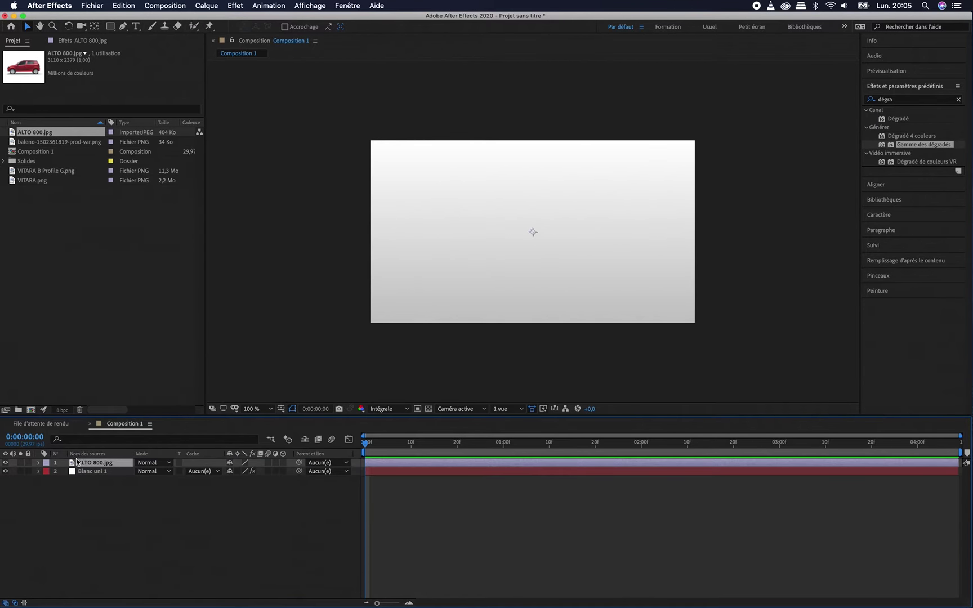
Step: Rename the gradient solid layer as Fond
key(Return)
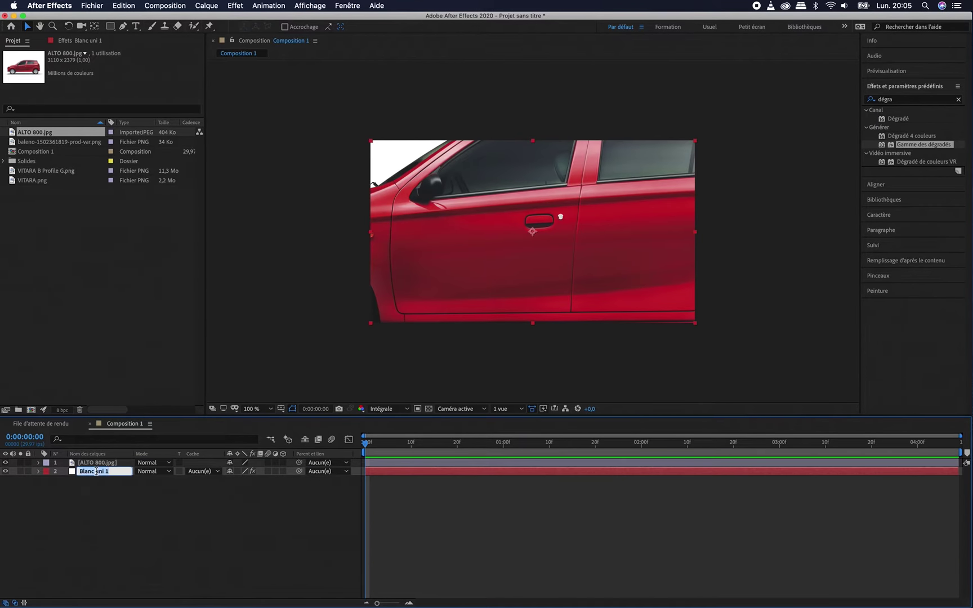
text(Fond)
click(102, 495)
Step: Scale the ALTO 800.jpg layer down to 16% so the whole car fits inside the frame
click(96, 463)
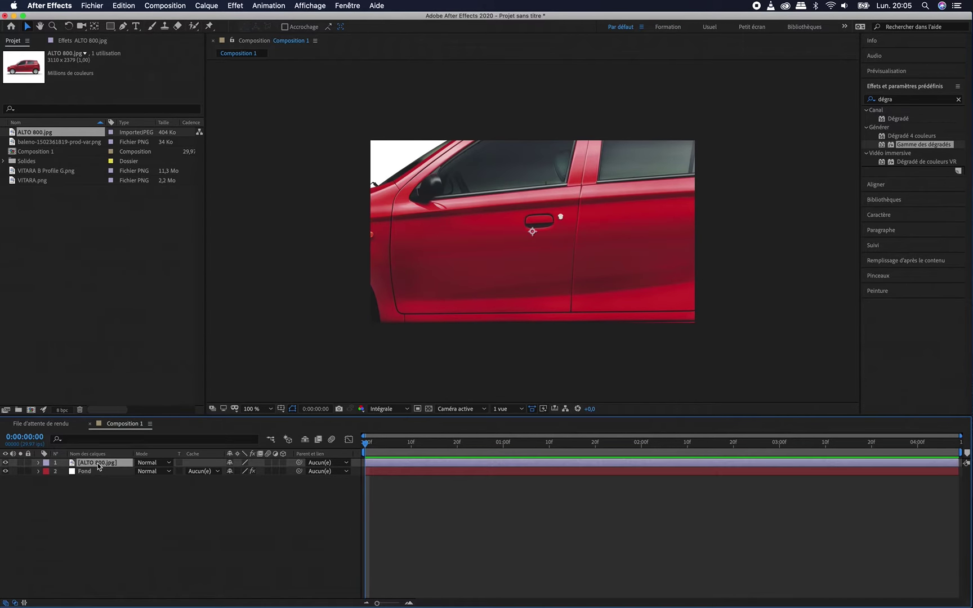
key(comma)
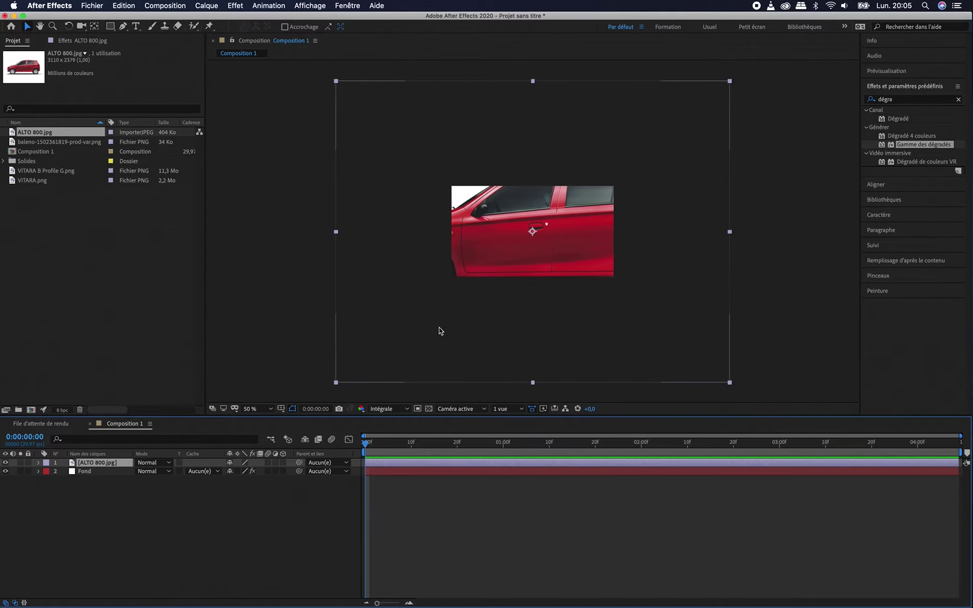
click(38, 463)
click(47, 472)
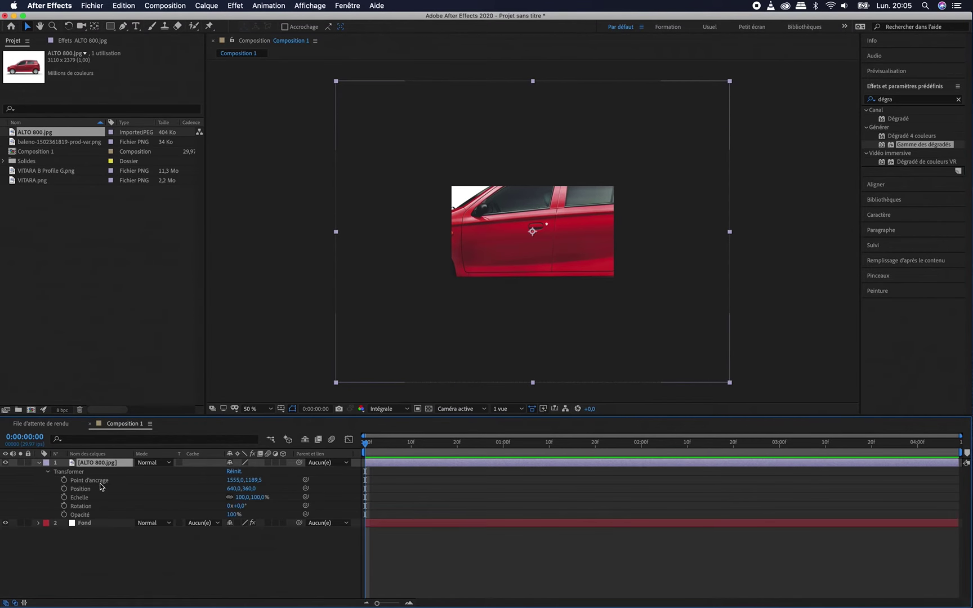
drag(248, 497, 202, 498)
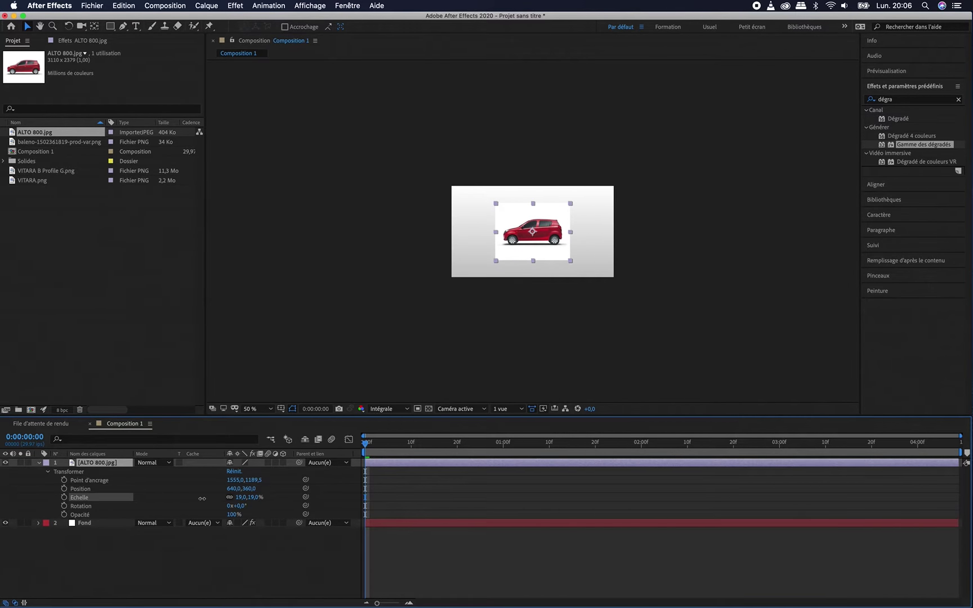
key(s)
text(100)
key(Return)
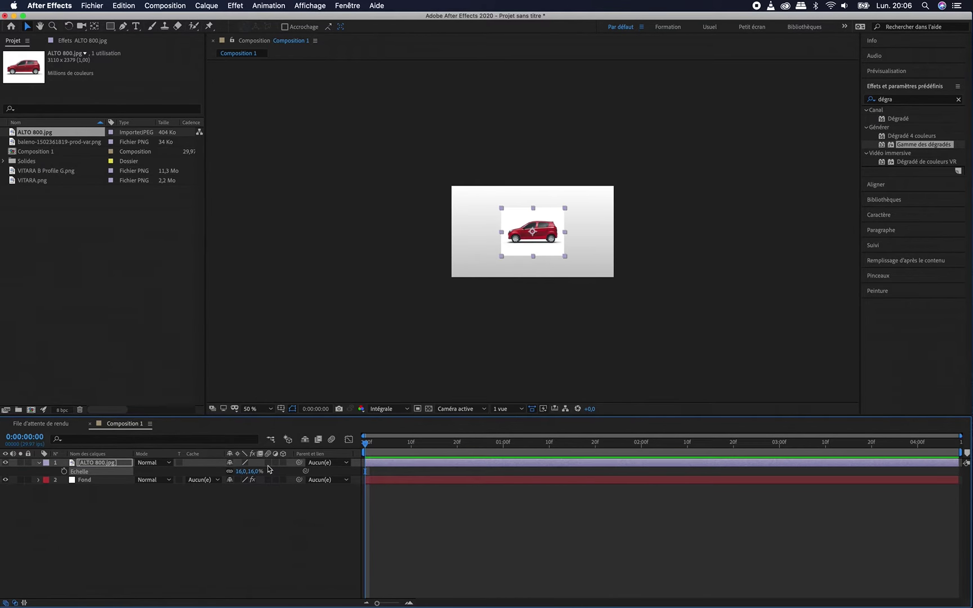
Step: Set the ALTO 800.jpg layer's blending mode to Produit to blend its white background into the gradient
click(166, 462)
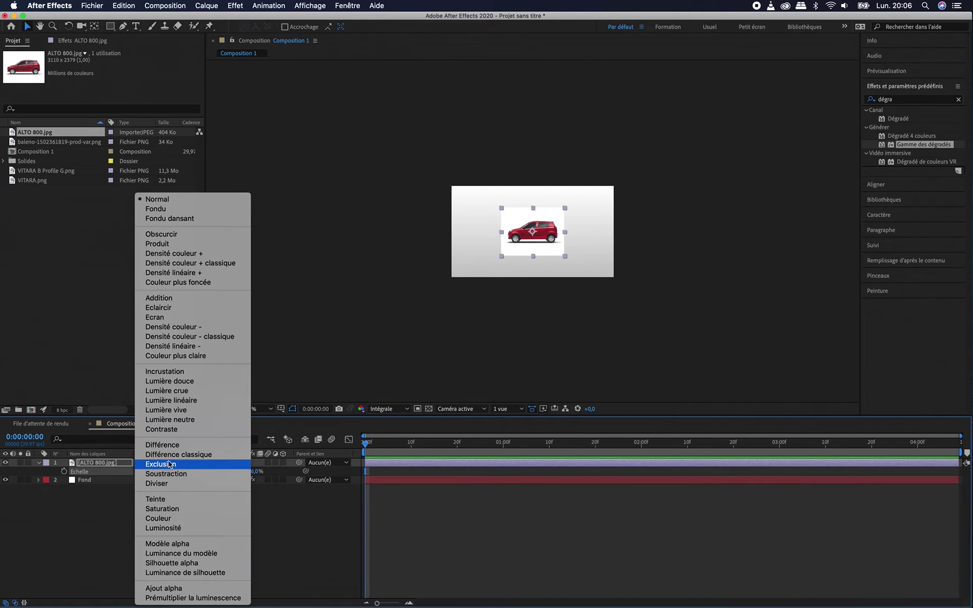
click(180, 244)
key(period)
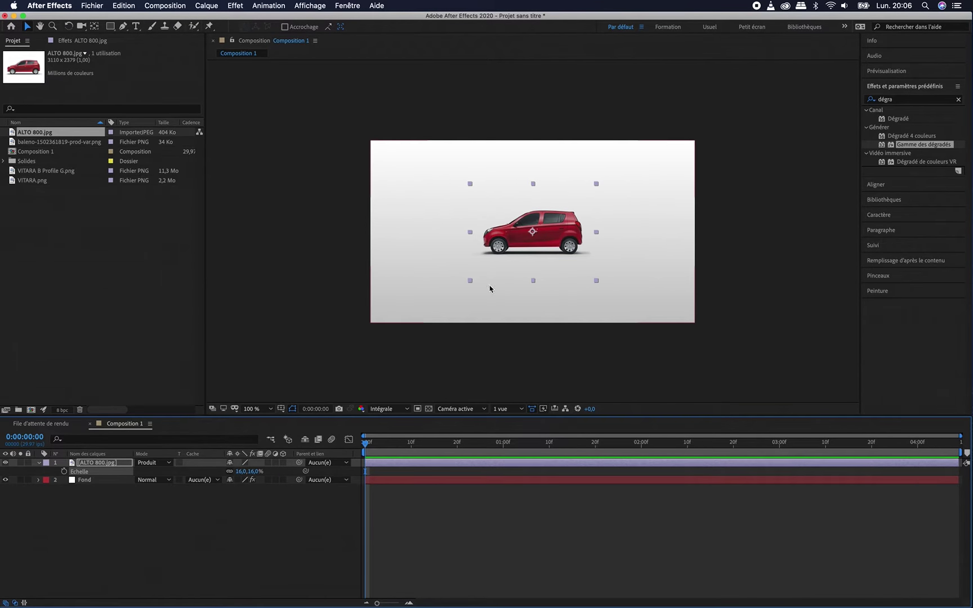
Step: Enlarge the car preview and expand the ALTO 800.jpg layer's Transformer properties
key(period)
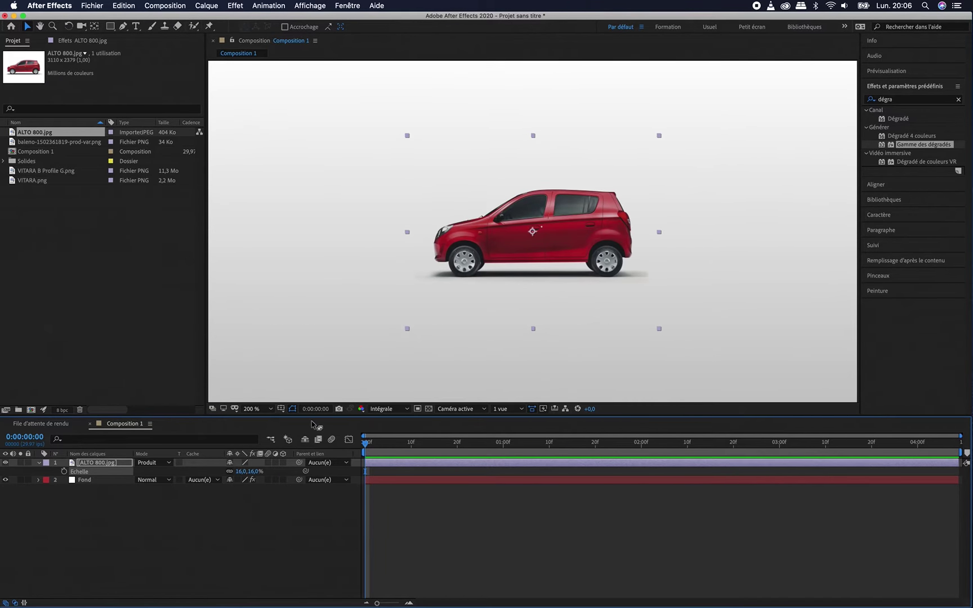
drag(367, 443, 329, 418)
click(39, 463)
click(39, 463)
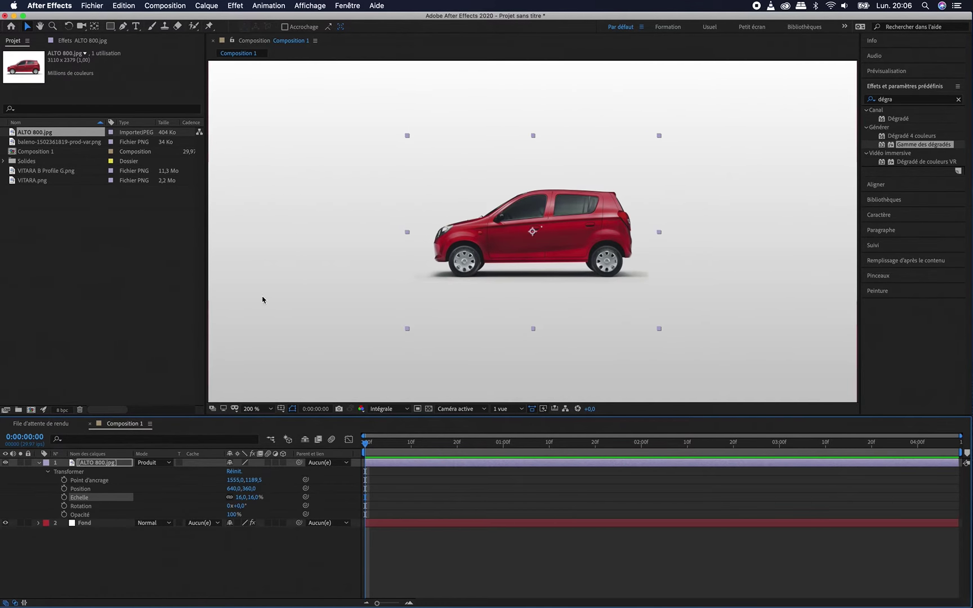
Step: Choose the Ellipse tool and duplicate the ALTO 800.jpg layer
drag(114, 29, 166, 56)
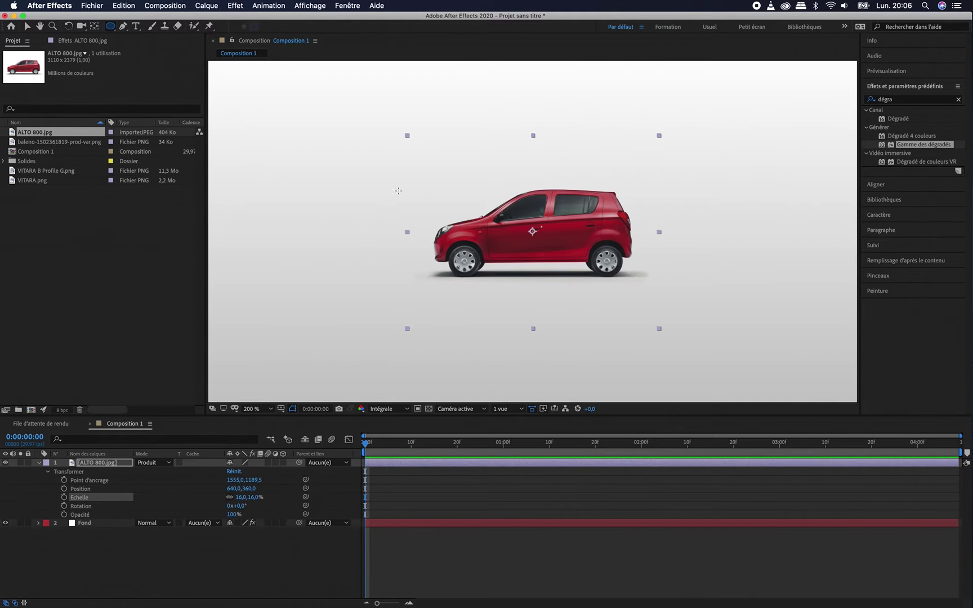
key(period)
key(period)
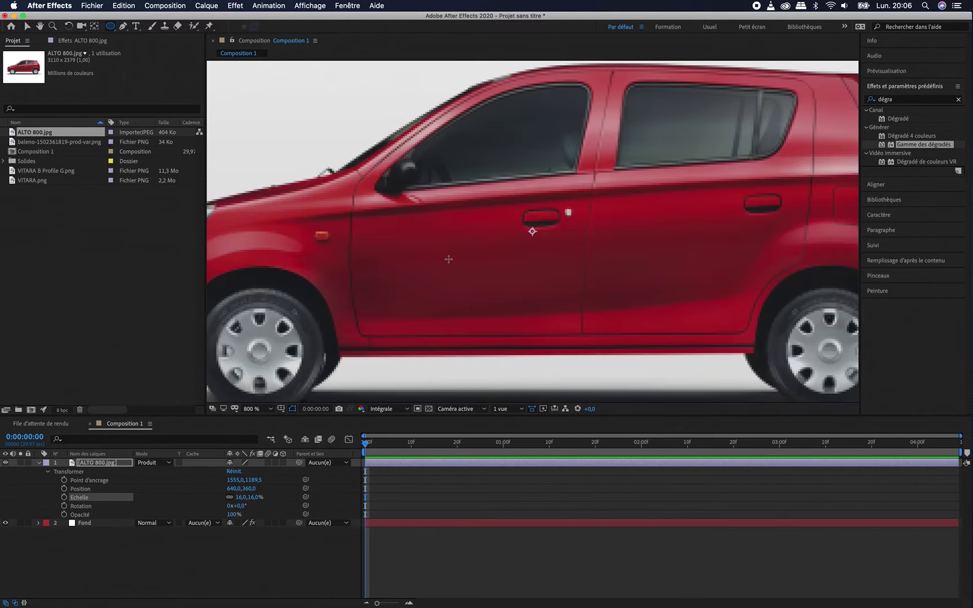
click(101, 464)
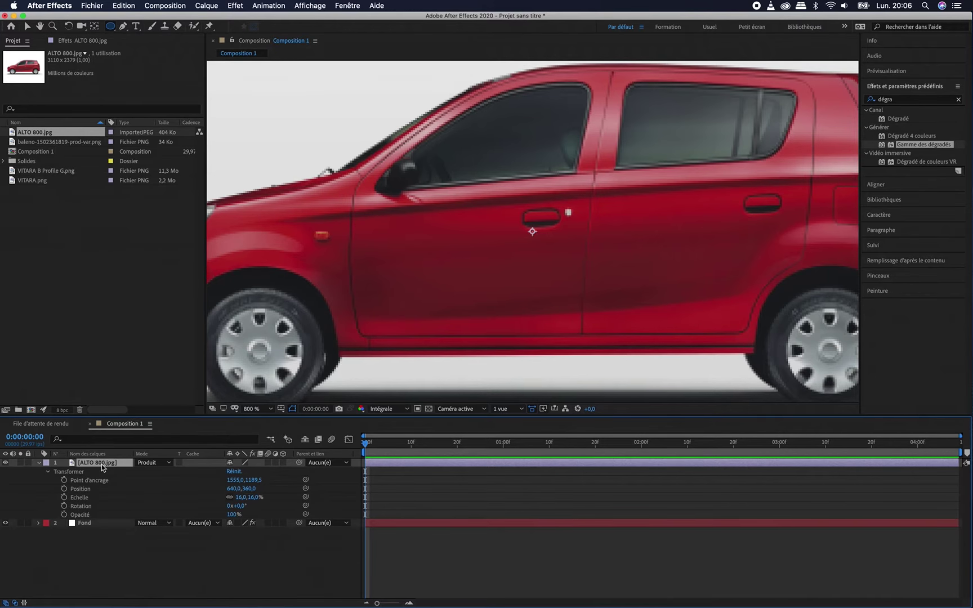
key(super+d)
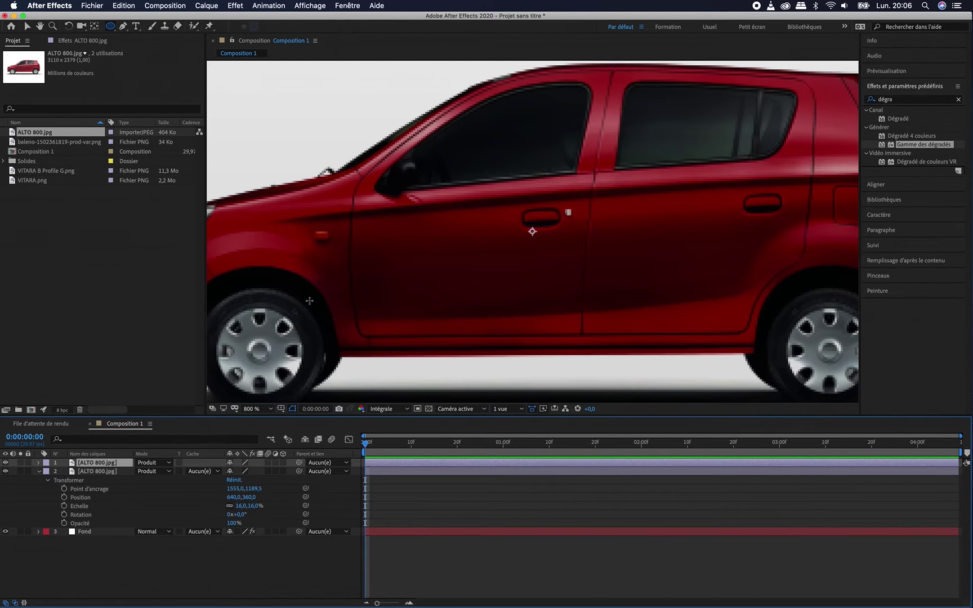
Step: Draw a circular mask over the car's front wheel on the duplicated ALTO 800.jpg layer
key(comma)
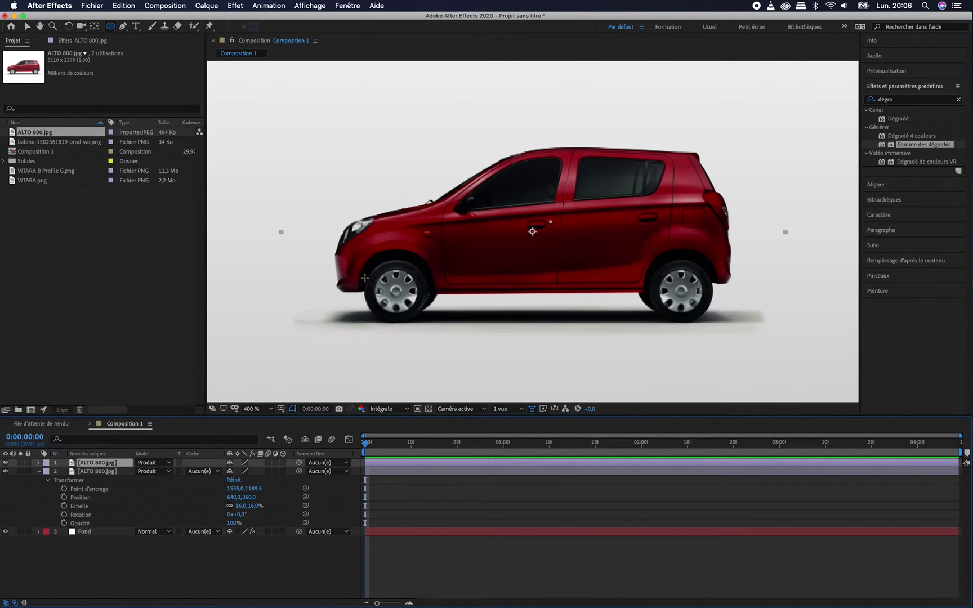
key(period)
key(h)
drag(338, 294, 540, 235)
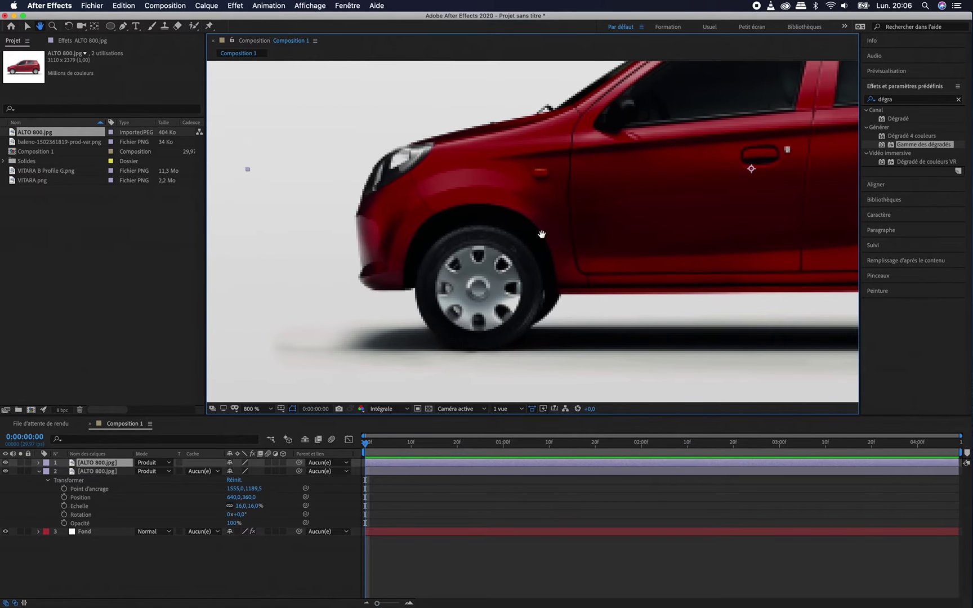
key(q)
click(436, 243)
drag(521, 322, 523, 349)
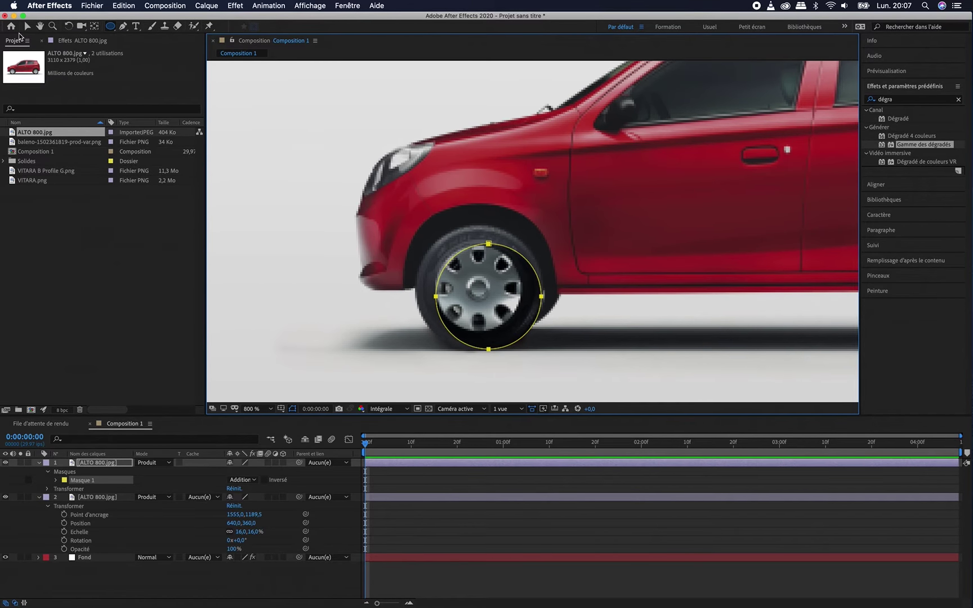
Step: Move the whole circular mask so that it sits centred on the front wheel
click(27, 27)
double_click(451, 261)
drag(479, 304, 471, 295)
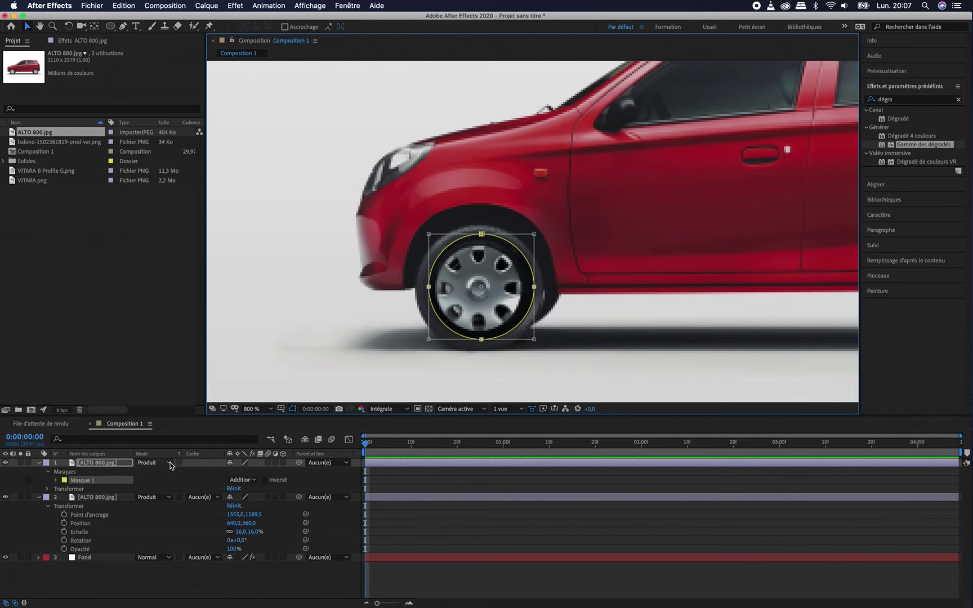
Step: Set the masked wheel layer's blending mode to Normal and fine-tune the mask's alignment with the front wheel
click(169, 462)
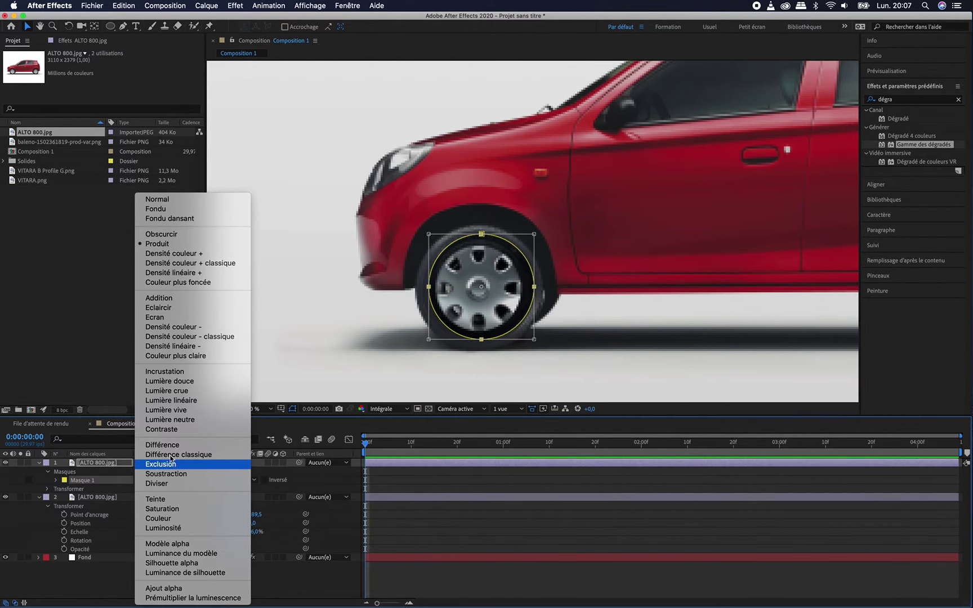
click(197, 201)
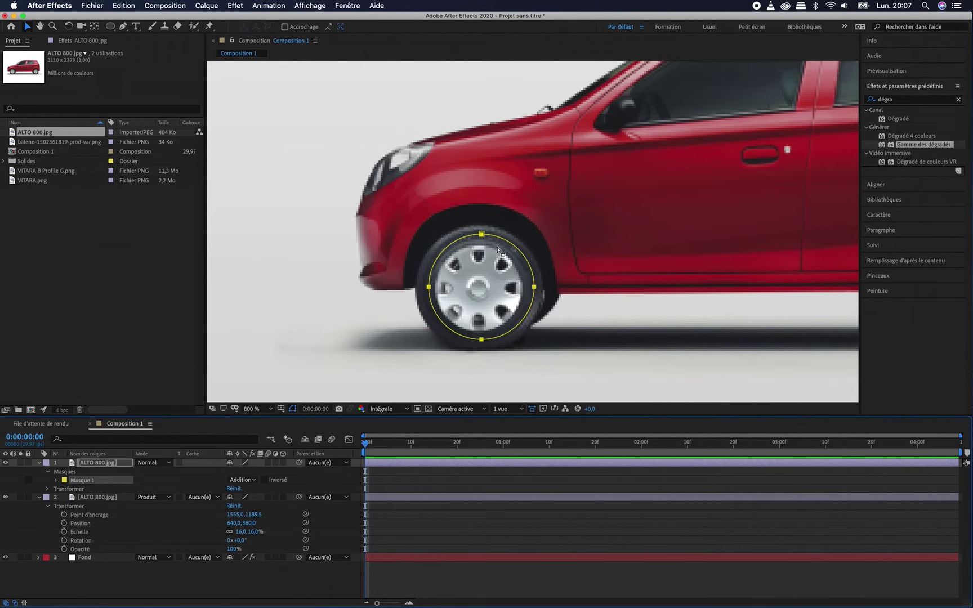
double_click(487, 236)
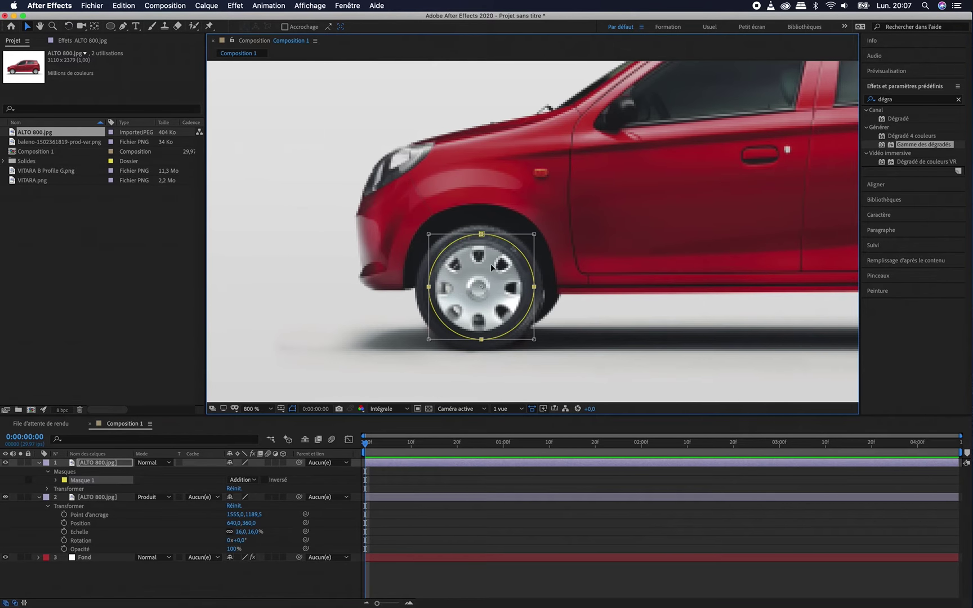
drag(490, 264, 486, 266)
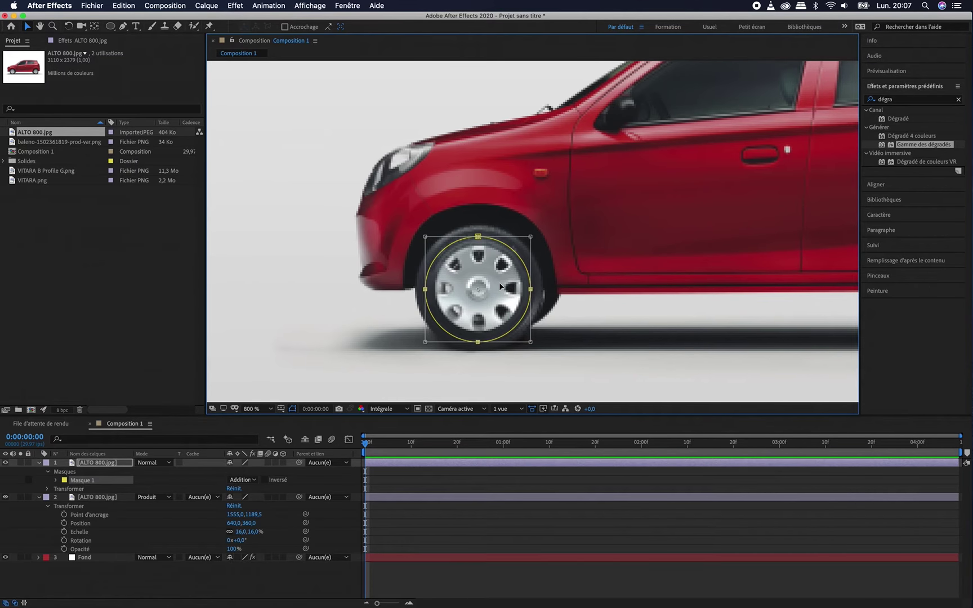
drag(501, 282, 501, 283)
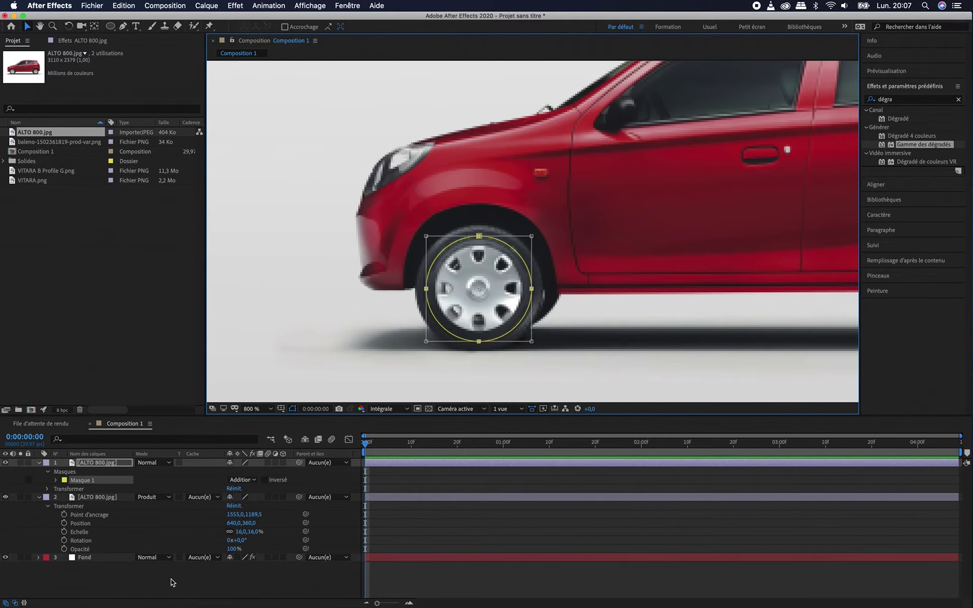
click(172, 580)
Step: Duplicate the front wheel layer and move the copy's circular mask onto the rear wheel
click(99, 464)
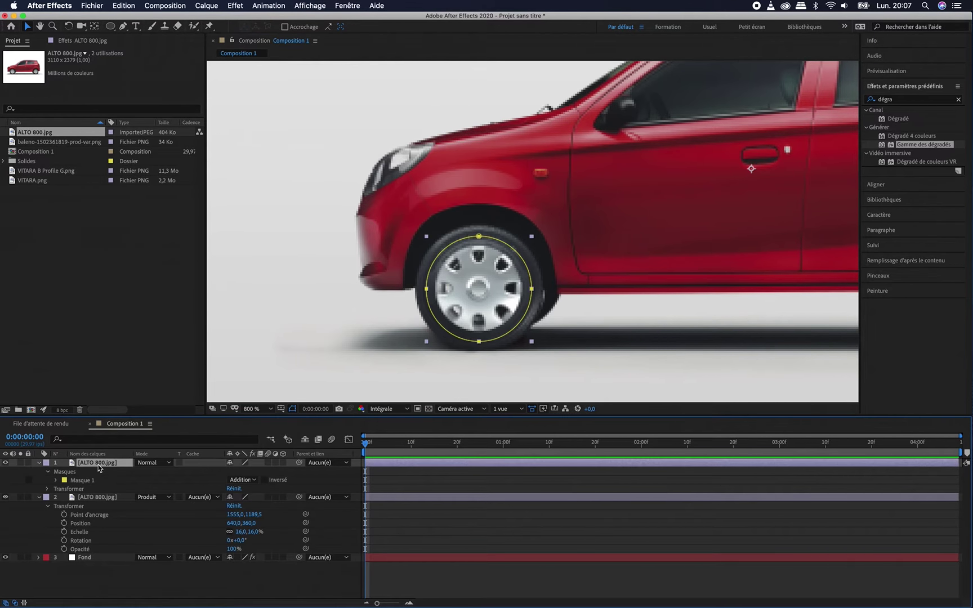
key(super+d)
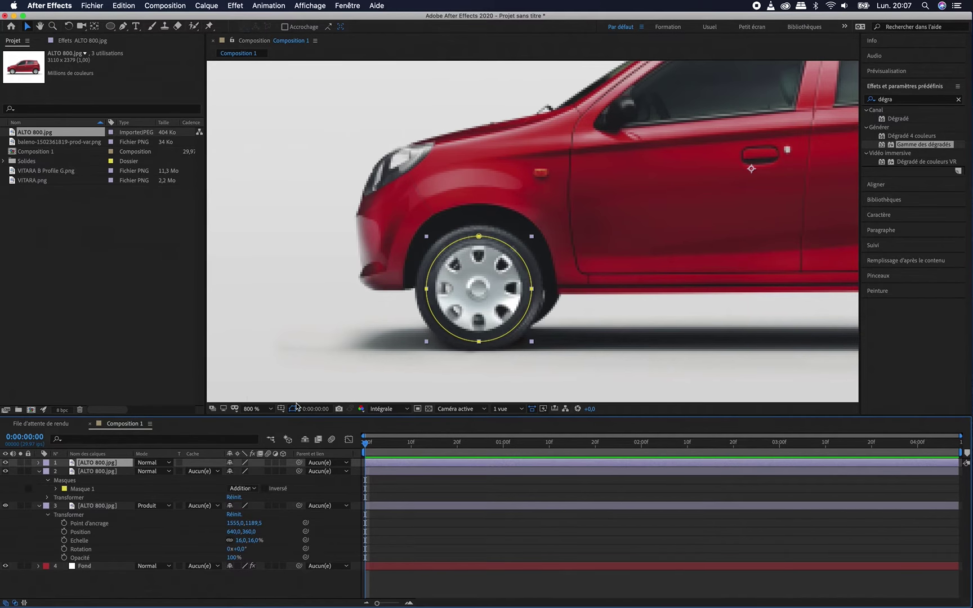
key(comma)
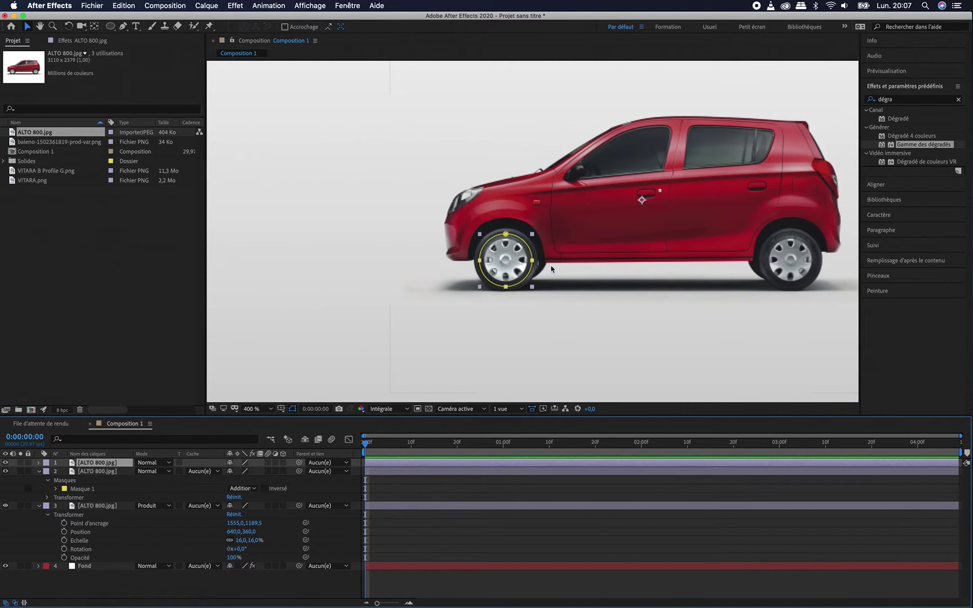
drag(507, 237, 805, 258)
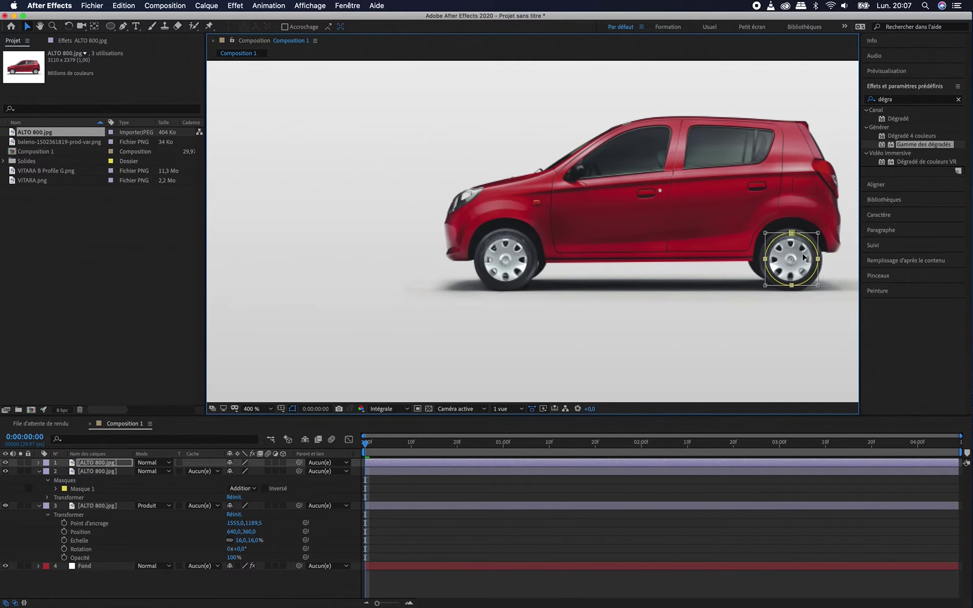
Step: Nudge the copied circular mask until it is centred precisely on the rear wheel
key(period)
key(h)
drag(780, 259, 304, 242)
key(v)
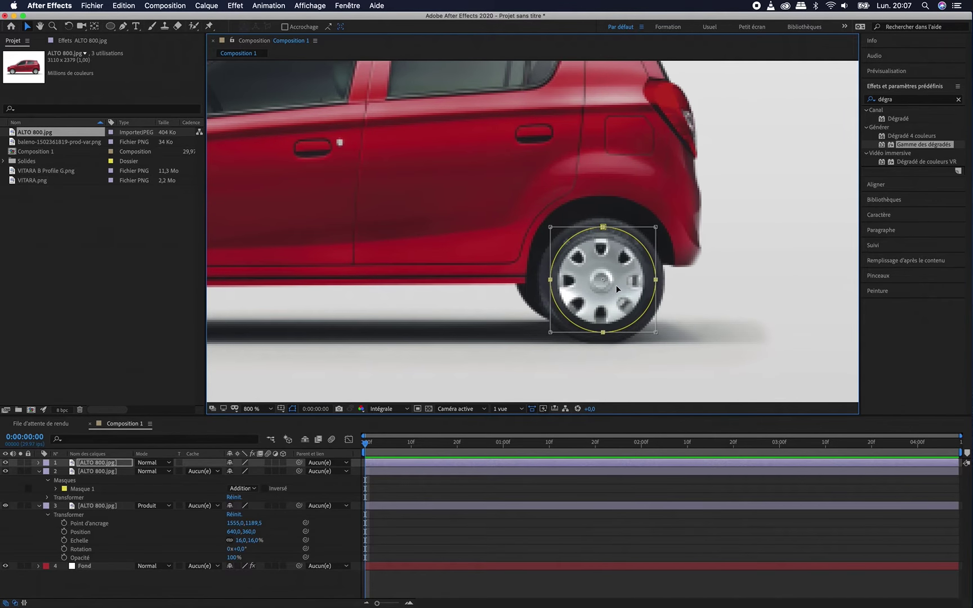
drag(615, 287, 614, 289)
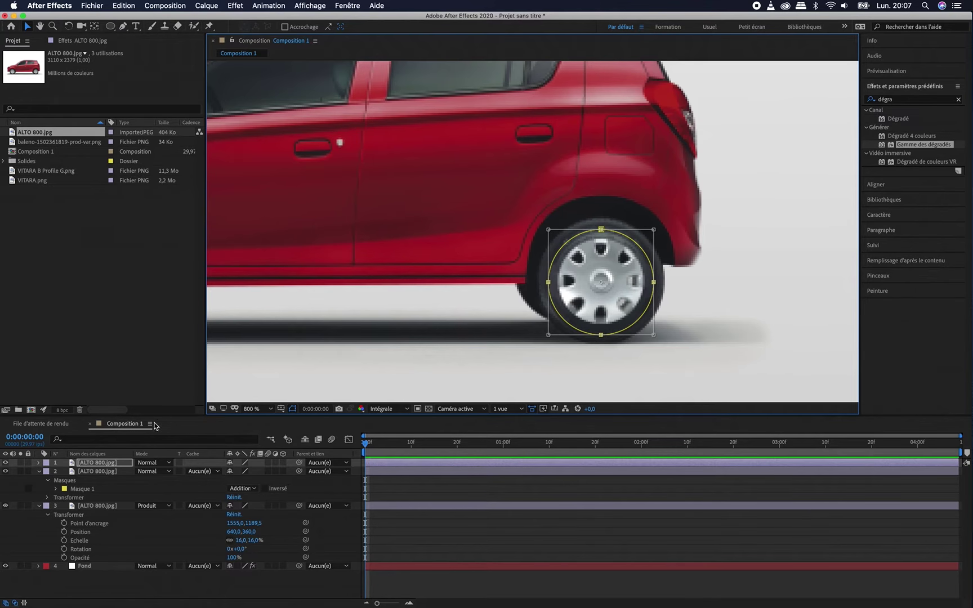
Step: Set the mask feather (Contour du masque) to 10 pixels on both wheel layers
click(93, 473)
shift+click(92, 465)
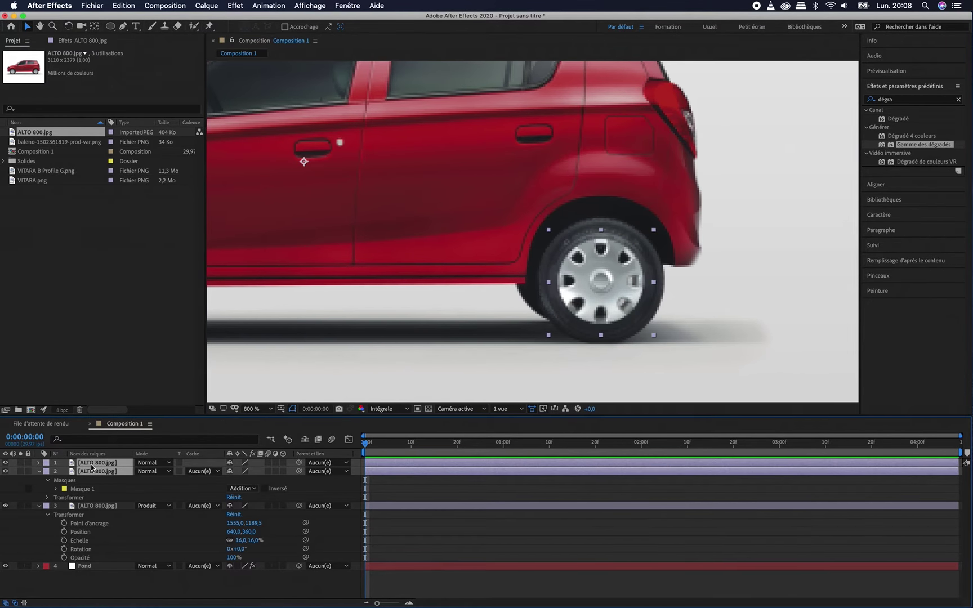
click(38, 471)
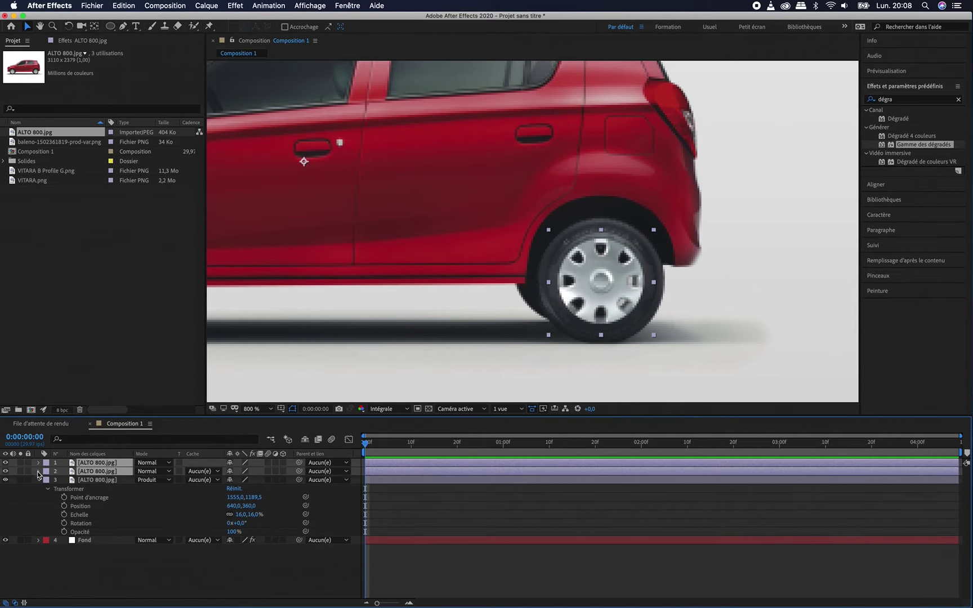
click(38, 472)
click(47, 473)
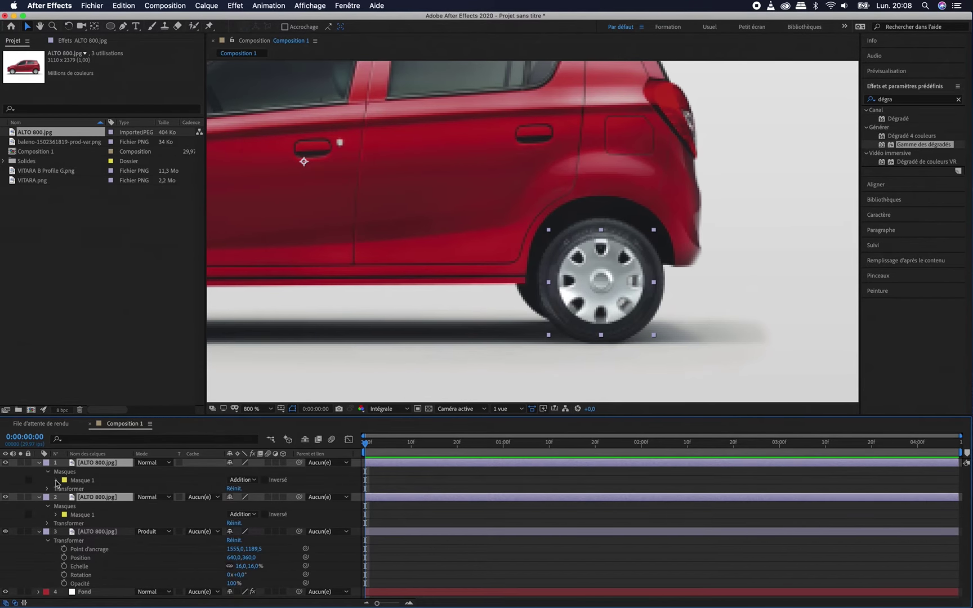
click(57, 481)
click(55, 549)
click(241, 566)
text(10)
key(Return)
Step: Collapse the two wheel layers and hide the full car layer so only the masked wheels remain in view
scroll(198, 532, down, 3)
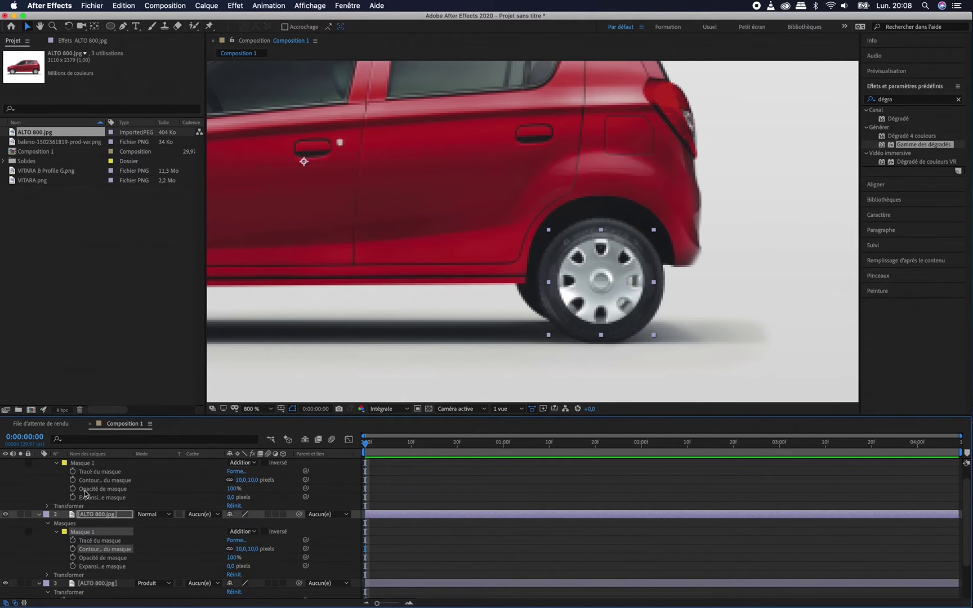
scroll(88, 497, up, 6)
click(87, 496)
scroll(87, 497, up, 1)
click(39, 463)
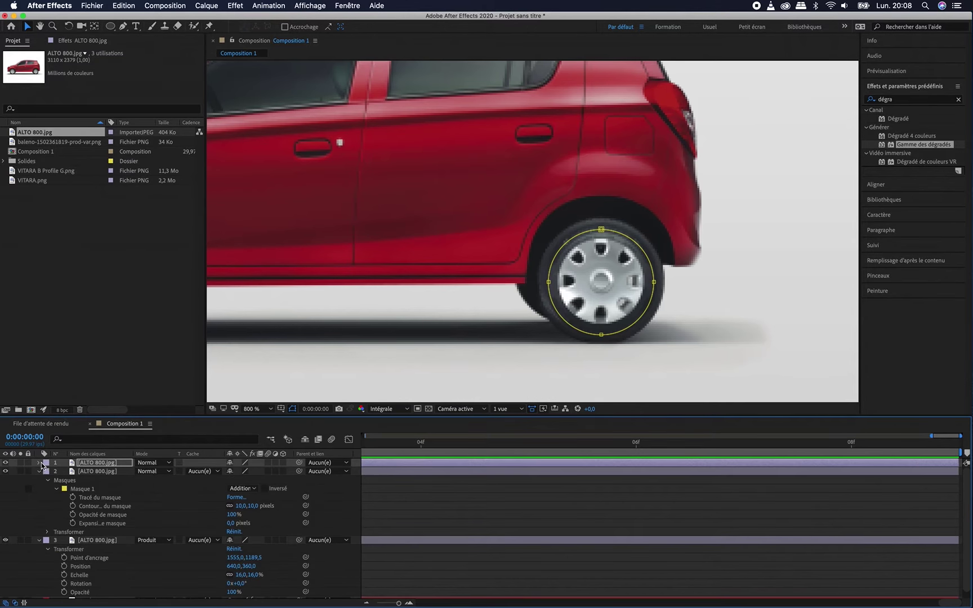
click(39, 472)
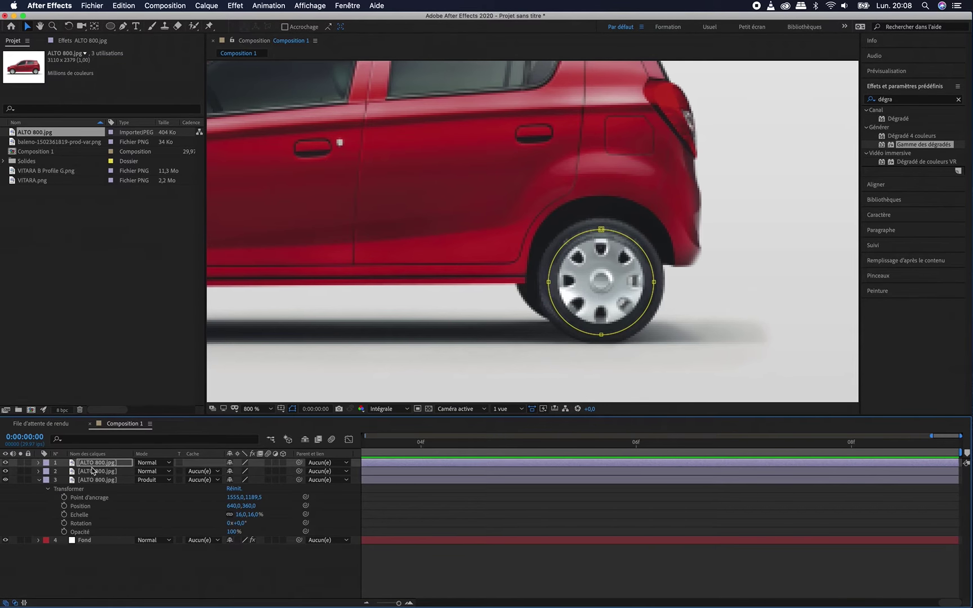
click(5, 480)
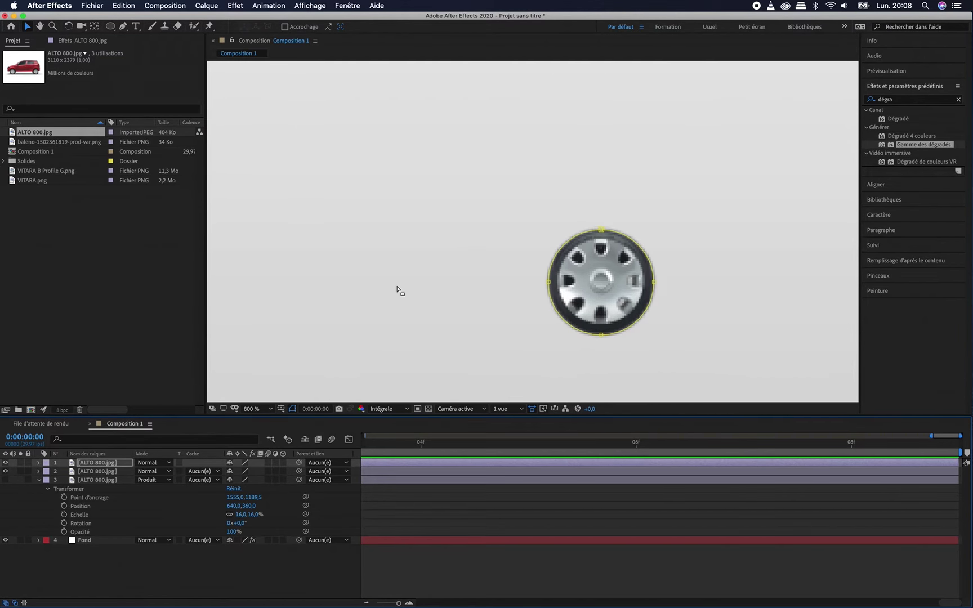
key(comma)
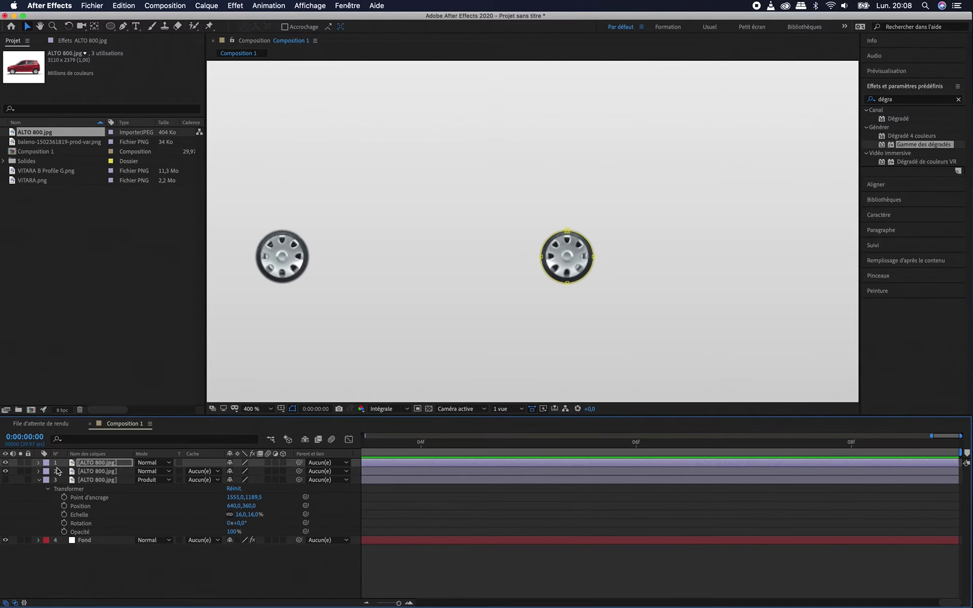
Step: Move the rear wheel layer's anchor point to the wheel's centre with the Pan Behind tool
click(38, 463)
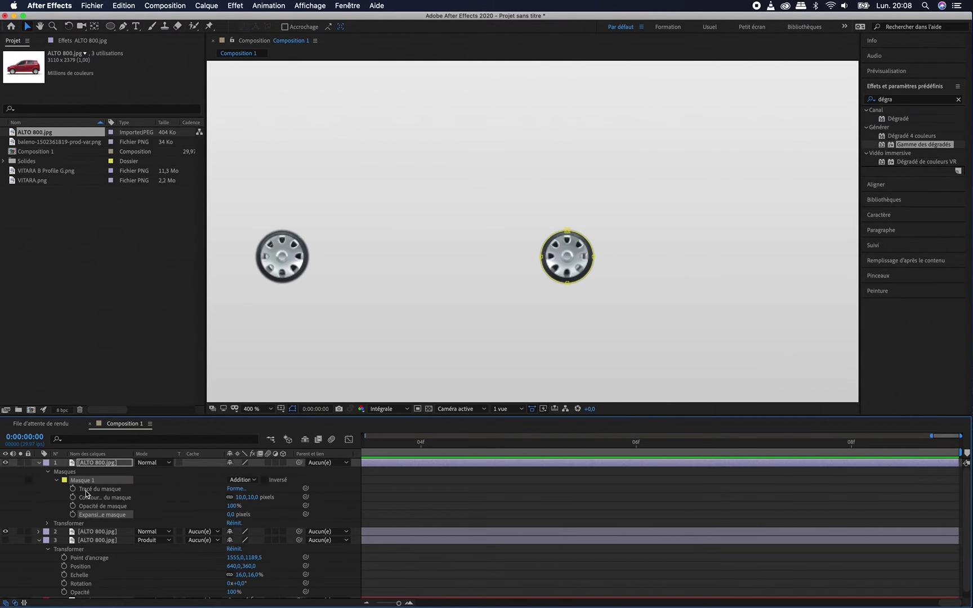
click(48, 473)
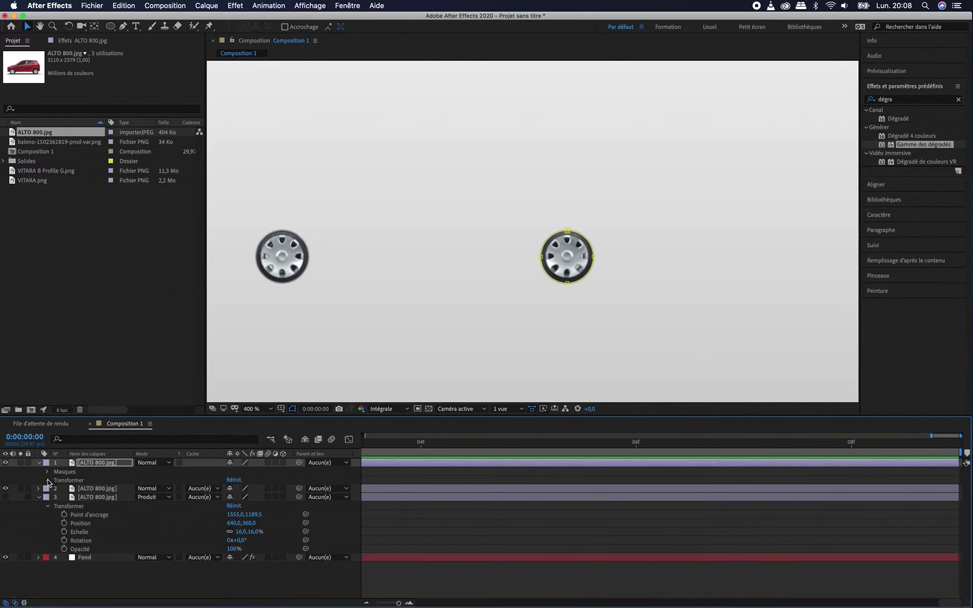
click(48, 480)
click(84, 516)
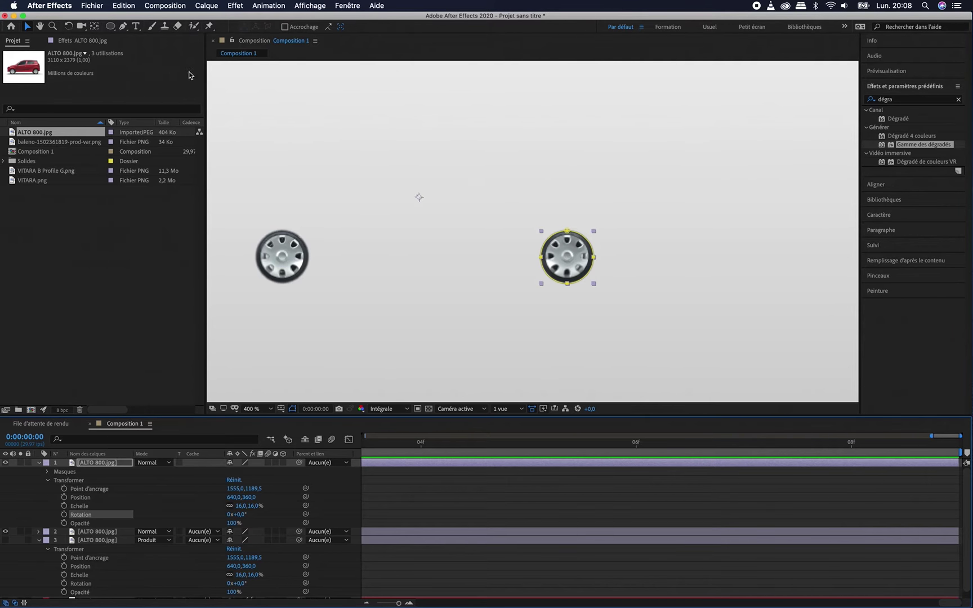
click(94, 26)
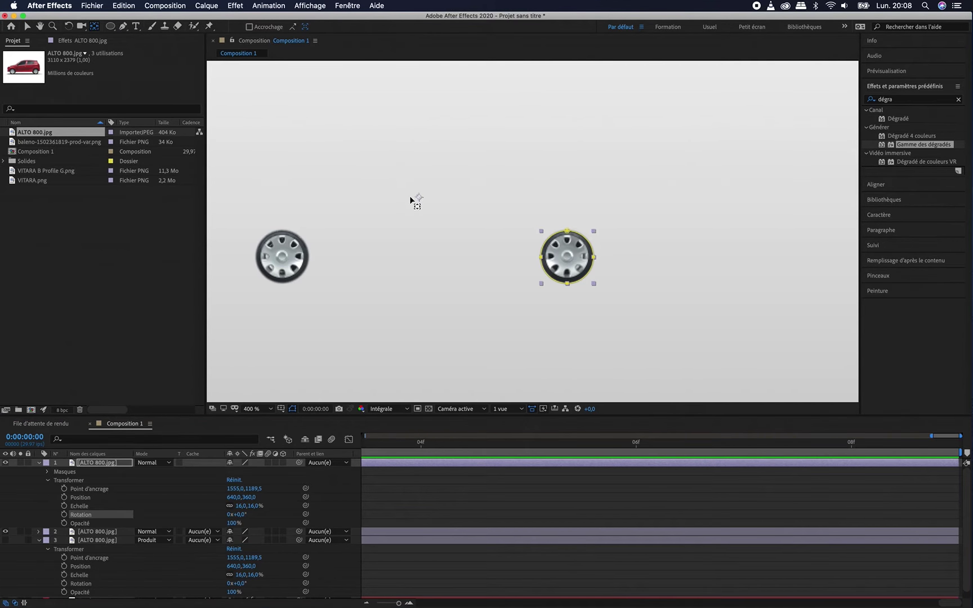
drag(420, 199, 570, 259)
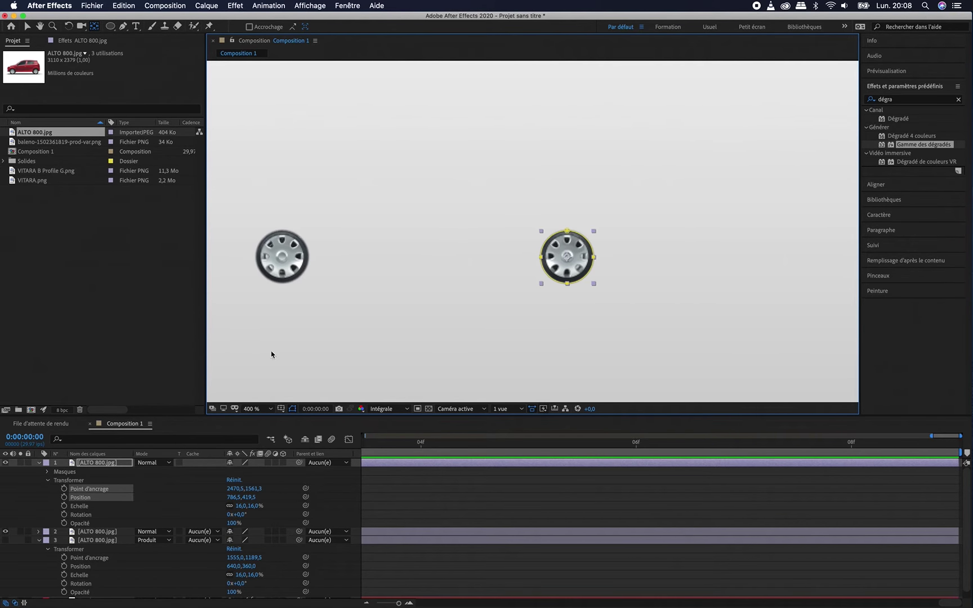
Step: Move the front wheel layer's anchor point to the wheel's centre with the Pan Behind tool
click(99, 535)
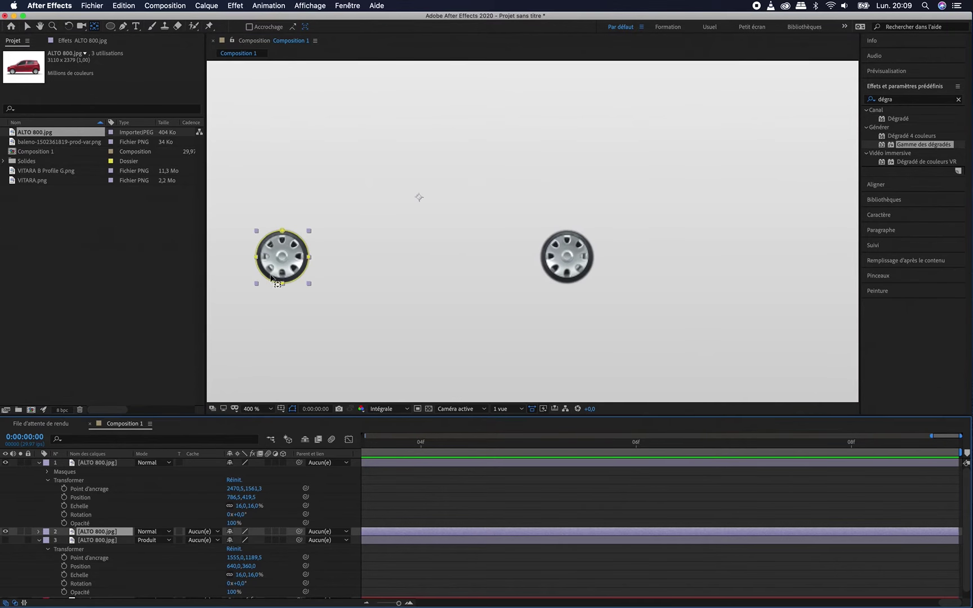
drag(418, 196, 276, 255)
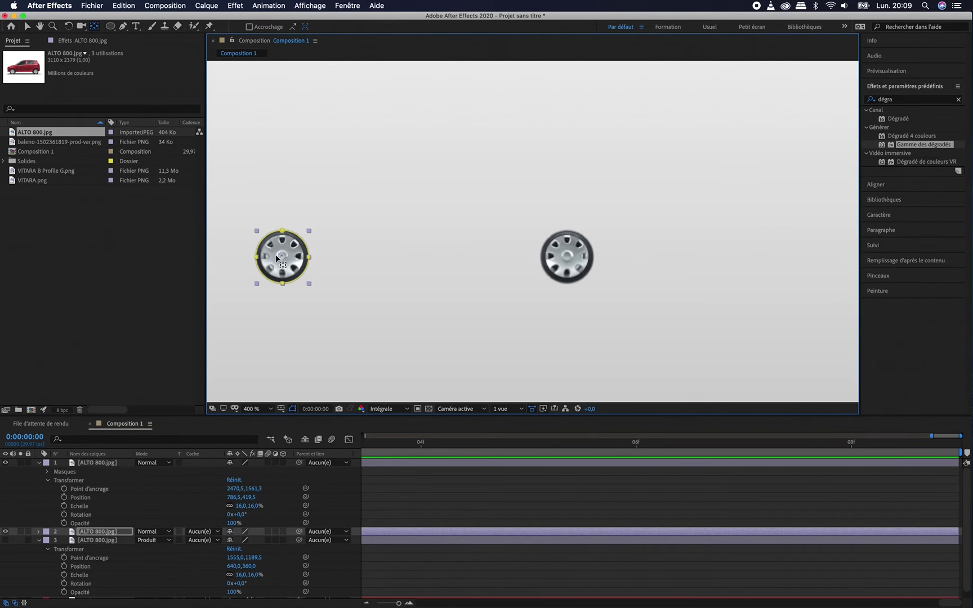
Step: Try rotating the rear wheel layer to check its centring, and undo the rotation
click(82, 497)
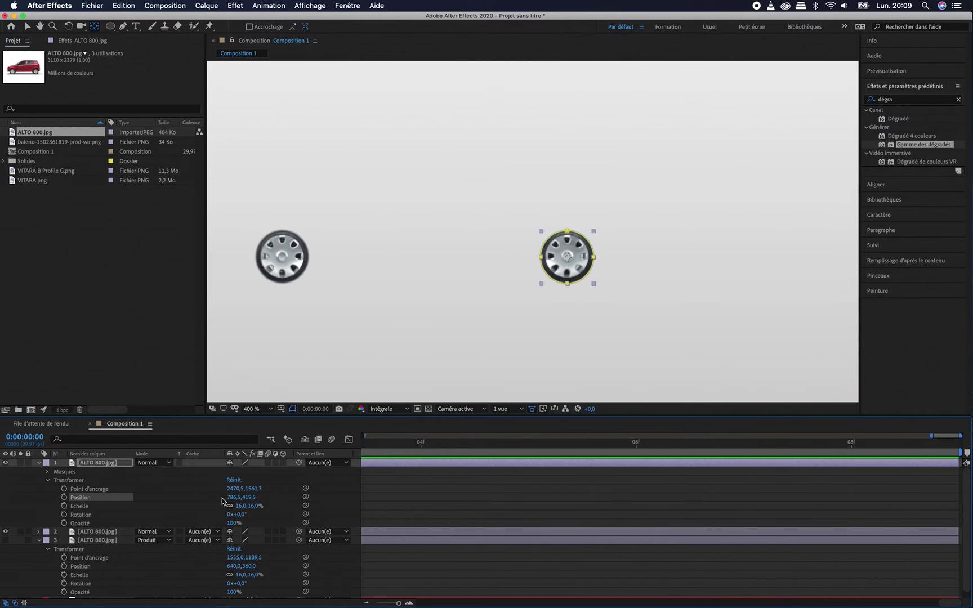
click(89, 514)
drag(241, 514, 208, 522)
key(super+z)
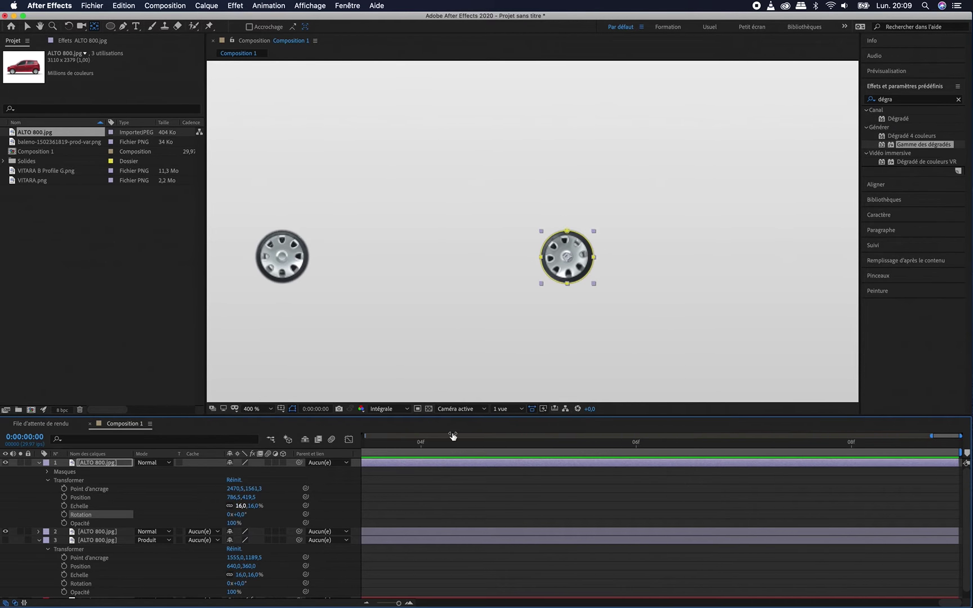
Step: Shift the rear wheel's mask slightly upward and re-centre that layer's anchor point on the hub
key(period)
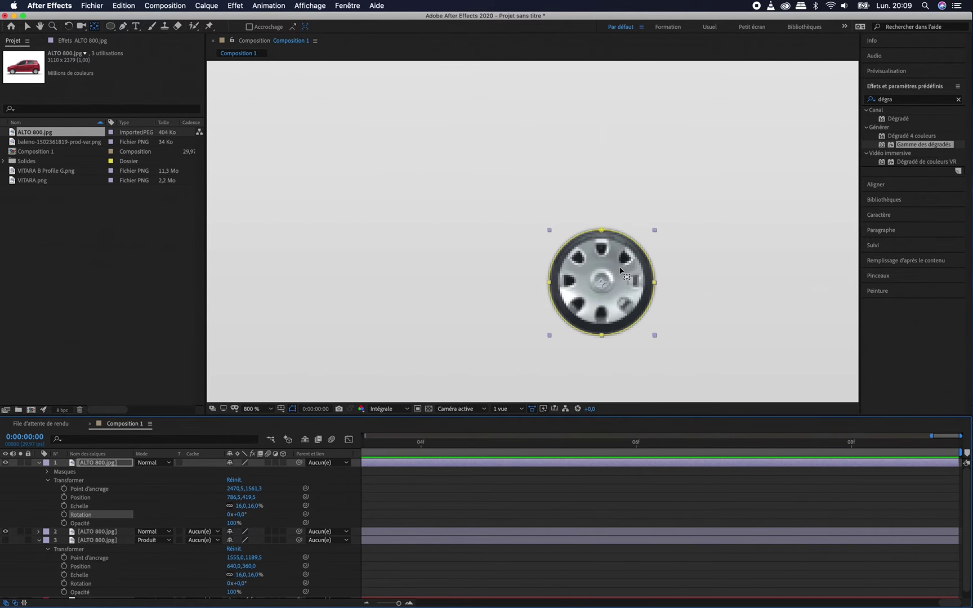
key(v)
click(604, 240)
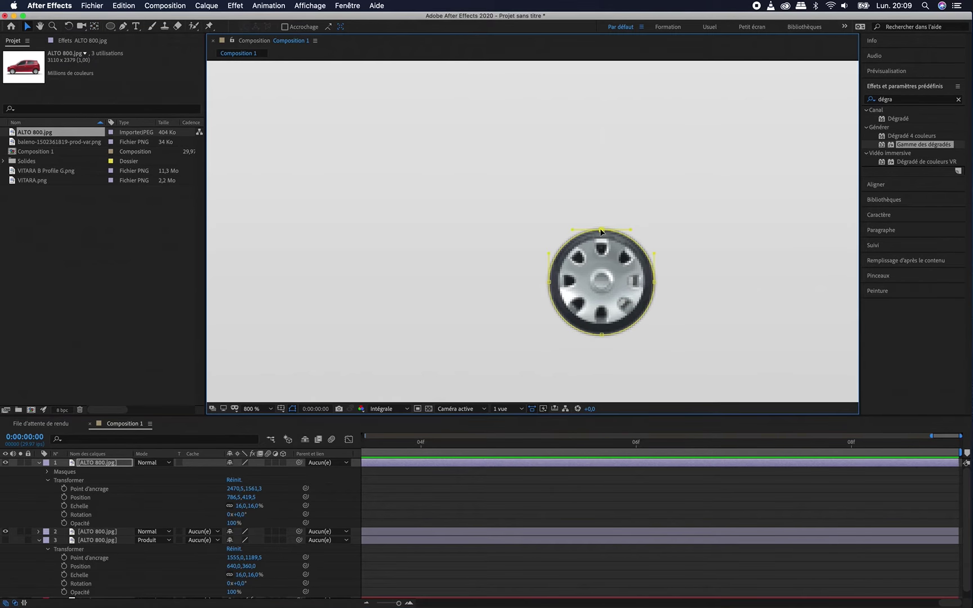
drag(615, 268, 614, 264)
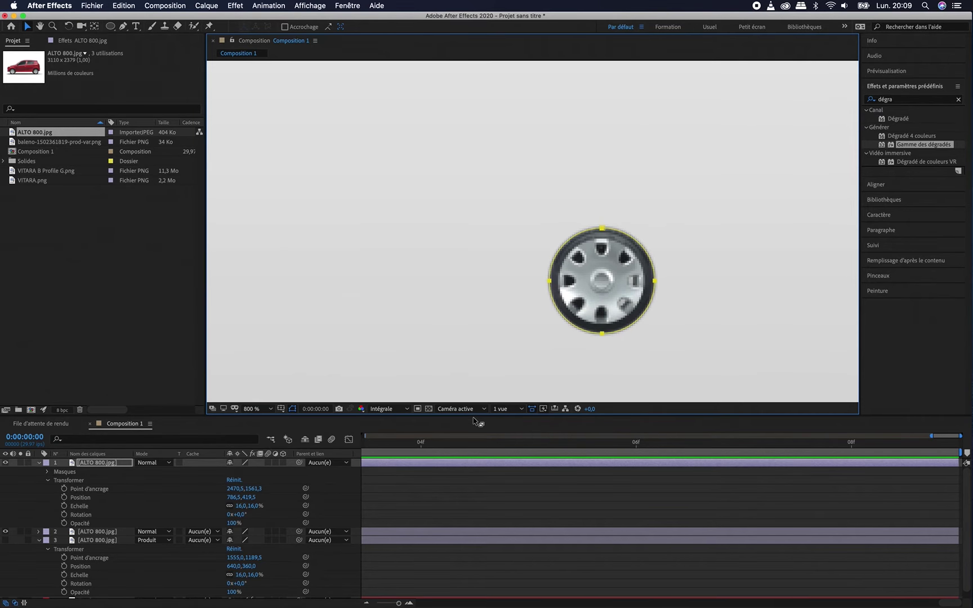
click(120, 464)
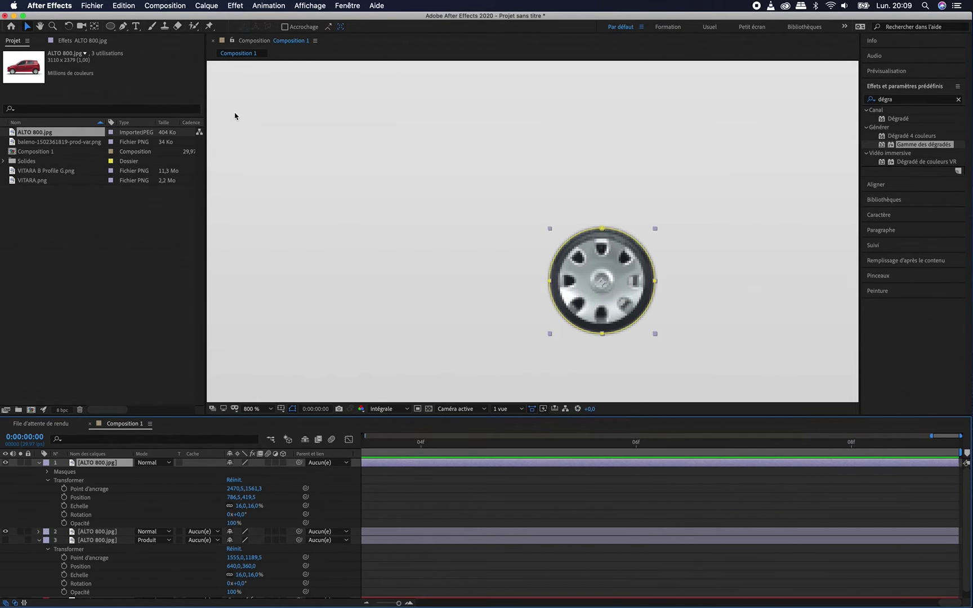
key(y)
drag(602, 284, 603, 281)
Step: Rotate the front wheel layer to 123° to check that it turns around its centre
scroll(603, 281, down, 1)
click(282, 257)
key(r)
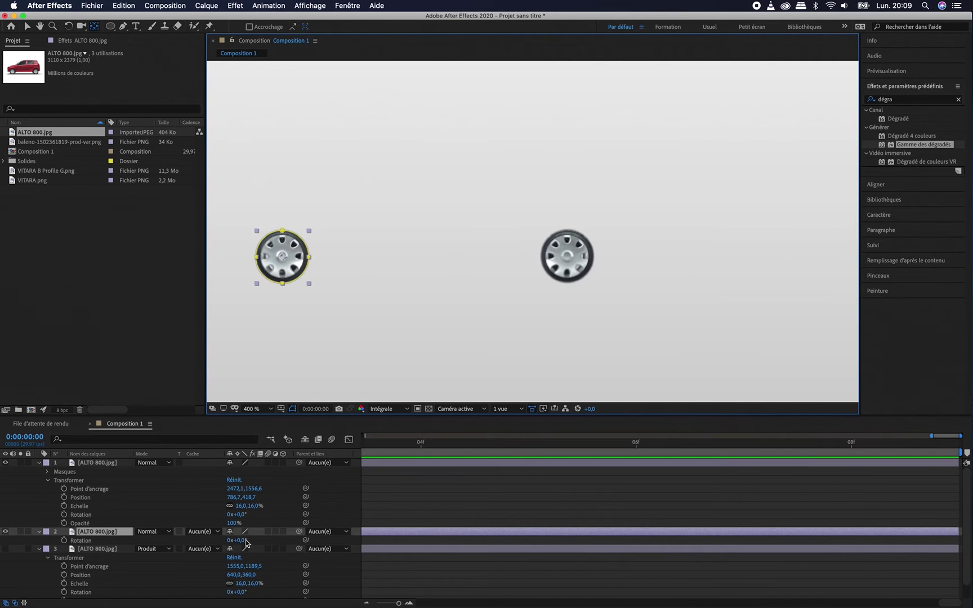
drag(247, 540, 300, 534)
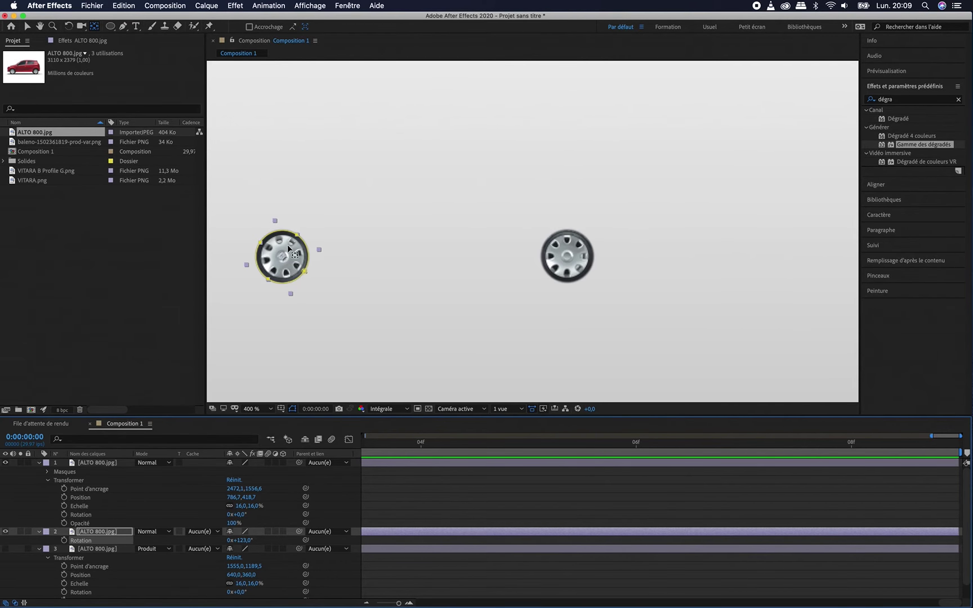
Step: Set the mask feather (Contour du masque) of the rear wheel layer to 55 pixels
click(47, 472)
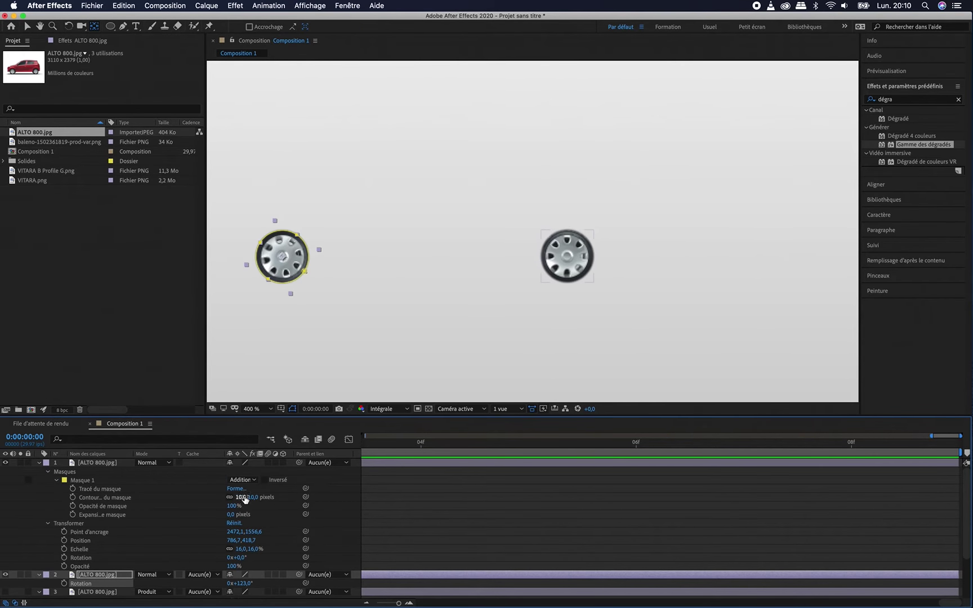
drag(256, 500, 277, 497)
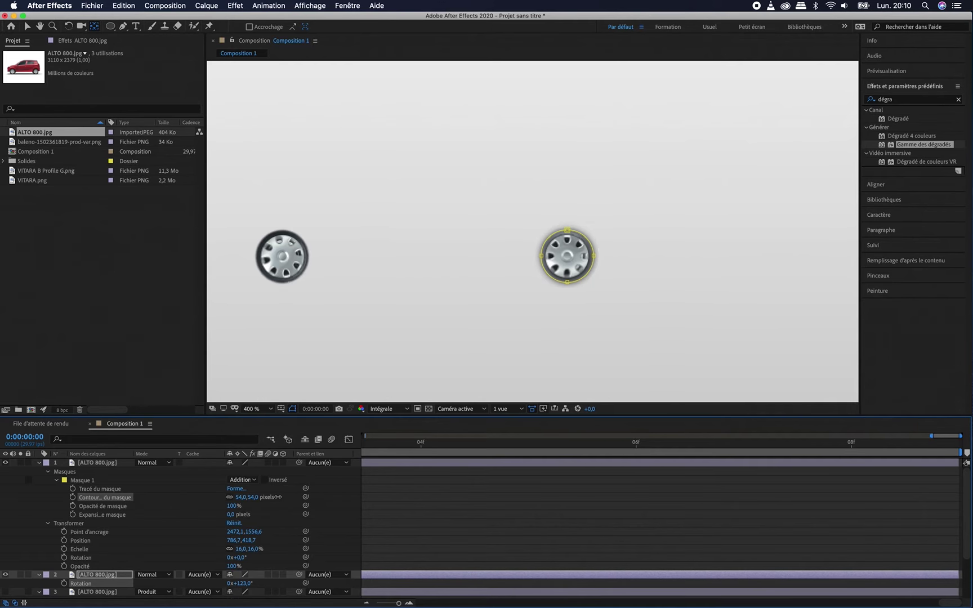
click(253, 497)
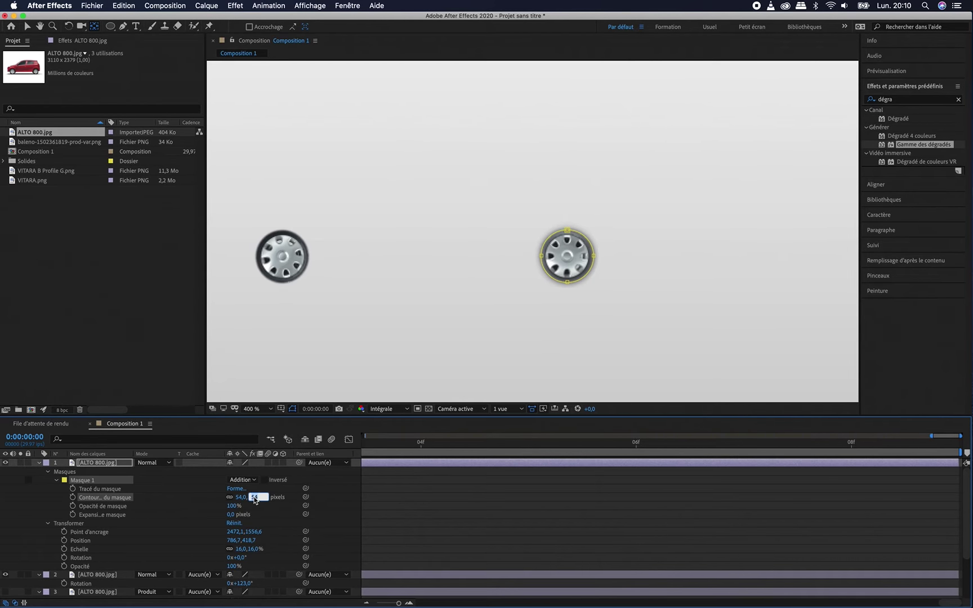
text(55)
key(Return)
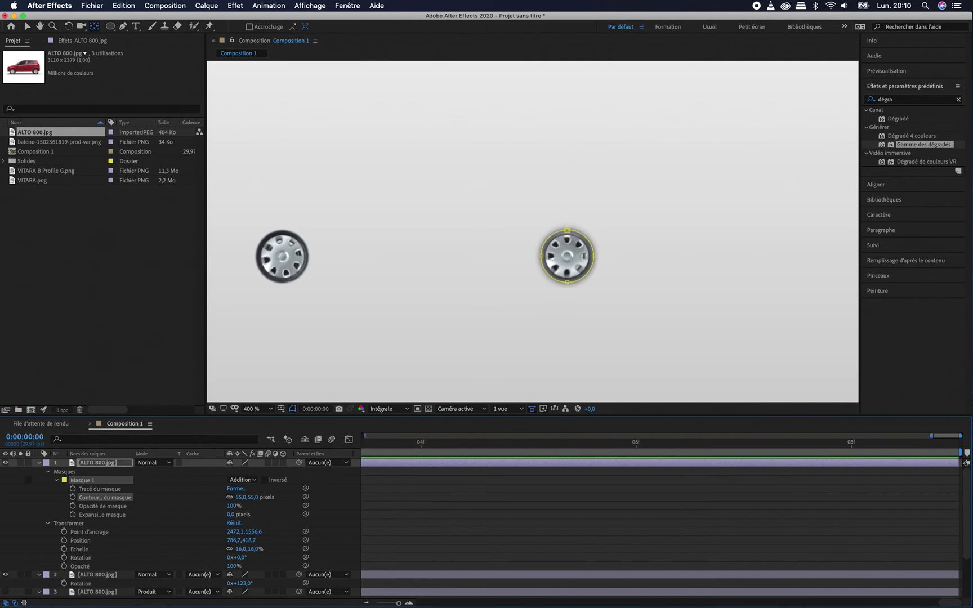
Step: Reveal the front wheel layer's mask feather (Contour du masque) and set it to 55 pixels
scroll(172, 530, down, 2)
scroll(172, 530, down, 1)
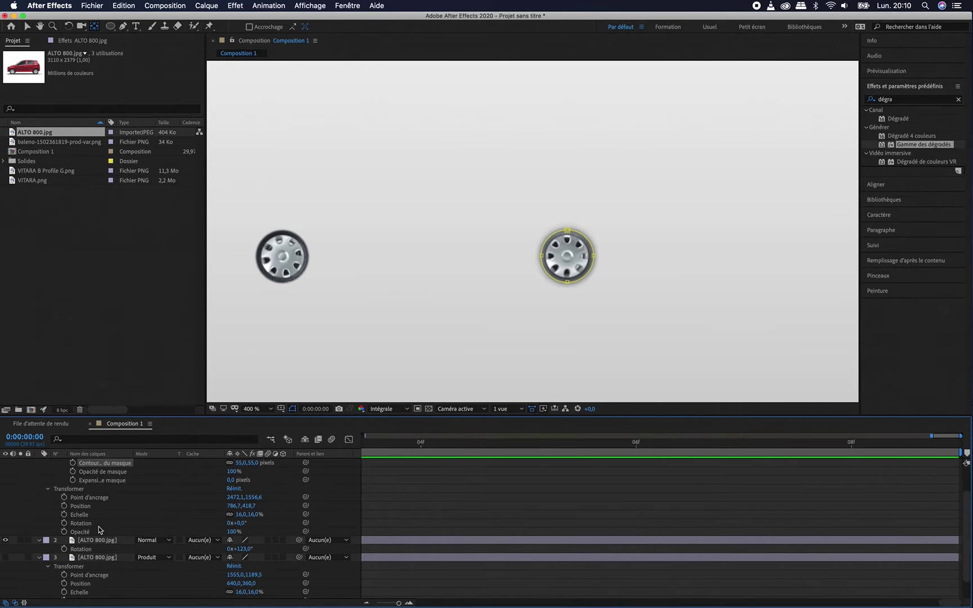
click(40, 540)
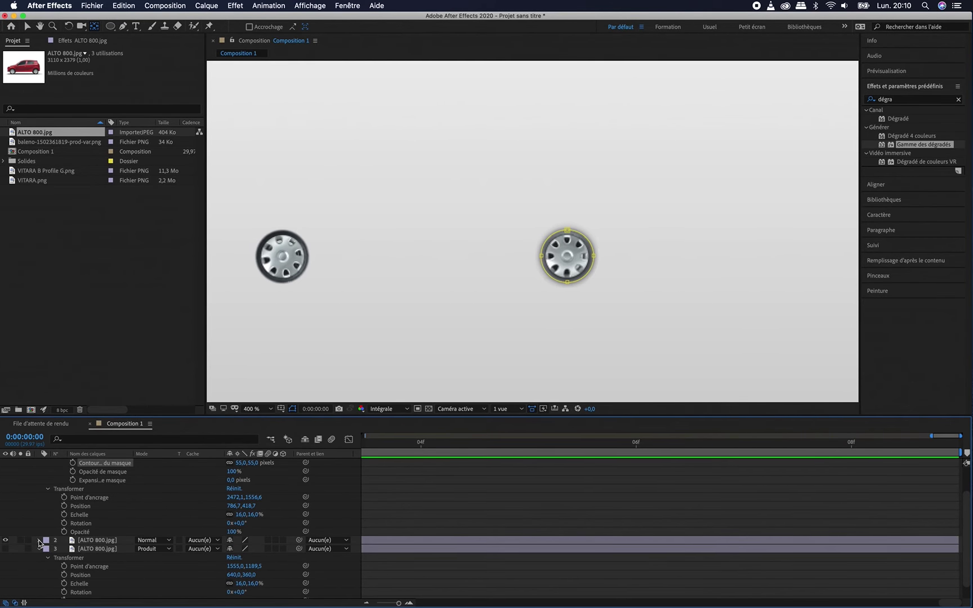
scroll(46, 544, down, 1)
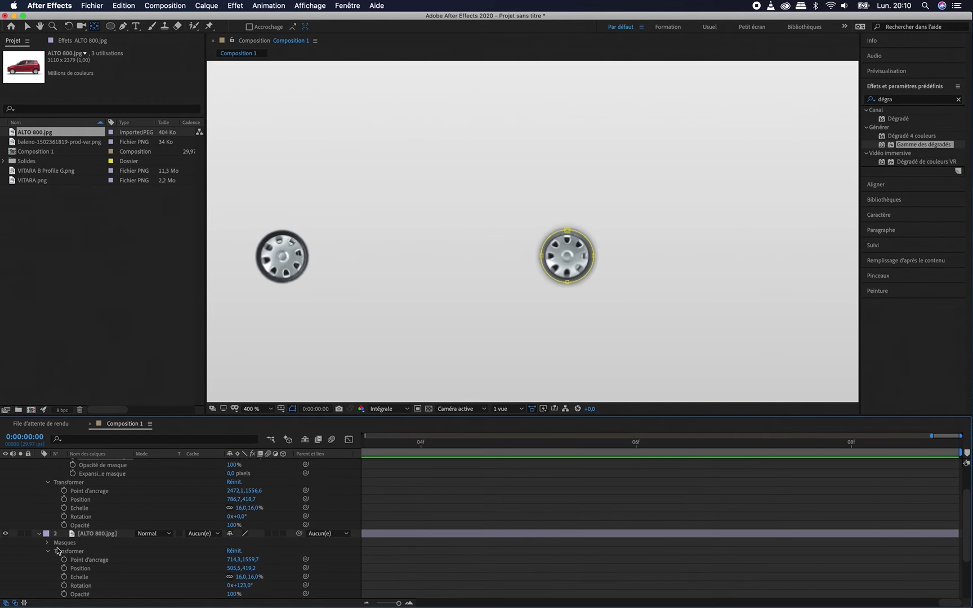
click(48, 543)
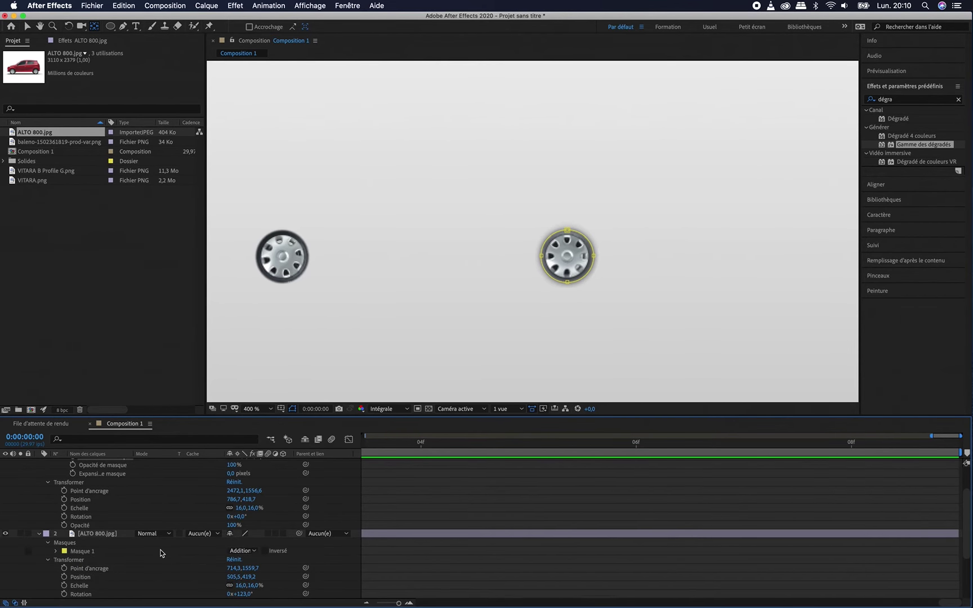
key(f)
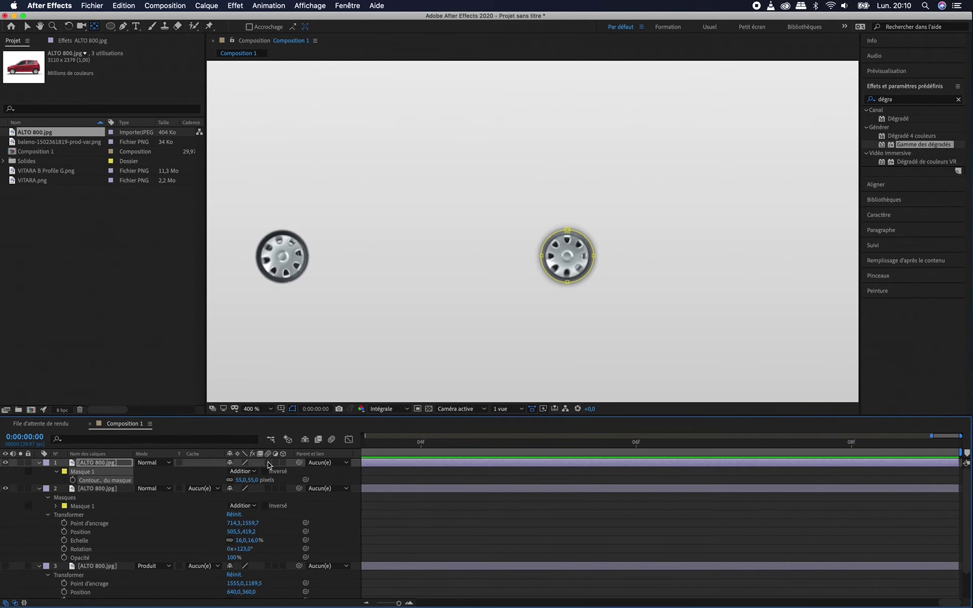
click(113, 489)
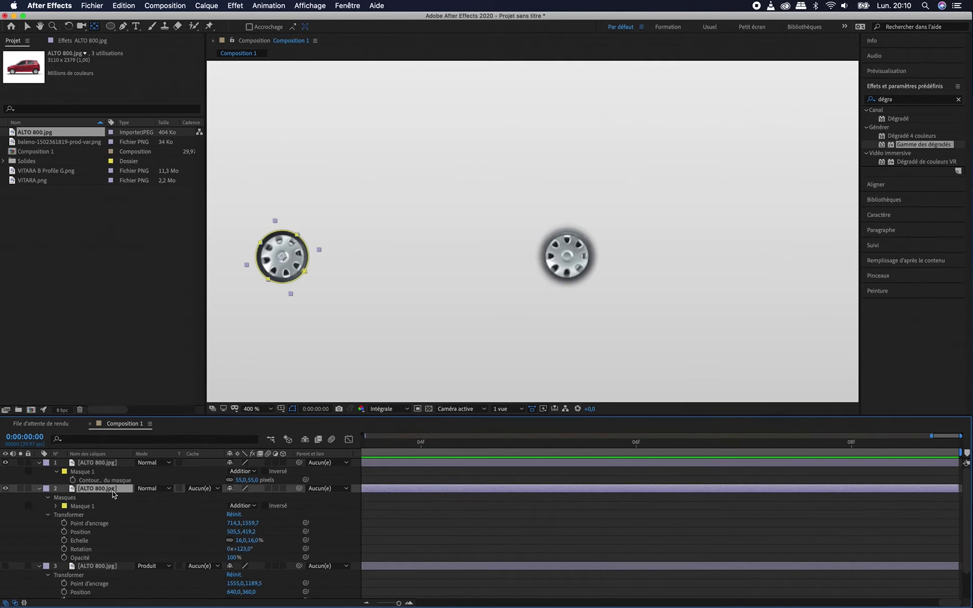
key(f)
click(255, 506)
text(55)
key(Return)
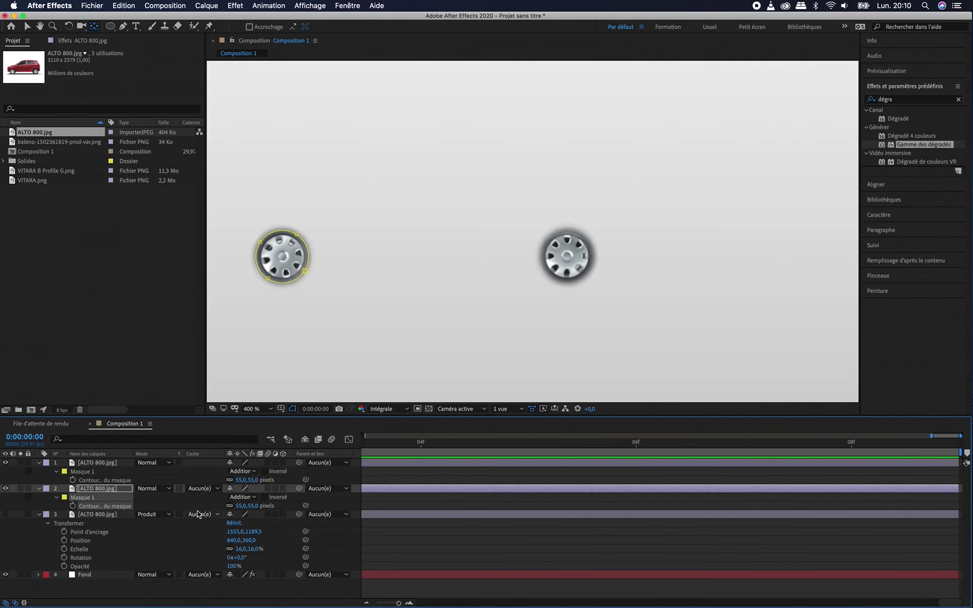
Step: Turn the full car layer's visibility back on to compare the feathered wheels with the car
click(6, 515)
click(6, 515)
click(6, 515)
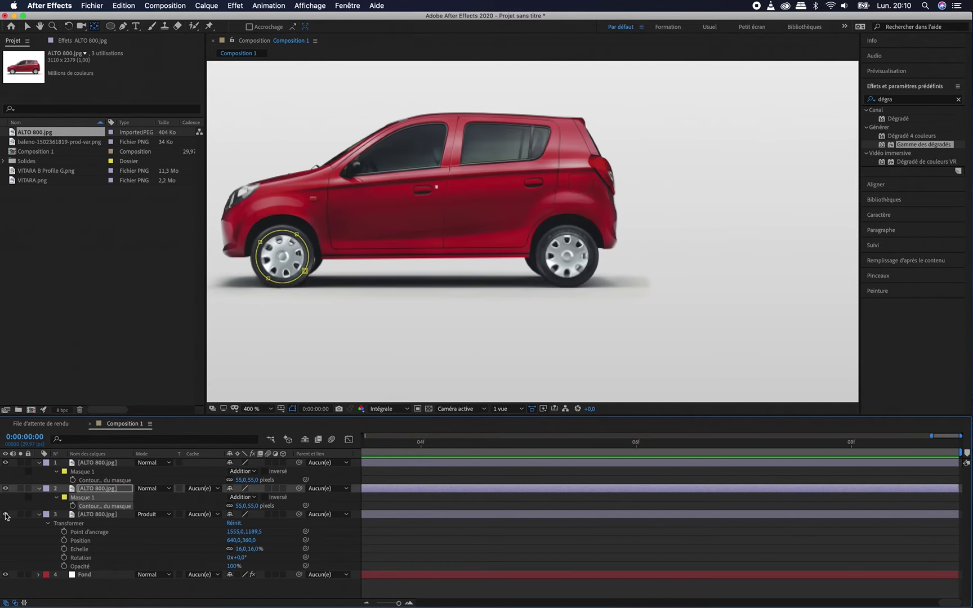
Step: Reset the front wheel layer's Rotation to 0°
key(r)
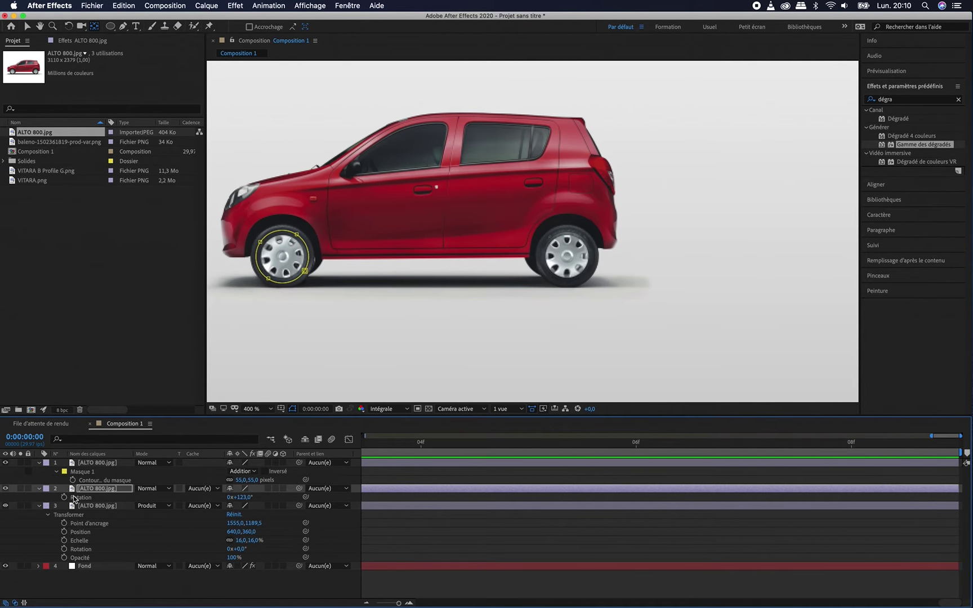
click(241, 498)
text(0)
key(Return)
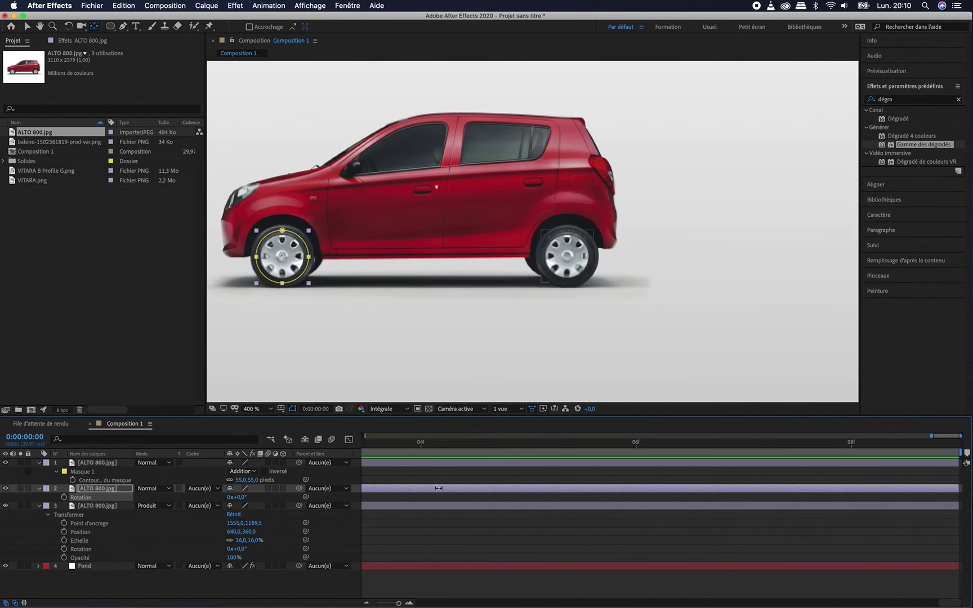
Step: Add an expression to the front wheel's Rotation that links it to the full car layer's X position, transform.position[0]
scroll(495, 501, down, 10)
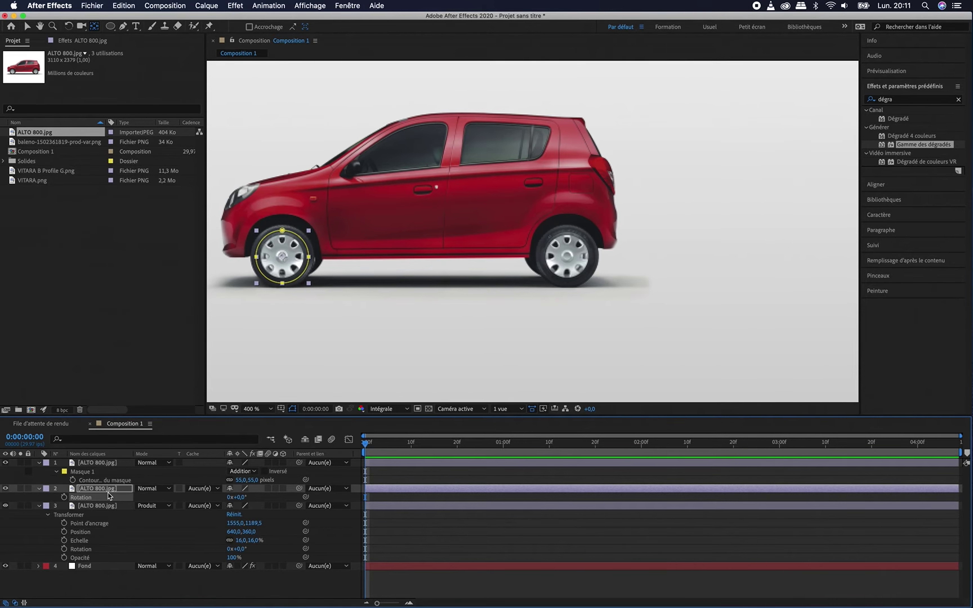
click(83, 507)
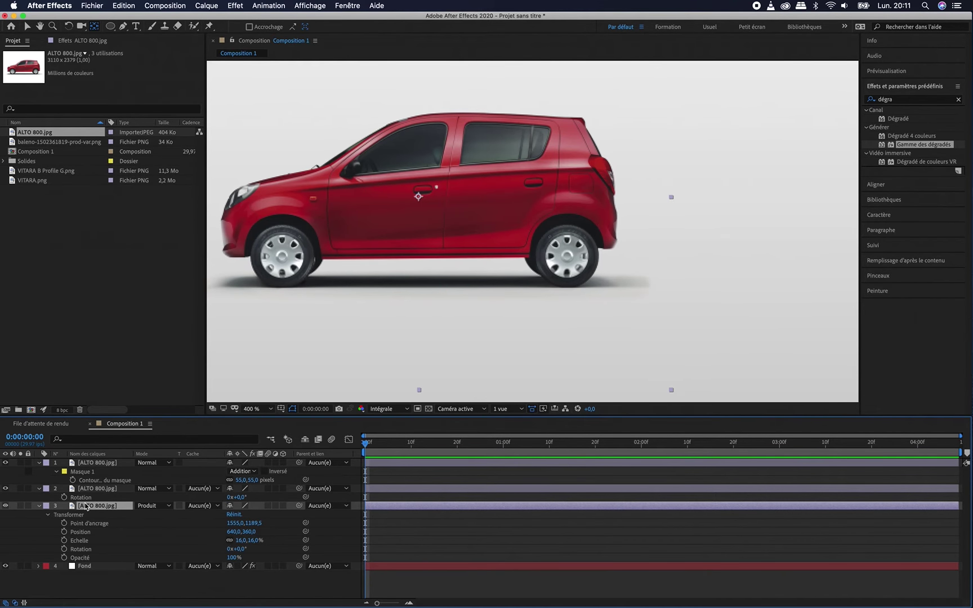
alt+click(64, 498)
drag(255, 506, 80, 550)
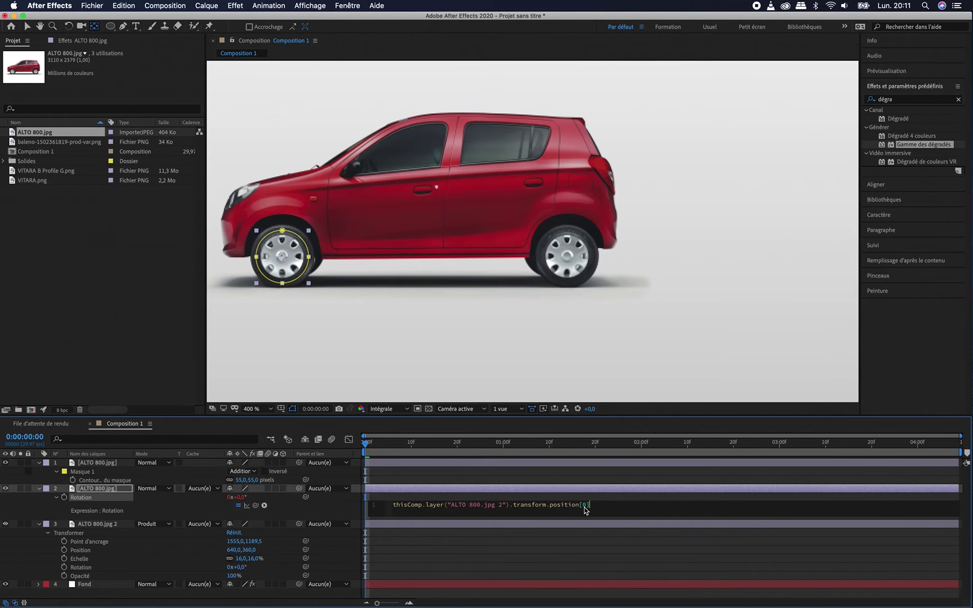
click(388, 543)
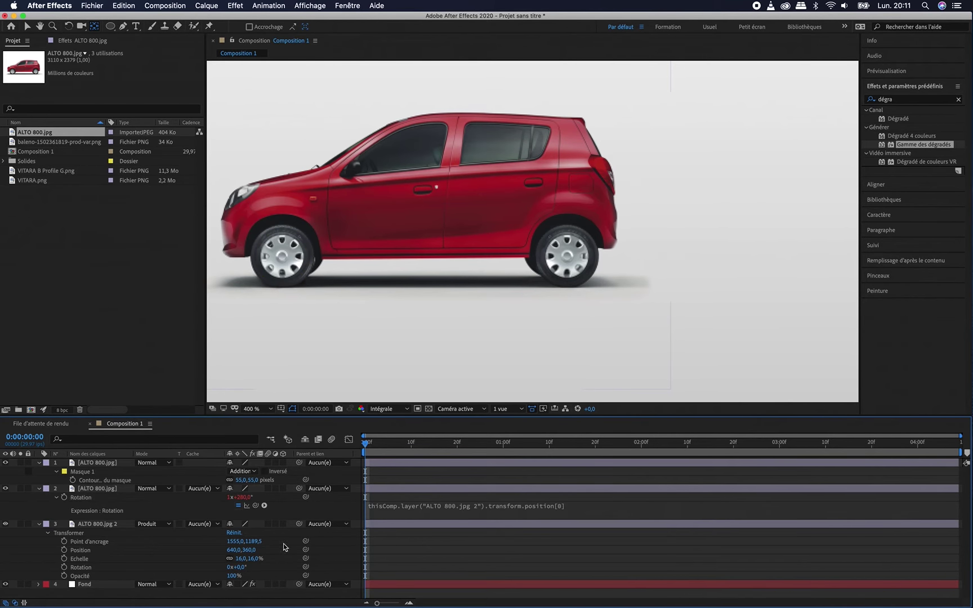
Step: Try moving the full car layer vertically and horizontally to test the wheel link, undoing each move
drag(253, 554, 289, 550)
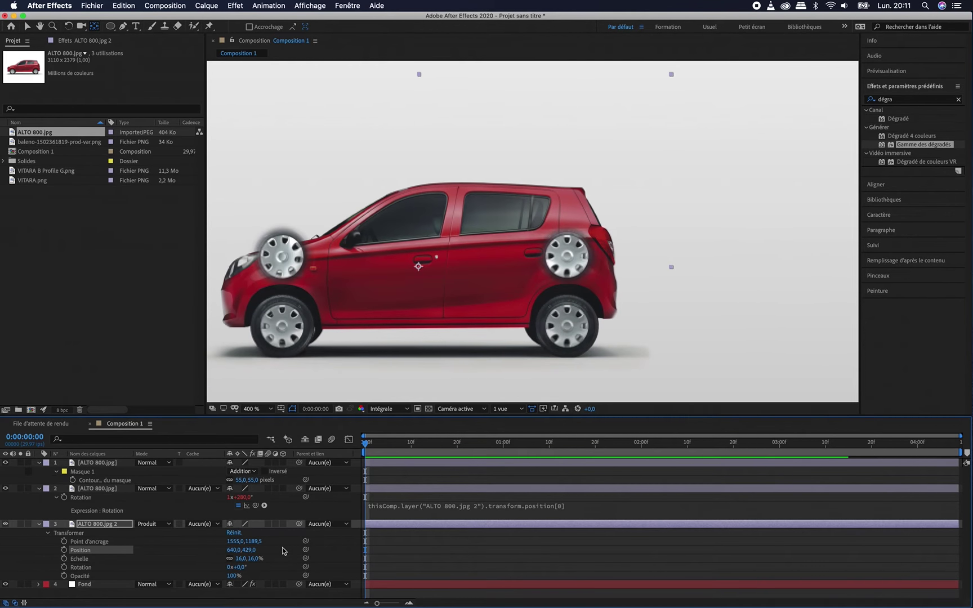
key(super+z)
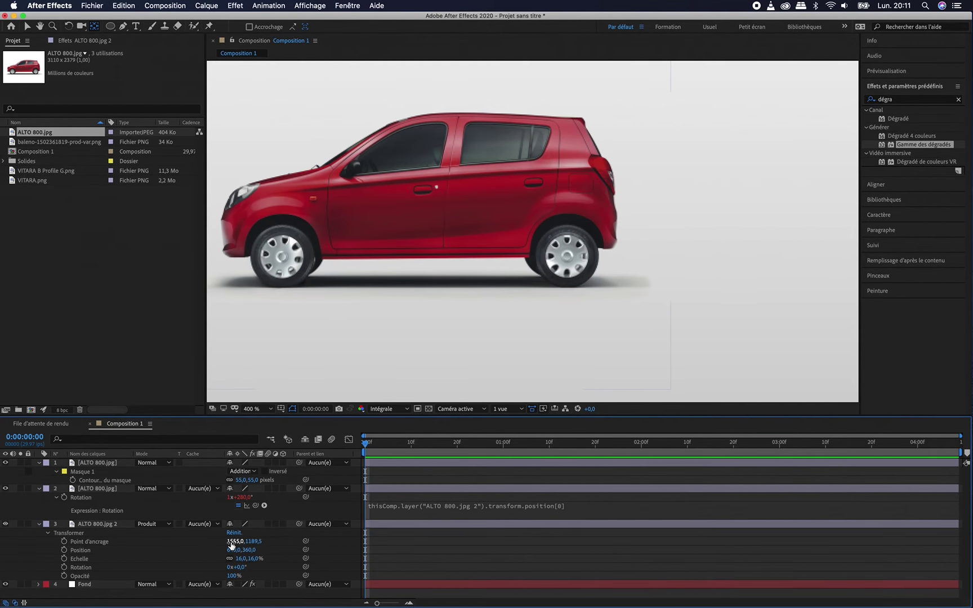
drag(231, 546, 275, 549)
key(super+z)
Step: Parent both wheel layers to the full car layer and link the rear wheel's Rotation by expression to the car's X position
drag(298, 488, 102, 524)
click(88, 463)
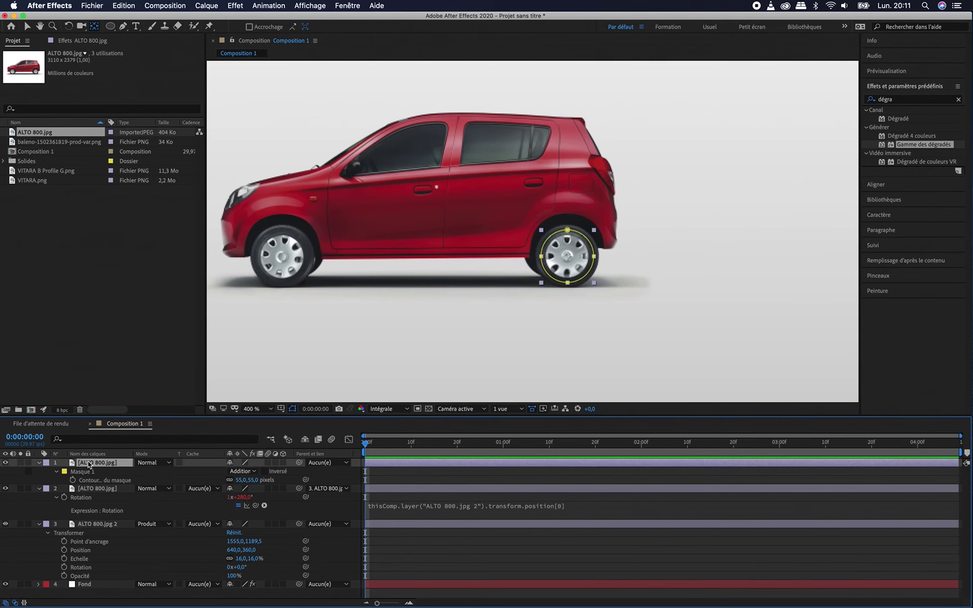
key(r)
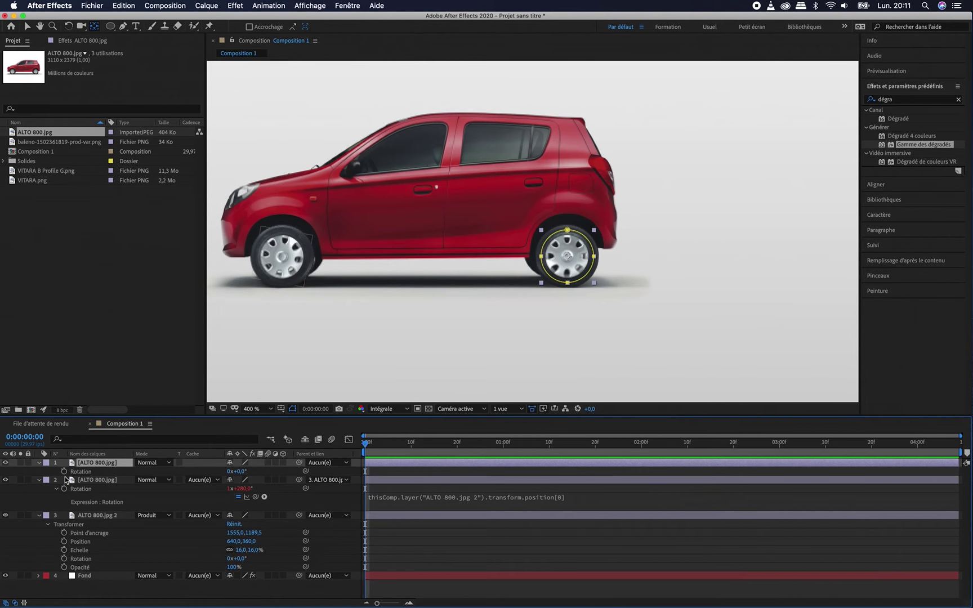
alt+click(64, 471)
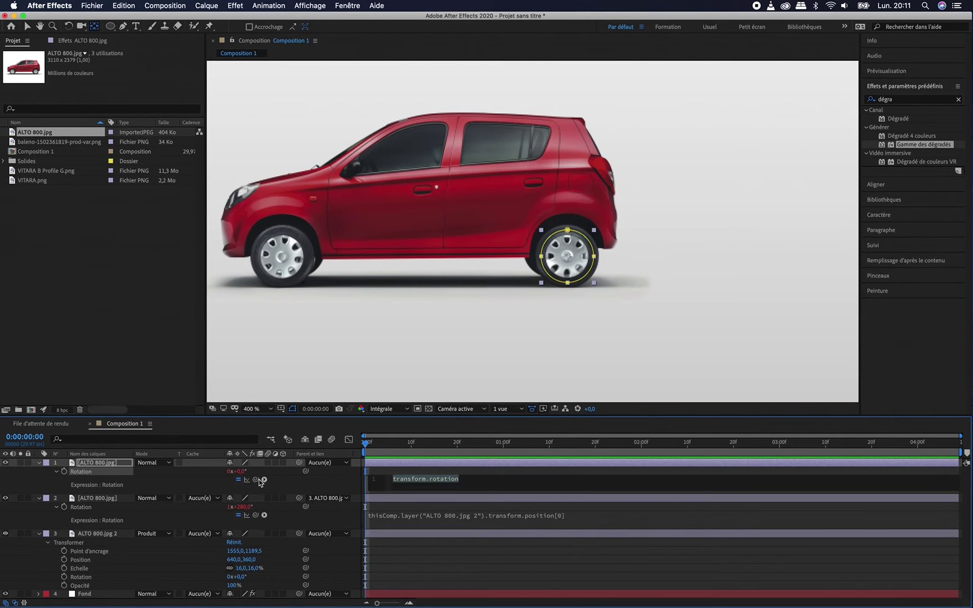
drag(256, 480, 83, 560)
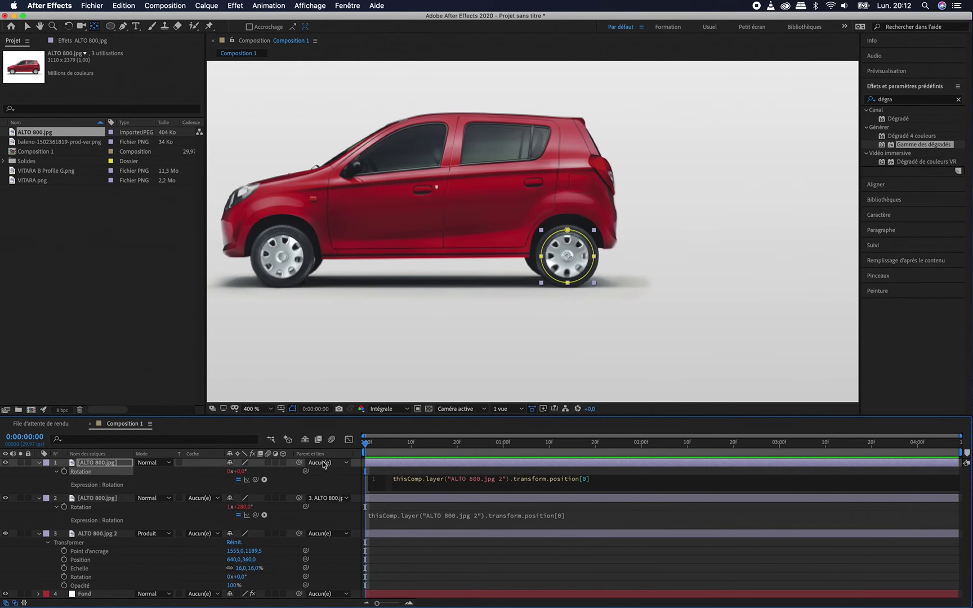
drag(299, 462, 78, 531)
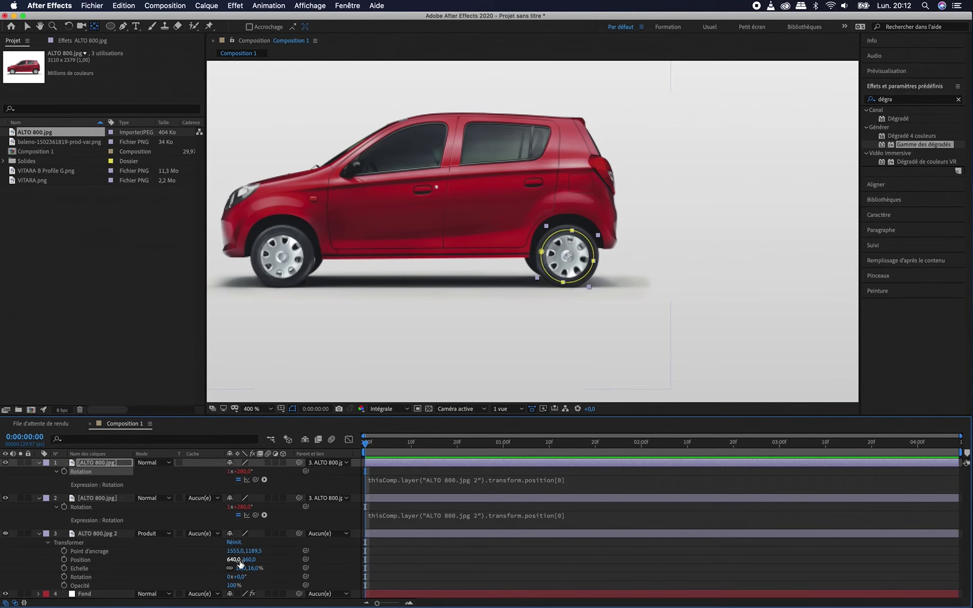
Step: Move the full car layer horizontally out of frame on the right to X 1637 and keyframe its Position at 0:00:00:00
drag(236, 561, 269, 559)
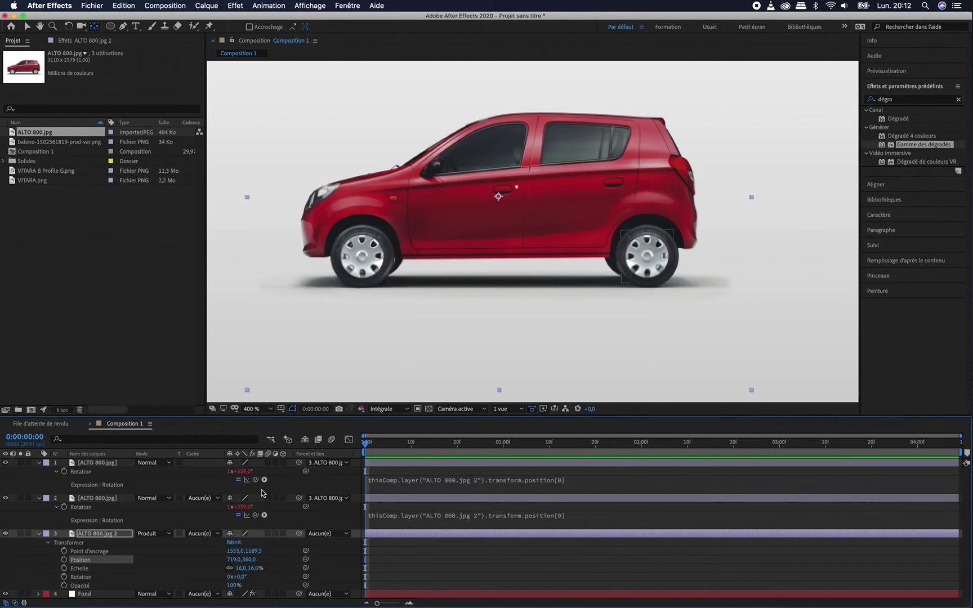
key(comma)
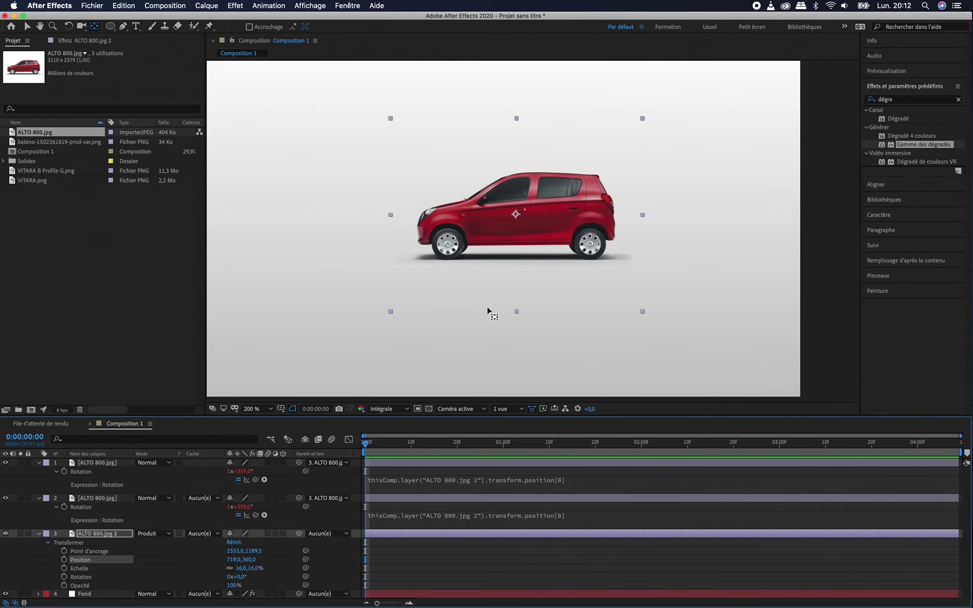
key(comma)
key(v)
drag(534, 227, 777, 228)
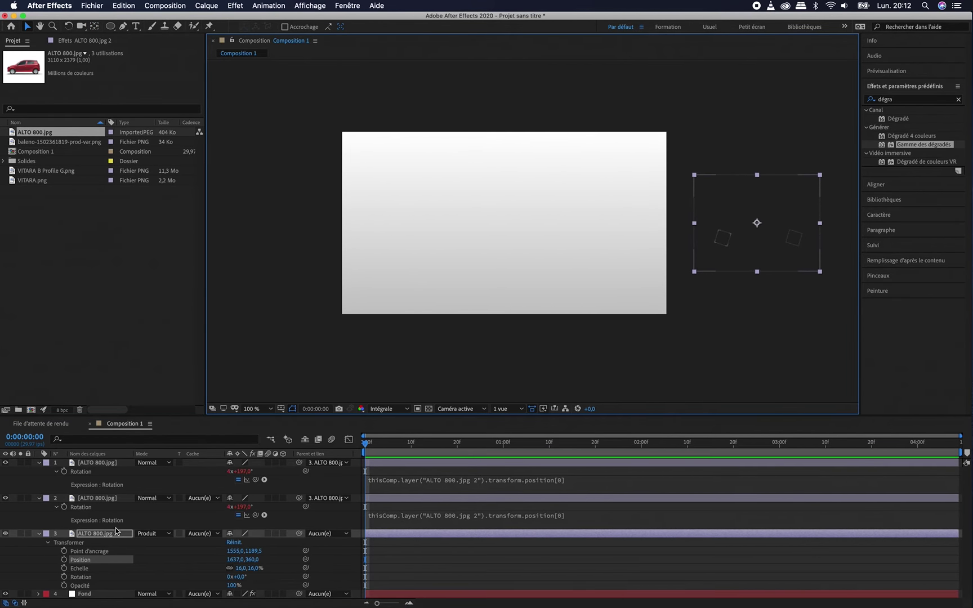
click(64, 559)
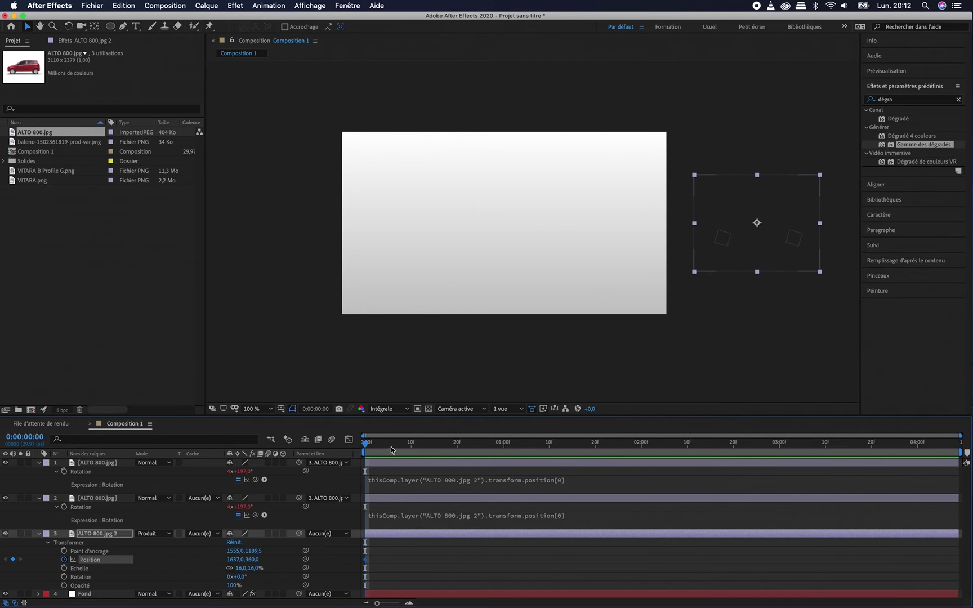
Step: At 0:00:04:08, bring the full car layer back into frame at X 607 as a second Position keyframe and preview the motion
drag(376, 443, 957, 463)
key(space)
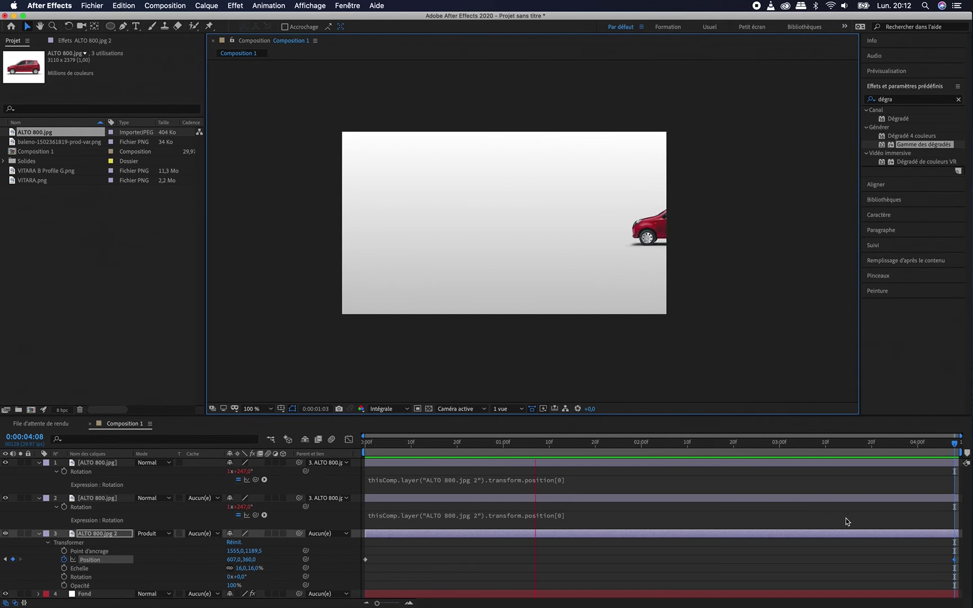
key(space)
Step: Retime the second Position keyframe of the full car layer to 0:00:01:00, previewing the animation speed
drag(956, 563, 606, 569)
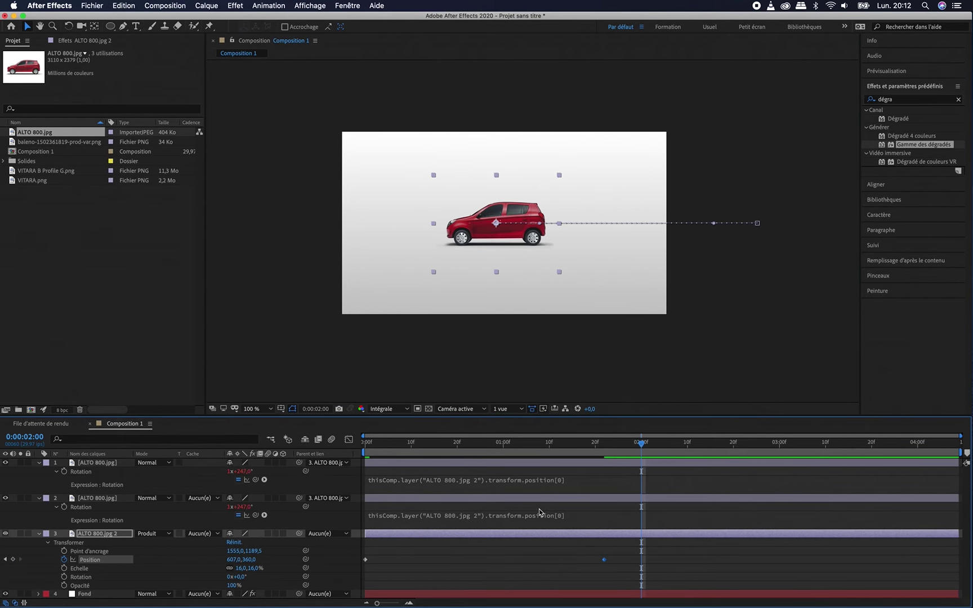
key(space)
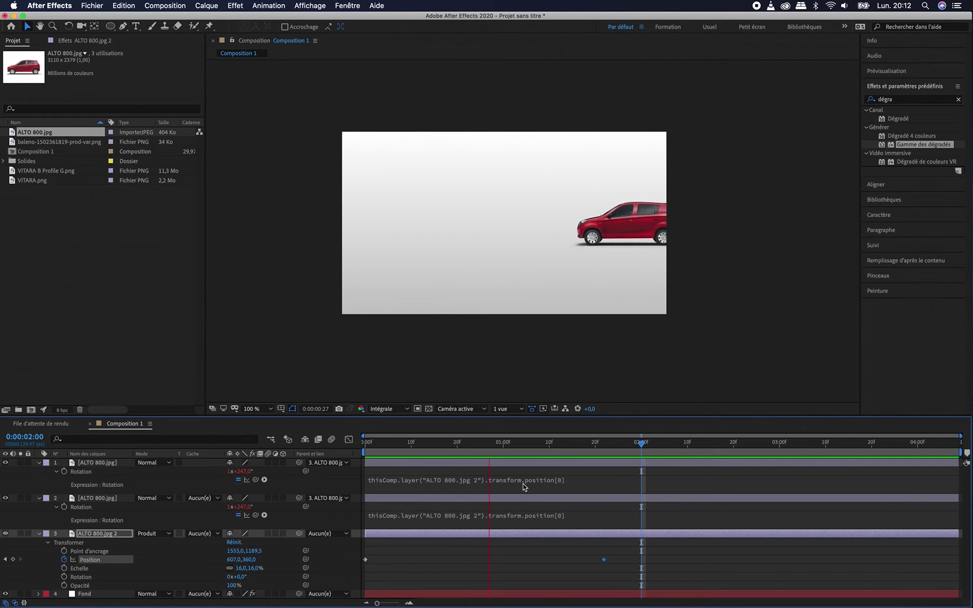
key(space)
drag(604, 561, 503, 560)
key(space)
key(space)
Step: Add a hold Position keyframe at about 0:00:02:09, then at 0:00:04:08 move the car out of frame to X -571
click(13, 560)
drag(685, 447, 954, 445)
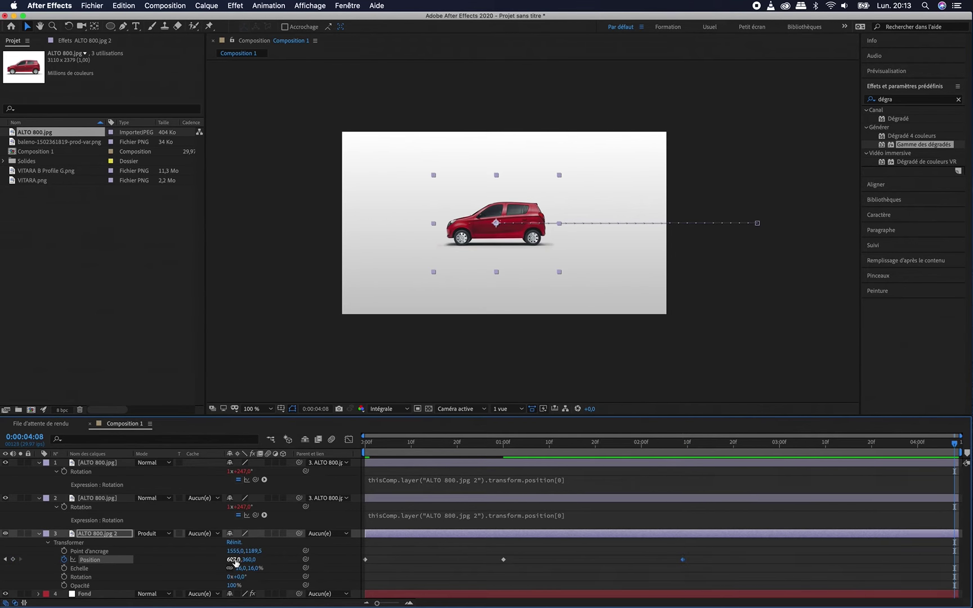
drag(233, 560, 146, 560)
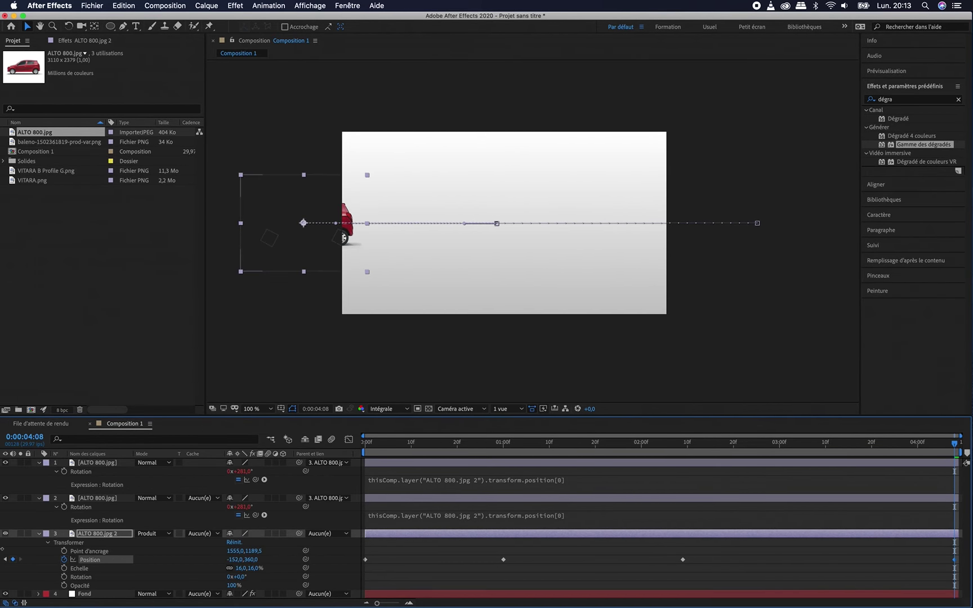
drag(234, 559, 152, 560)
Step: At the 0:00:01:00 keyframe, shift the full car layer to X 695 and preview the slow drift between the middle keyframes
drag(732, 444, 503, 457)
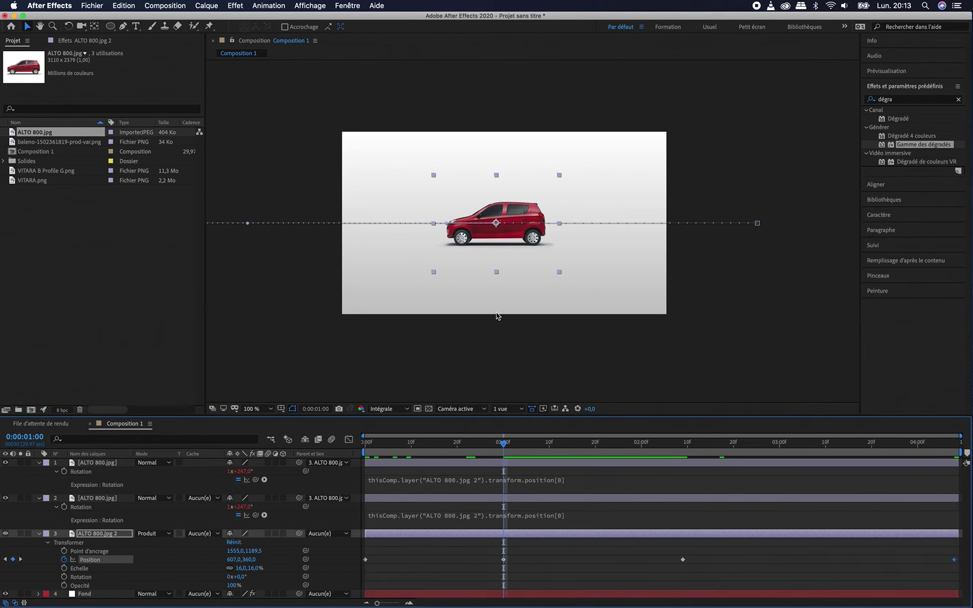
click(521, 238)
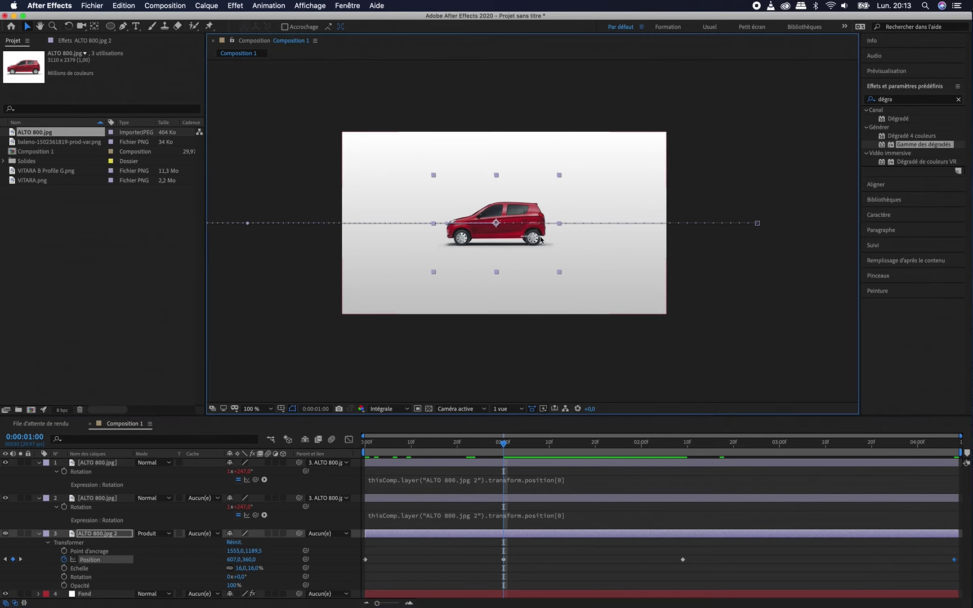
drag(515, 234, 538, 235)
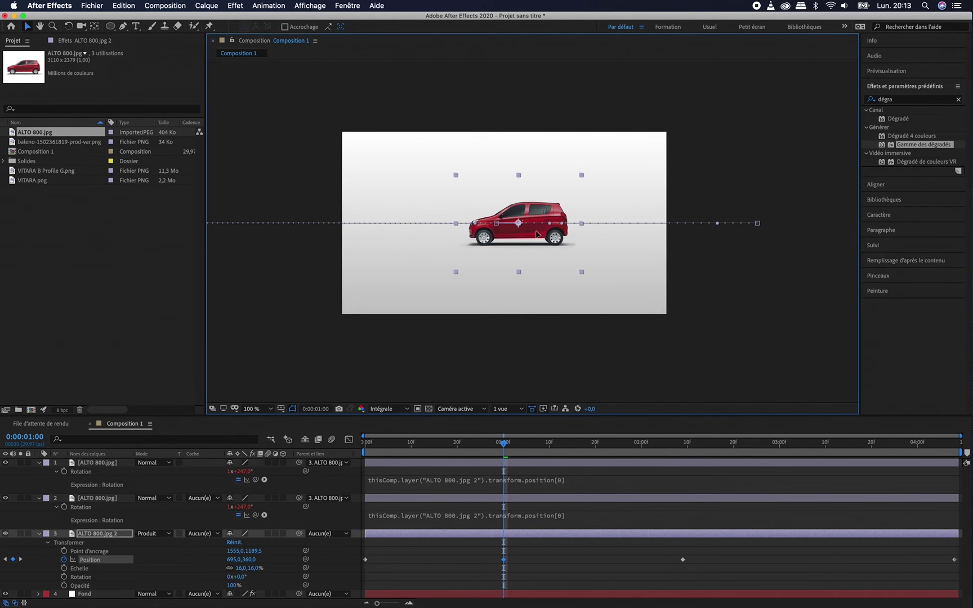
key(space)
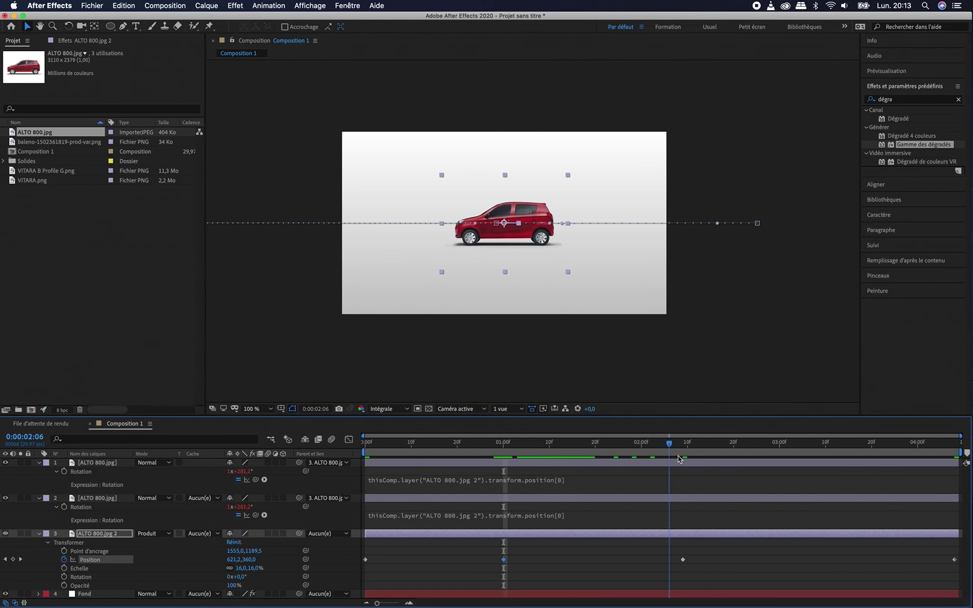
key(space)
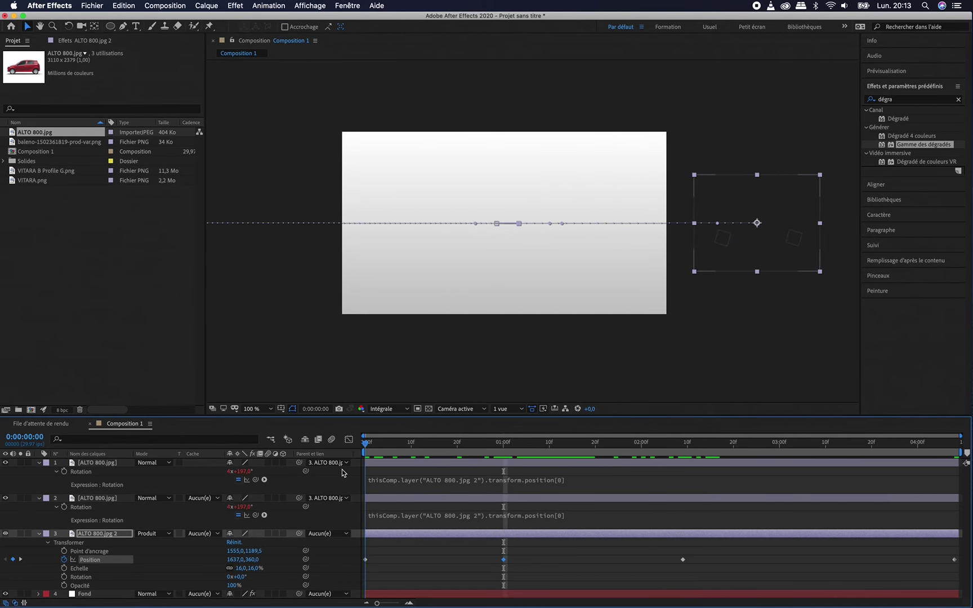
key(space)
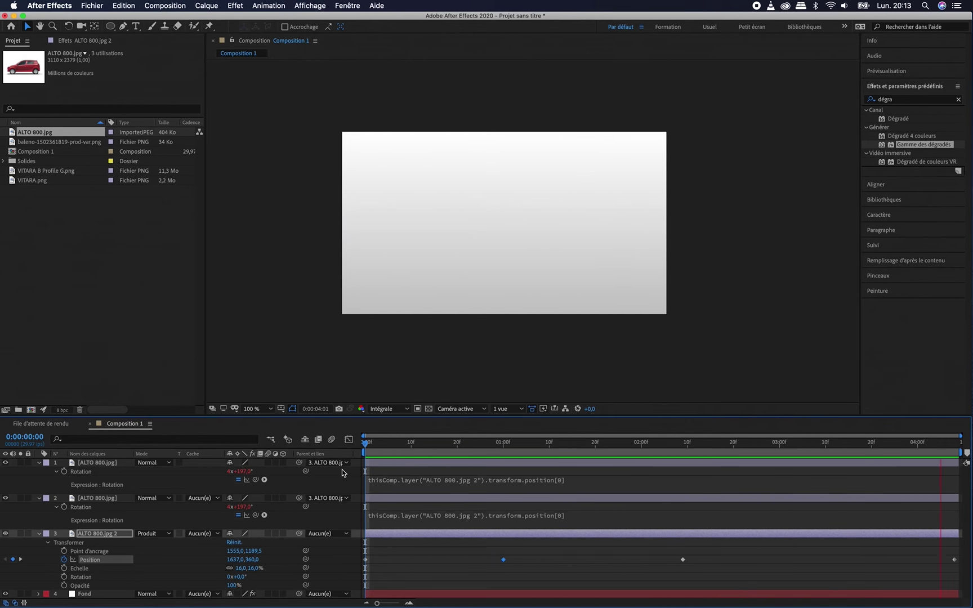
key(space)
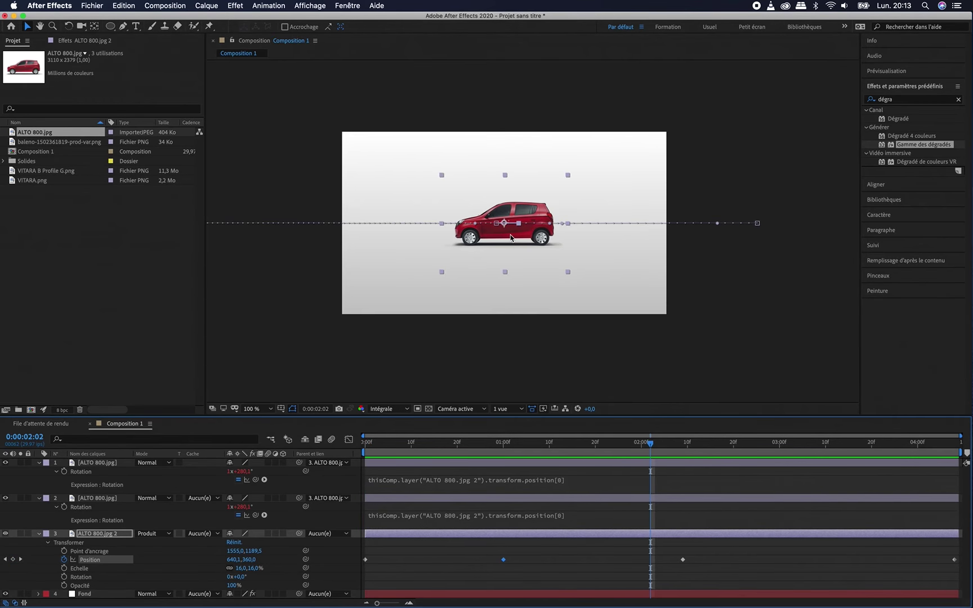
Step: Pull the incoming motion-path handle of the car's third Position keyframe back onto its keyframe
key(period)
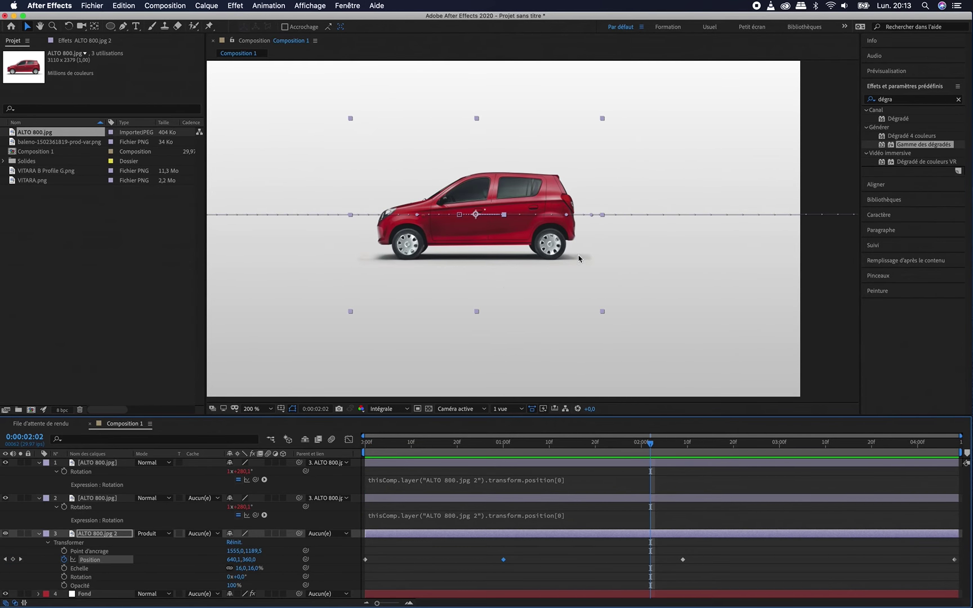
drag(651, 449, 826, 445)
key(g)
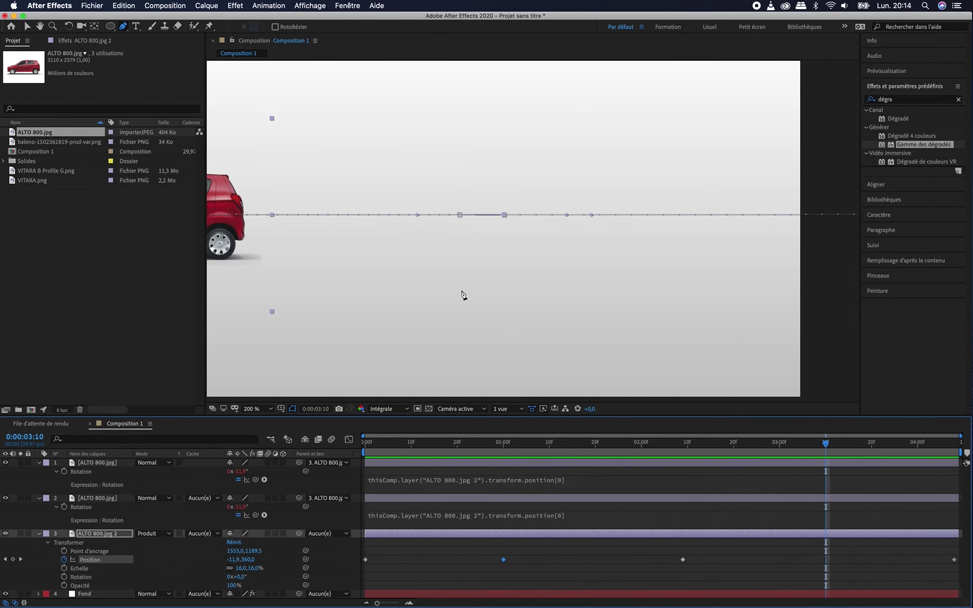
scroll(462, 293, down, 2)
drag(655, 445, 513, 445)
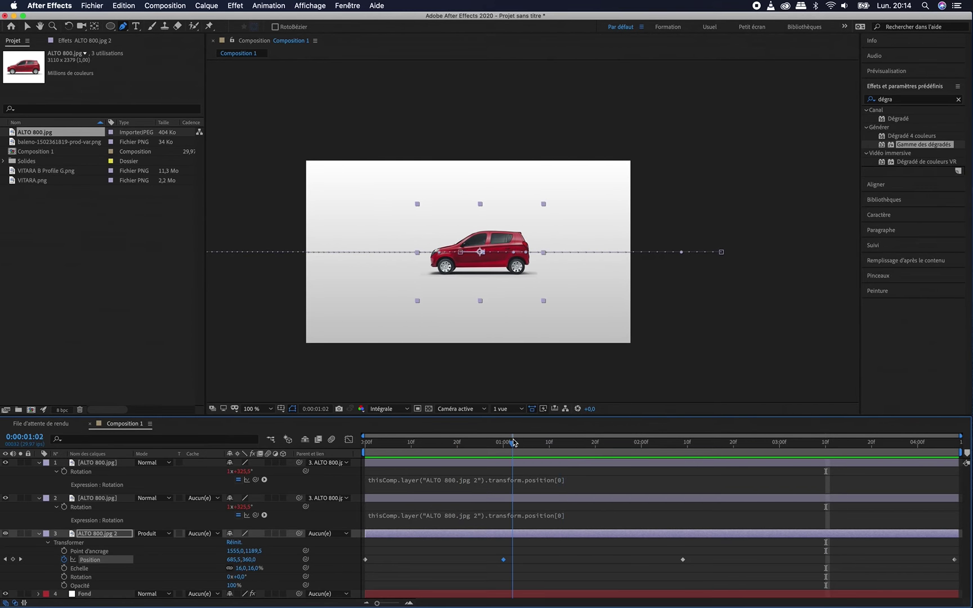
scroll(518, 287, up, 2)
key(v)
drag(519, 274, 387, 276)
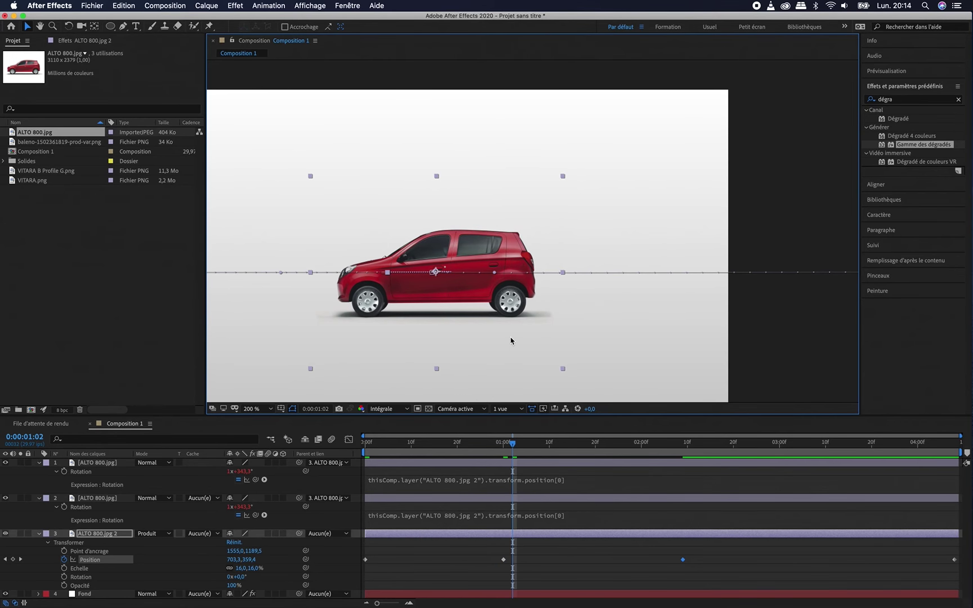
Step: Play and step back through the frames after 0:00:01:00 to examine the car's movement between the middle keyframes
drag(514, 443, 580, 472)
key(Page_Up)
key(Page_Up)
key(Page_Up)
key(Page_Up)
key(Page_Up)
key(Page_Up)
key(Page_Up)
key(Page_Up)
key(Page_Up)
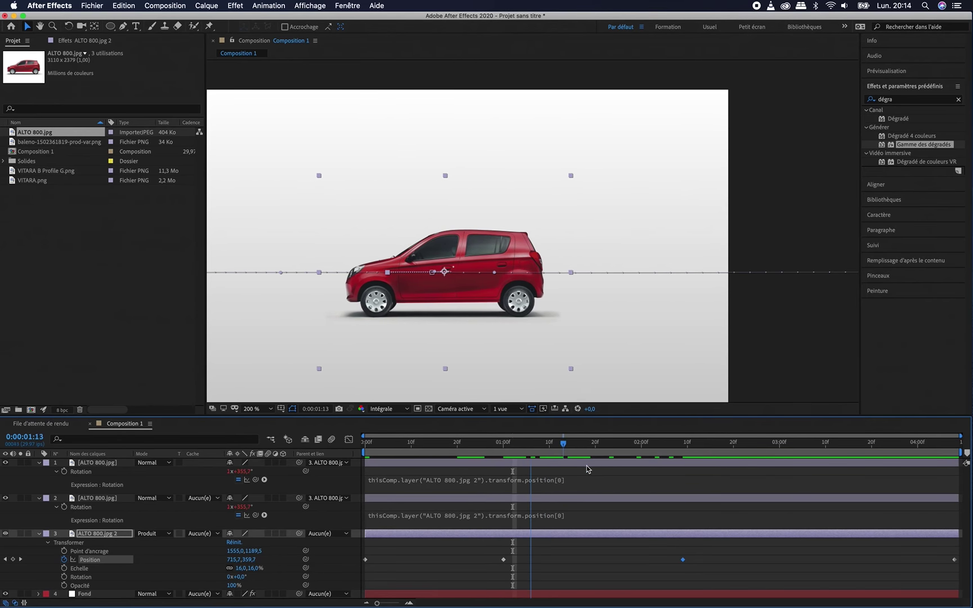
key(space)
Step: Collapse the remaining motion-path handles around the middle Position keyframes onto their points and preview the straightened car movement
drag(433, 274, 391, 276)
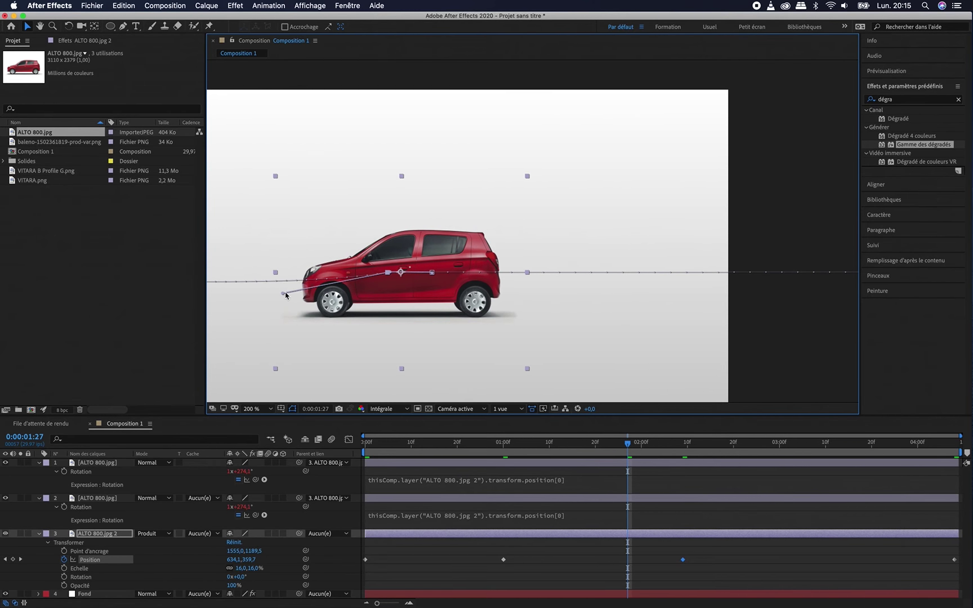
drag(283, 296, 386, 274)
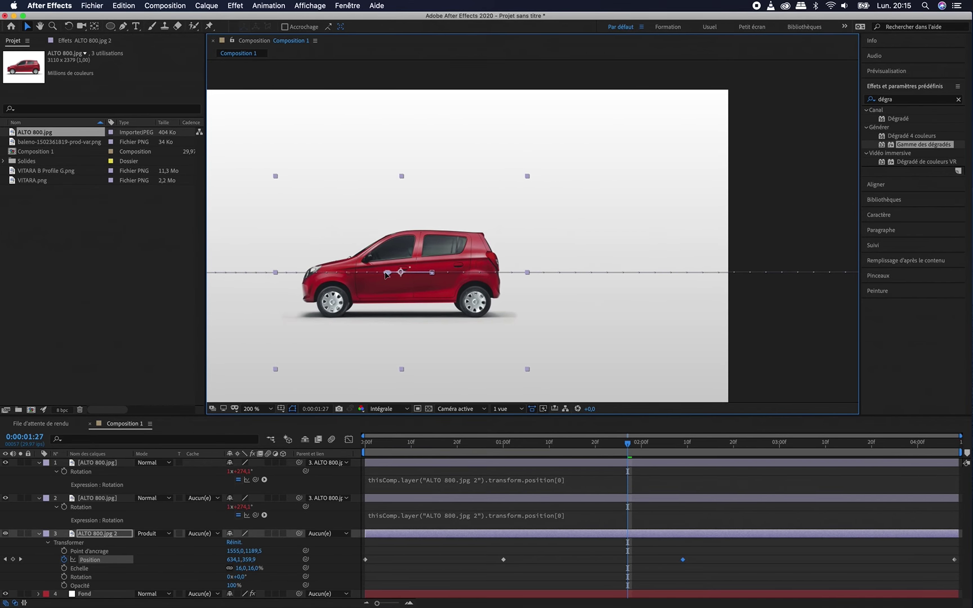
drag(629, 443, 436, 441)
key(space)
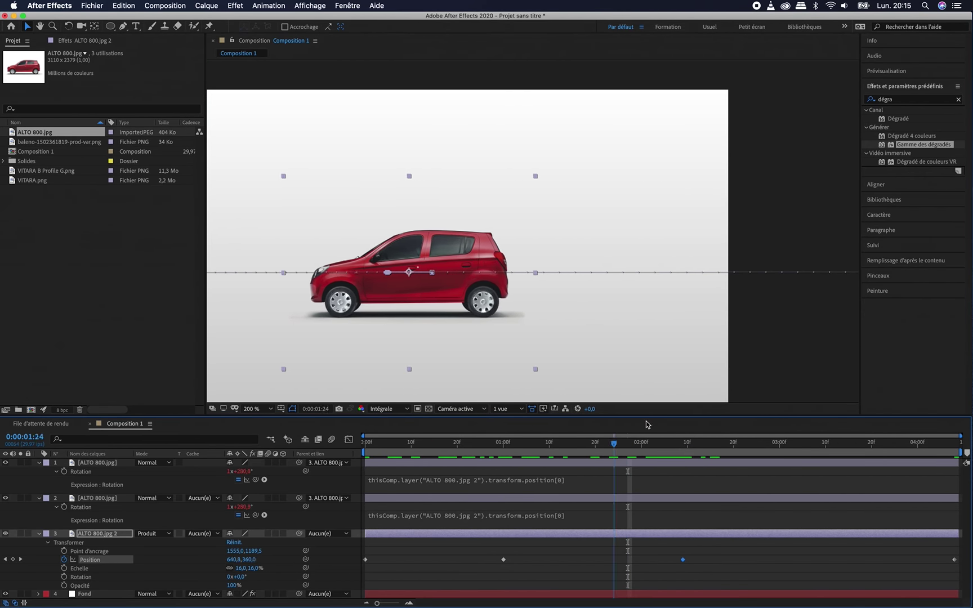
key(space)
key(comma)
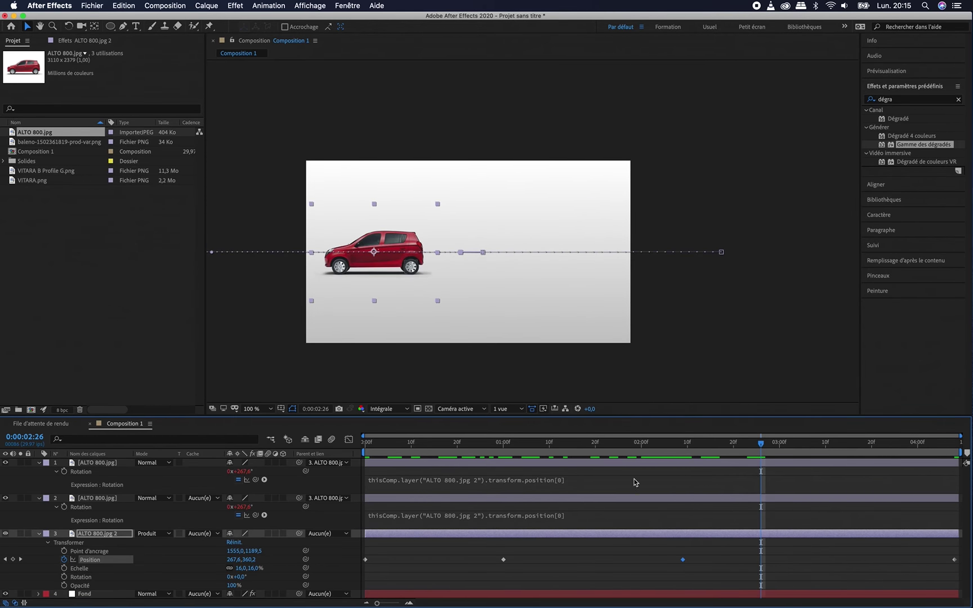
key(space)
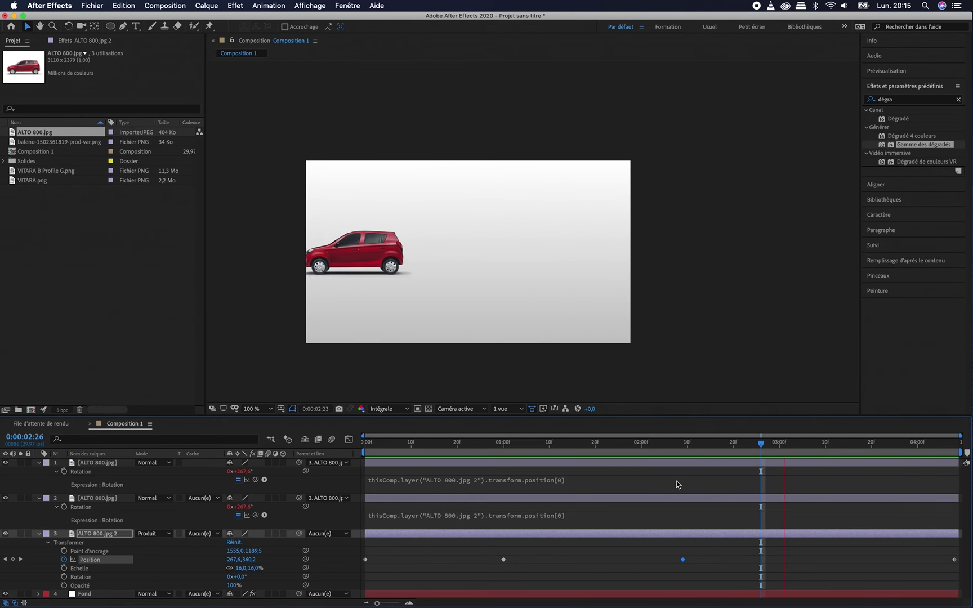
key(space)
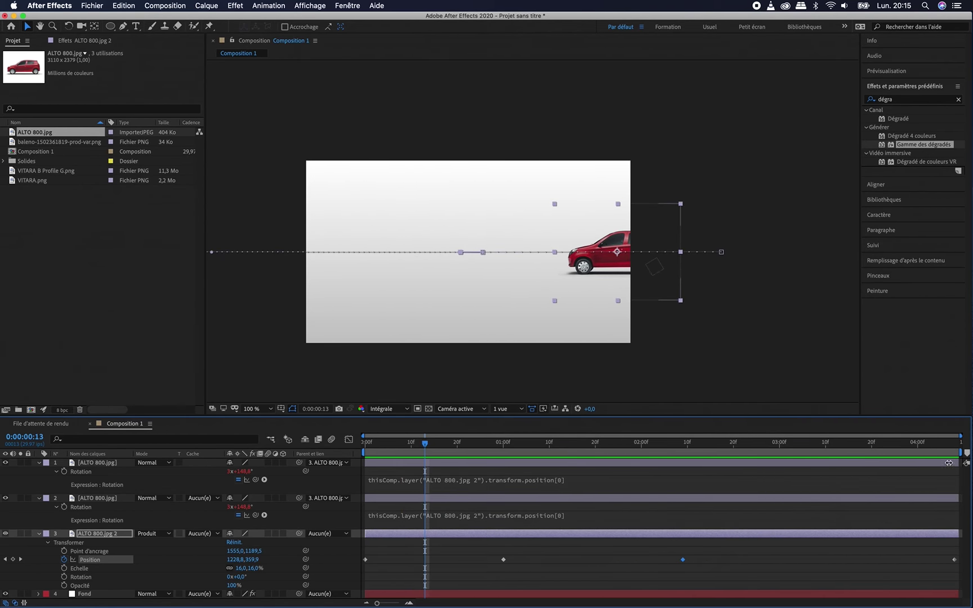
Step: At the 0:00:04:08 keyframe, move the full car layer farther out of frame to X -1295
click(954, 443)
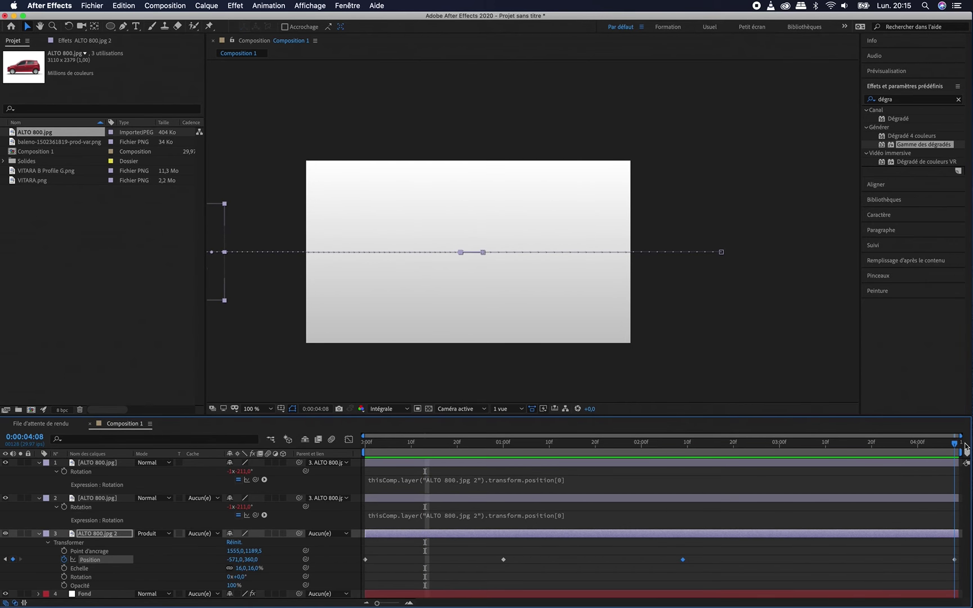
key(comma)
drag(356, 260, 264, 260)
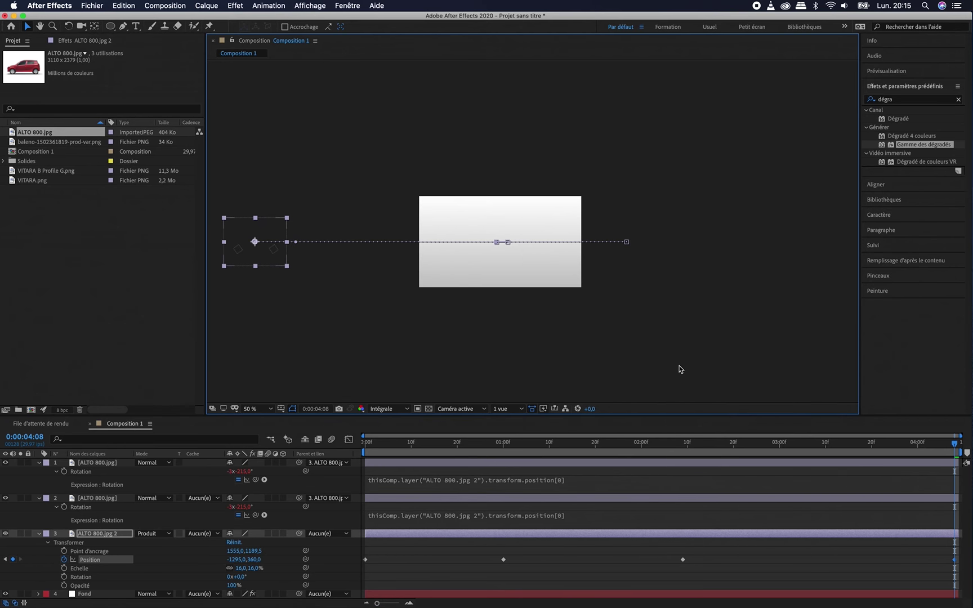
Step: Retime the last Position keyframe to about 0:00:04:01 and preview the car's exit
drag(956, 444, 867, 447)
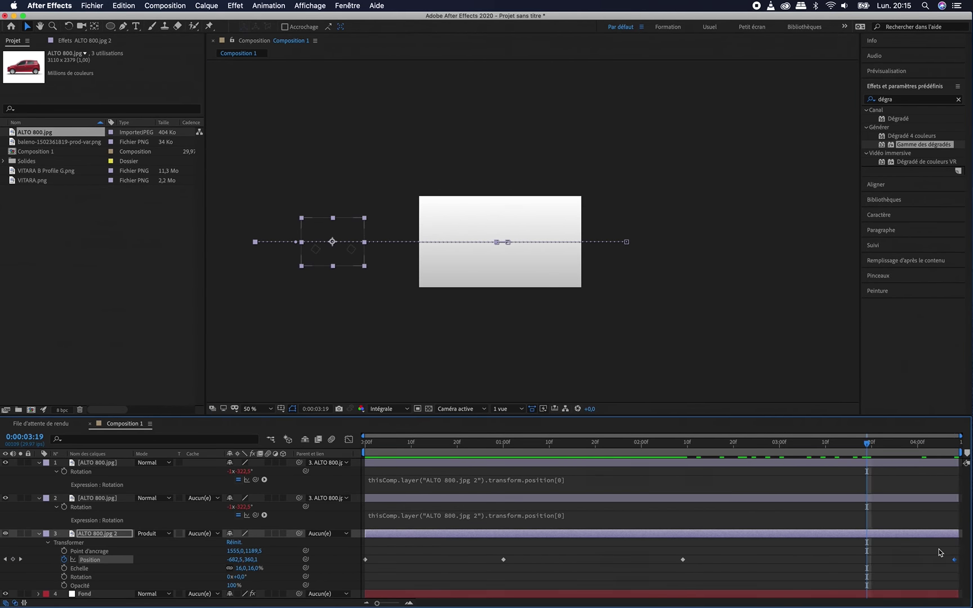
drag(954, 560, 923, 559)
key(space)
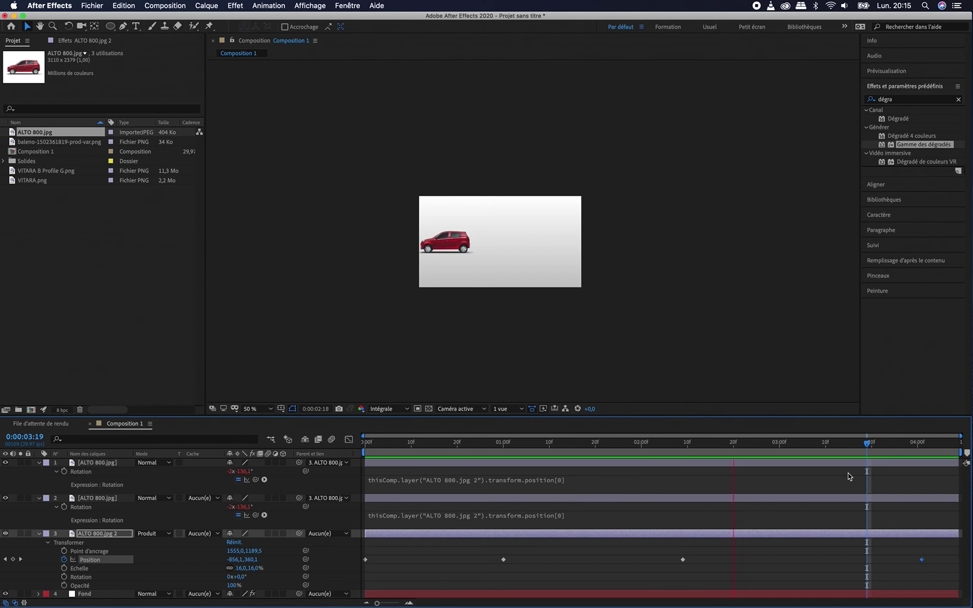
key(space)
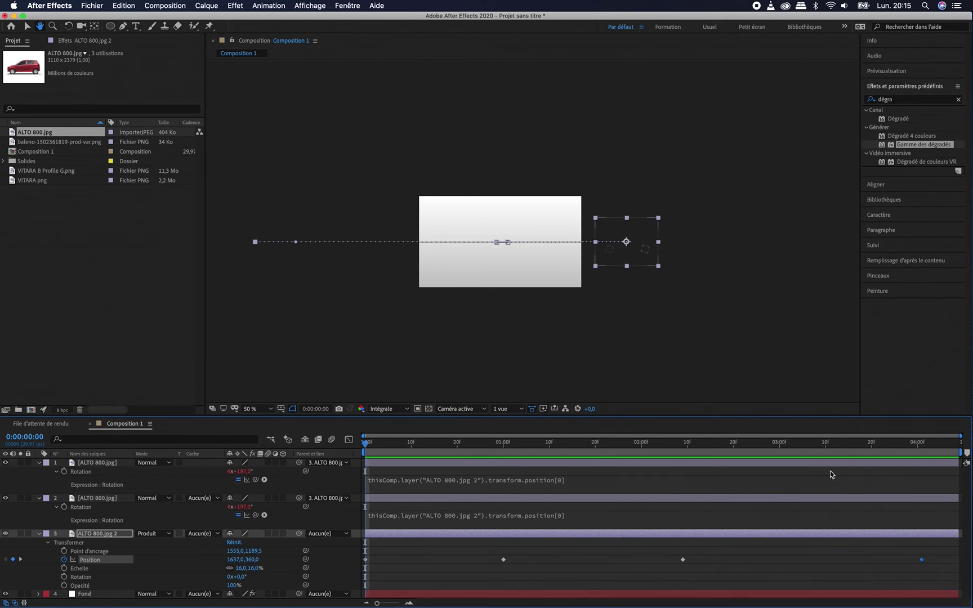
click(105, 225)
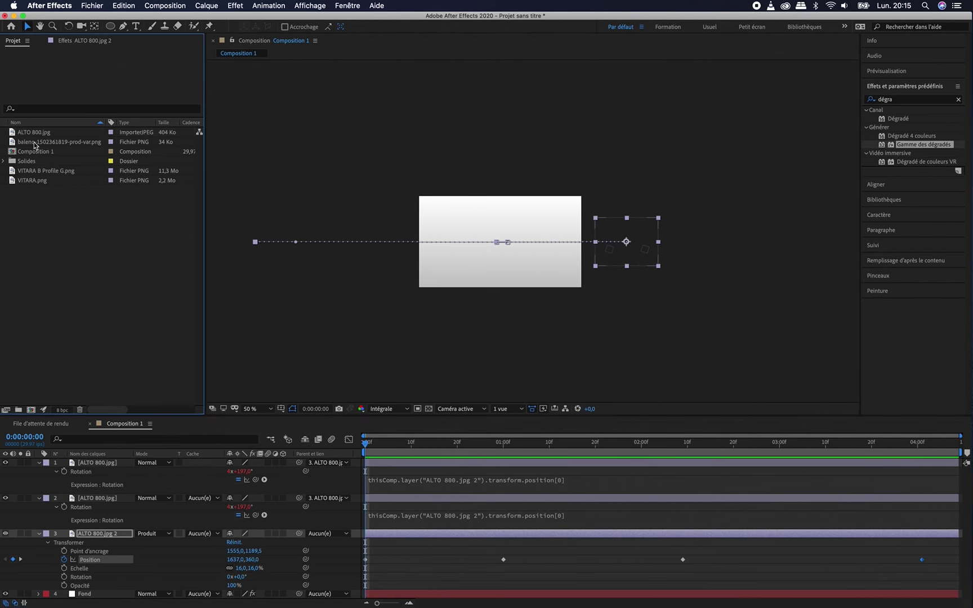
click(35, 144)
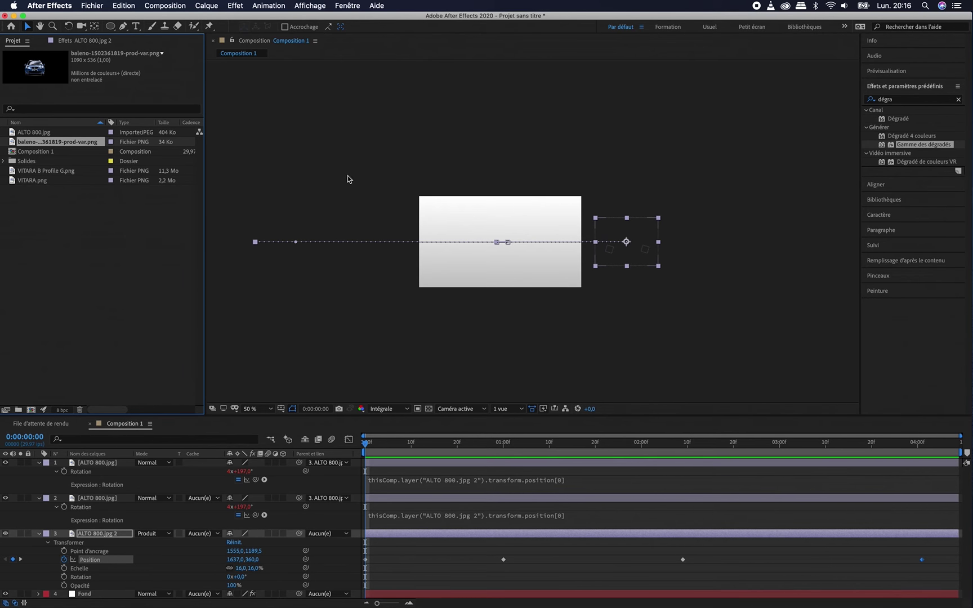
key(period)
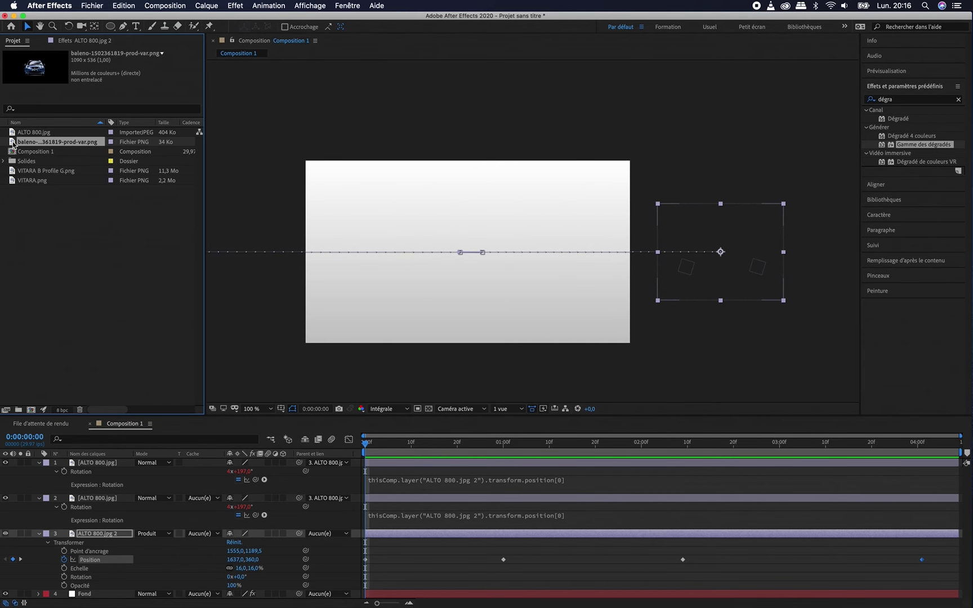
drag(12, 145, 100, 459)
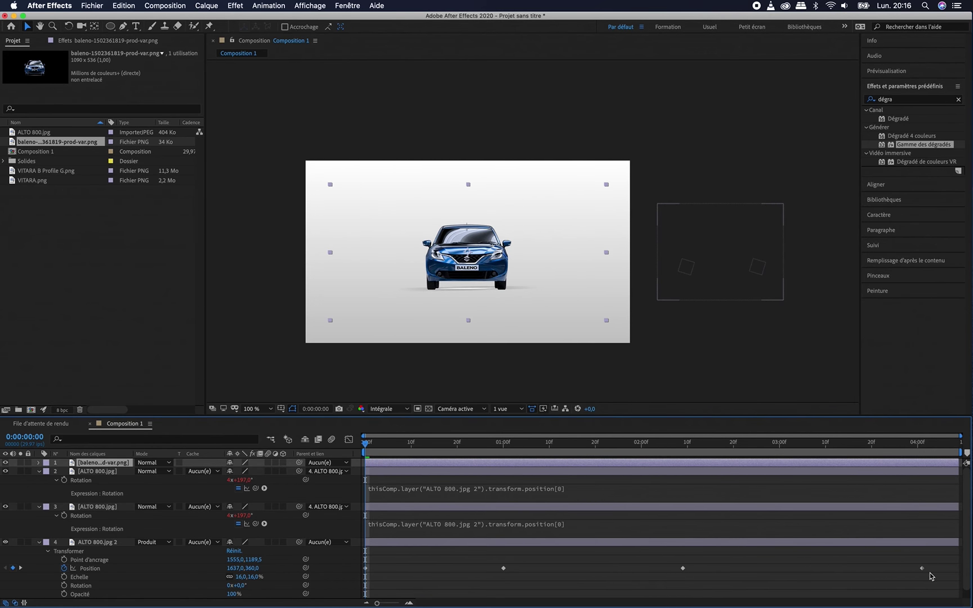
Step: Compress all the ALTO 800.jpg 2 Position keyframes proportionally so the last falls at about 0:00:02:15, and go to 0:00:01:19
drag(931, 581, 356, 564)
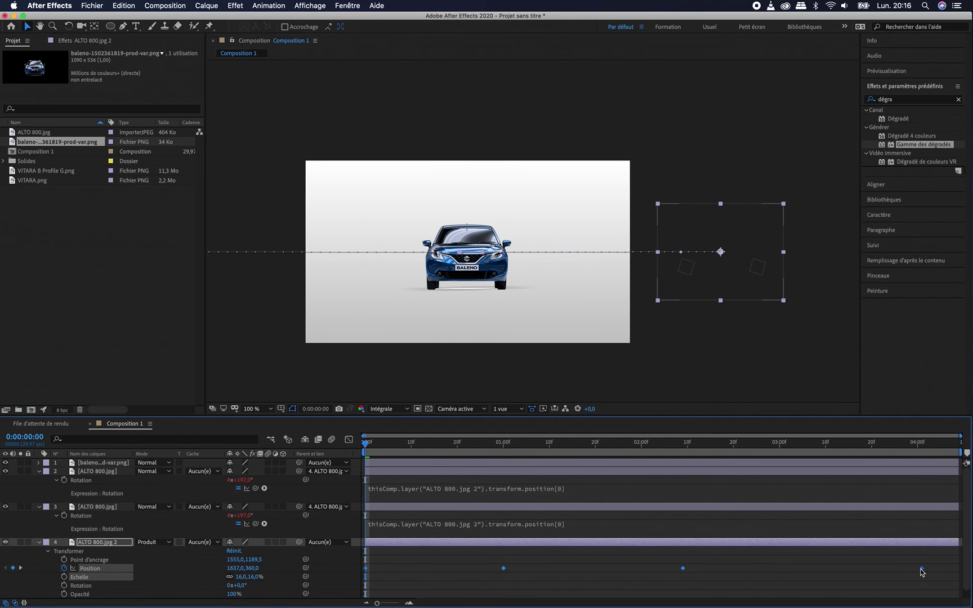
drag(922, 569, 710, 580)
drag(367, 450, 591, 458)
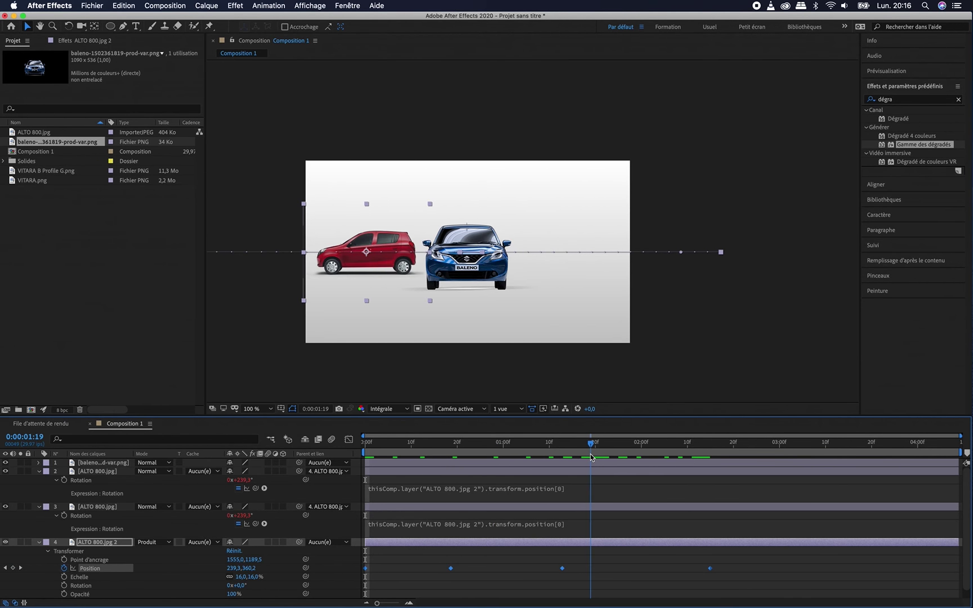
Step: Add a 100% Scale keyframe to the Baleno layer and move it to about 0:00:03:12
click(496, 462)
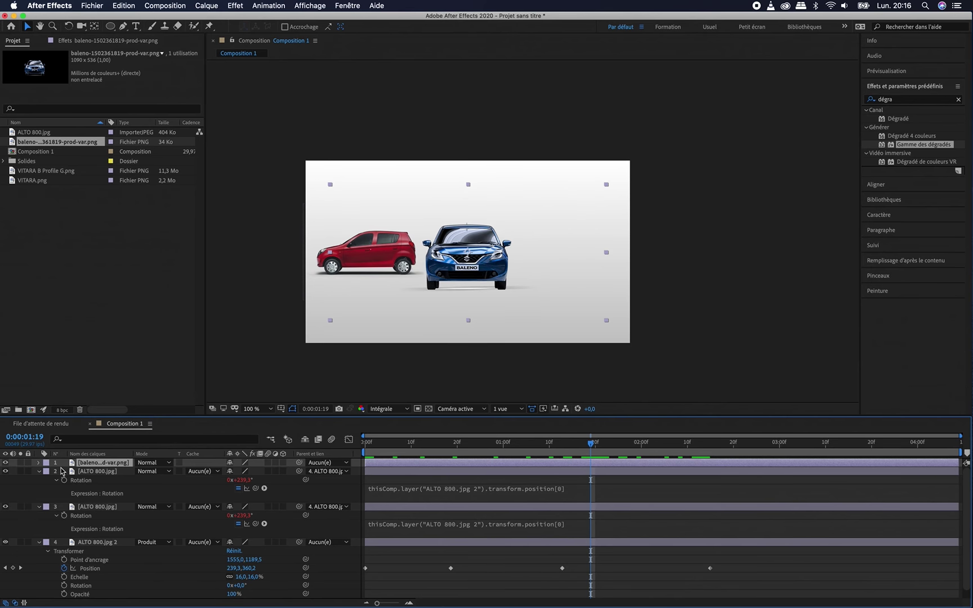
click(39, 463)
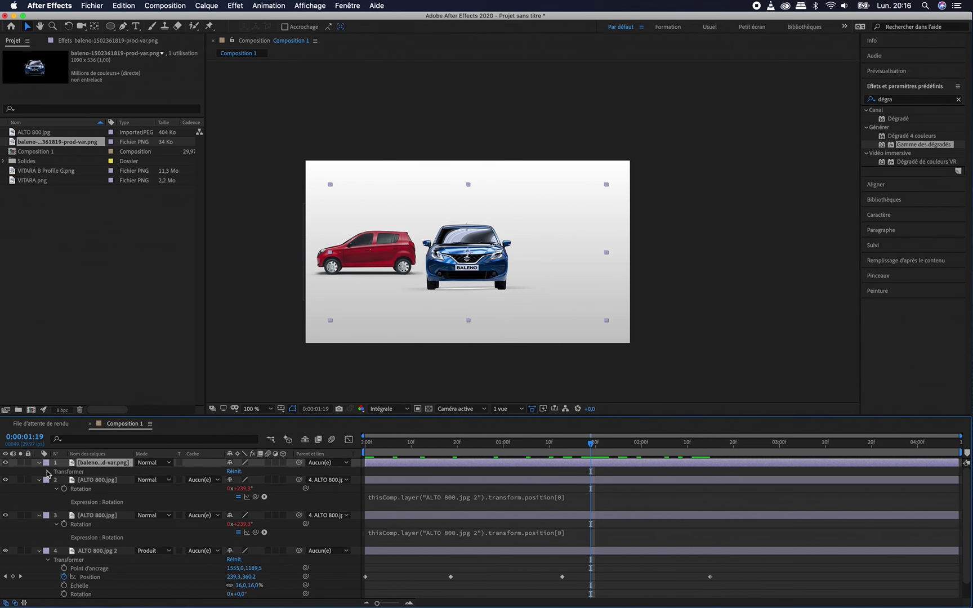
click(48, 471)
click(59, 494)
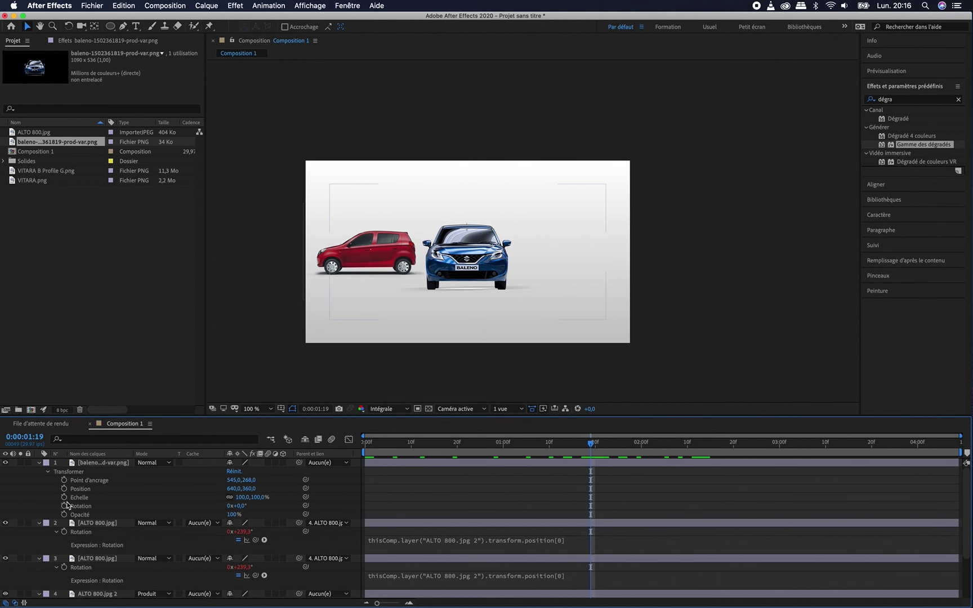
click(64, 497)
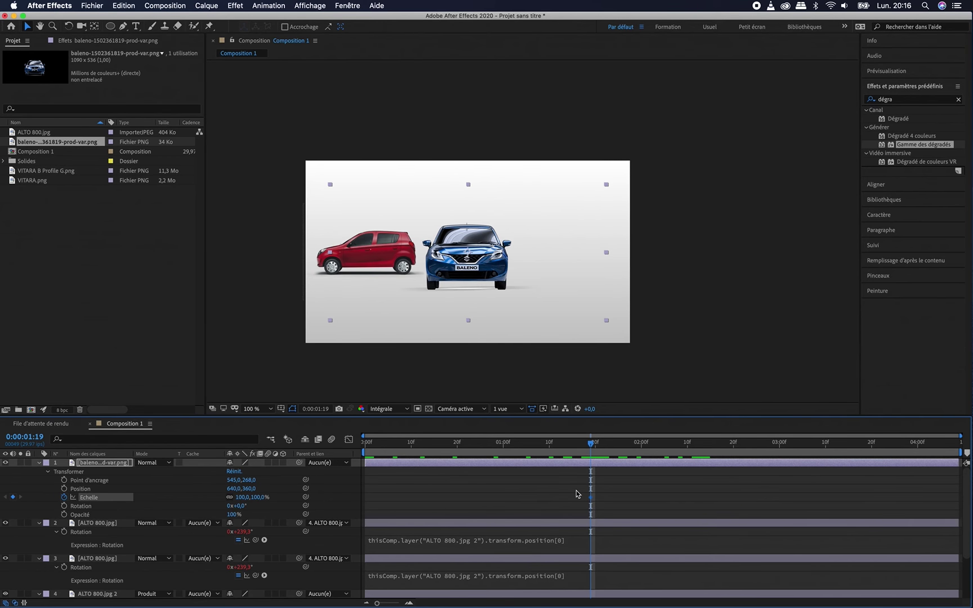
drag(590, 500, 835, 498)
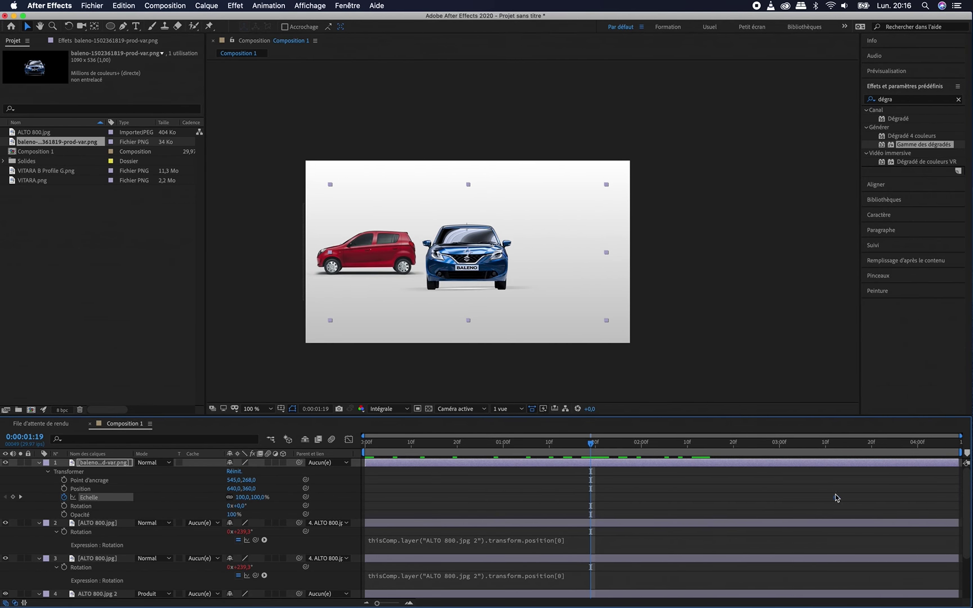
Step: Set the Baleno layer's Scale to 0% at 0:00:01:19 and preview the car growing into view
drag(245, 502, 187, 495)
click(239, 498)
text(0)
key(Return)
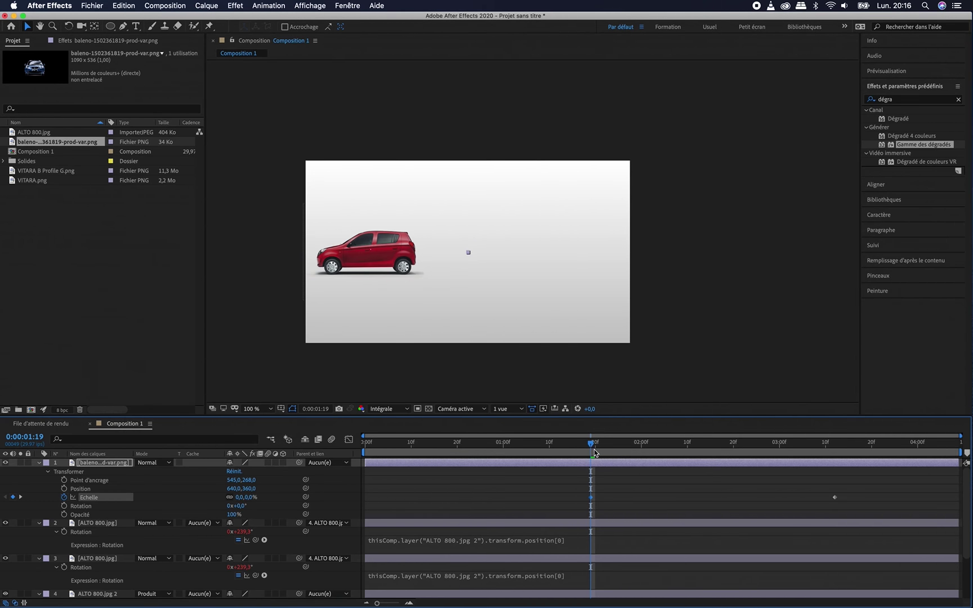
drag(595, 452, 590, 500)
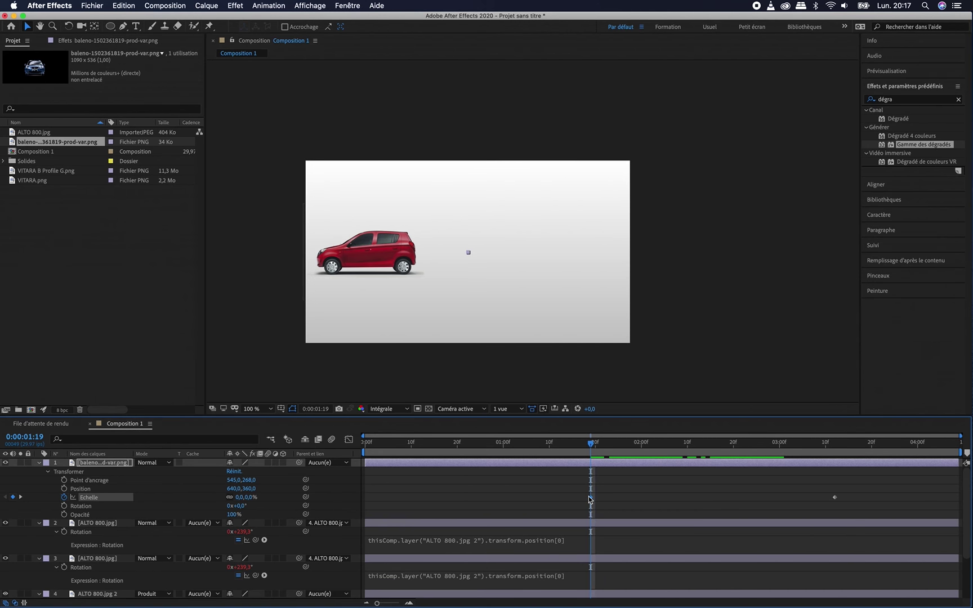
Step: Animate the Baleno layer's Position from 640,311 at 0:00:01:19 to 640,360 at 0:00:03:12 and preview it
click(65, 488)
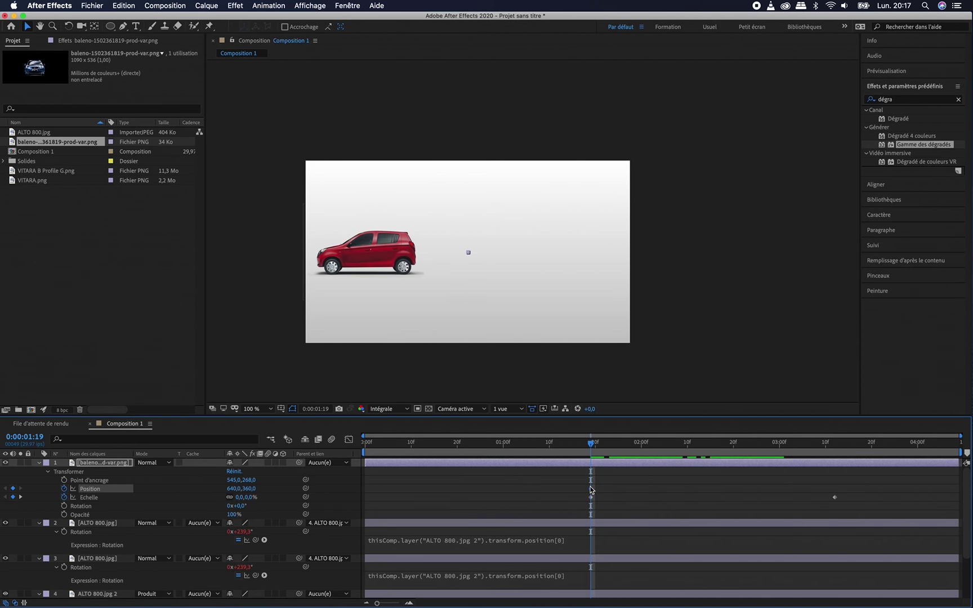
drag(733, 497, 836, 497)
mouse_move(233, 488)
mouse_down()
mouse_move(195, 486)
mouse_move(228, 488)
mouse_move(219, 490)
mouse_up()
key(super+z)
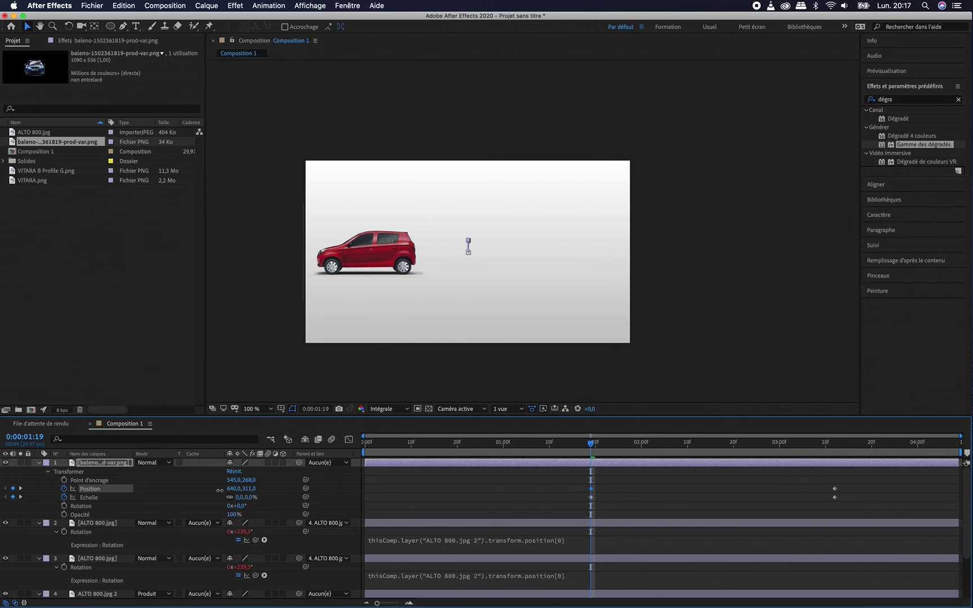
drag(593, 445, 839, 478)
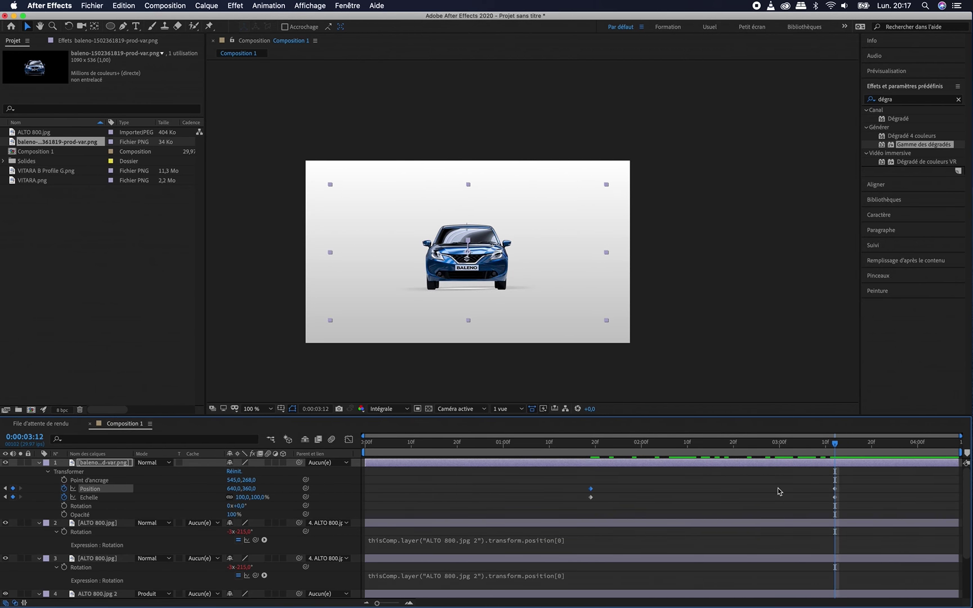
Step: Show the Baleno layer's transform properties in the graph editor and try Easy Ease on its Scale and Position keyframes
click(89, 480)
shift+click(79, 514)
click(349, 439)
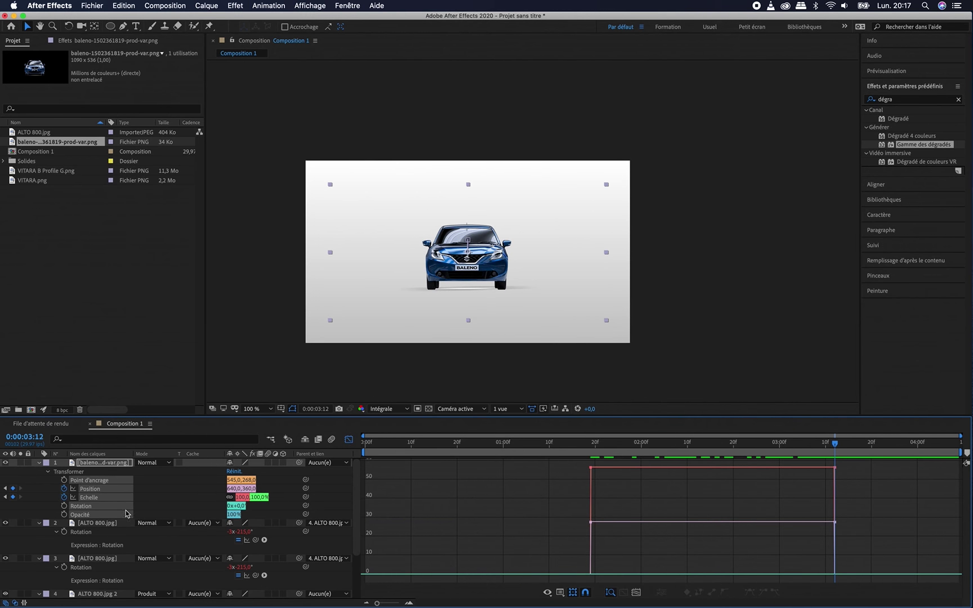
click(82, 499)
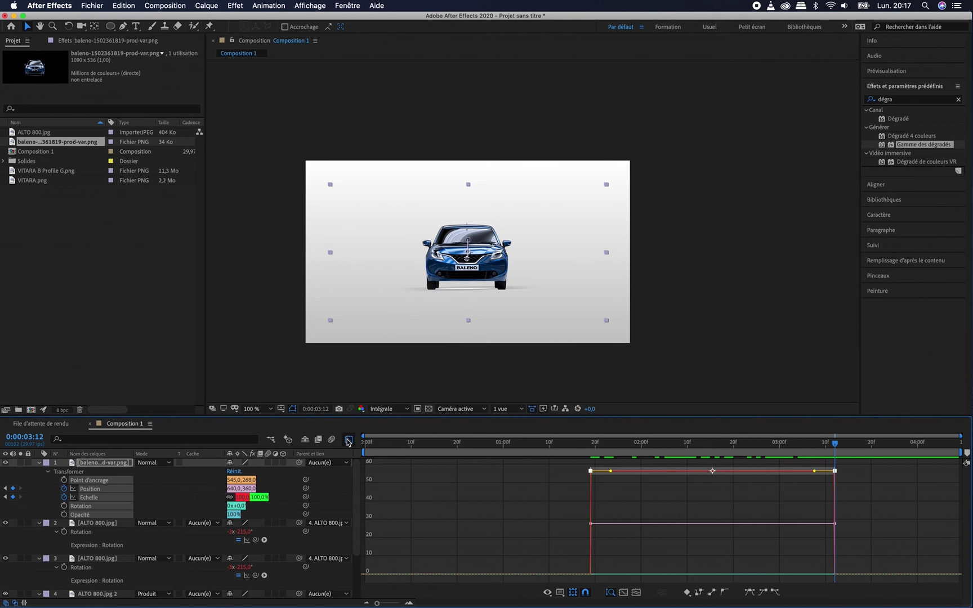
click(749, 593)
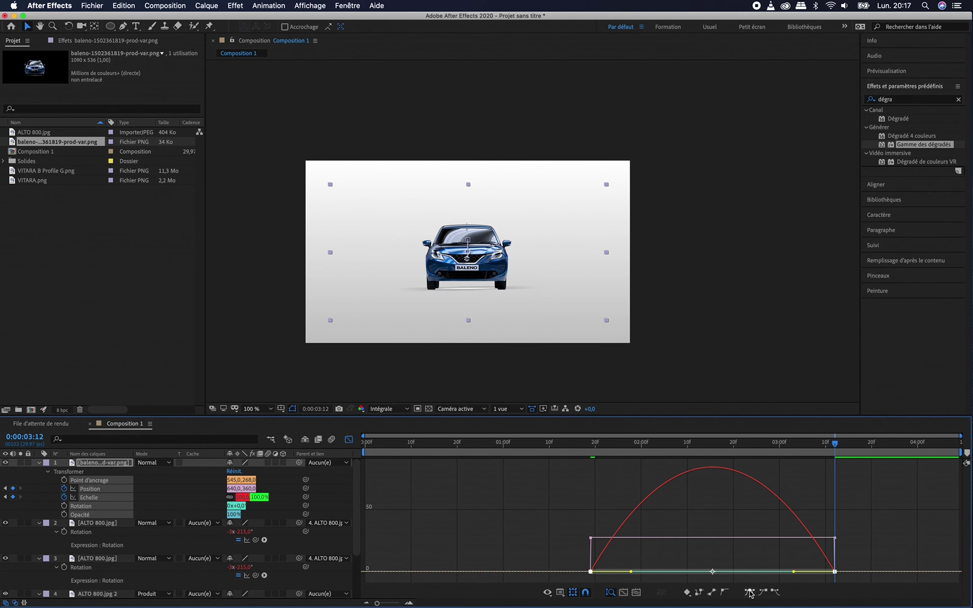
click(84, 490)
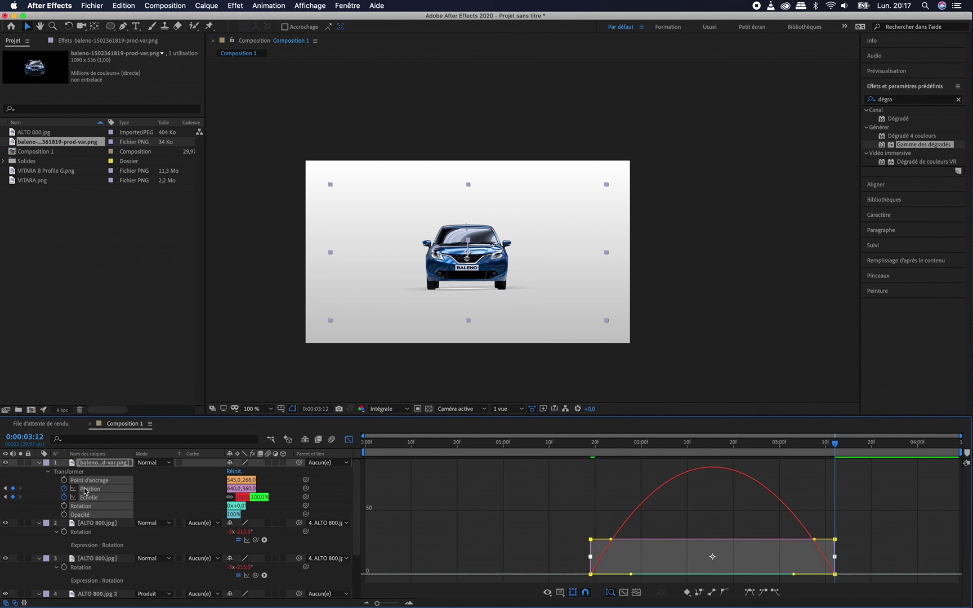
click(749, 593)
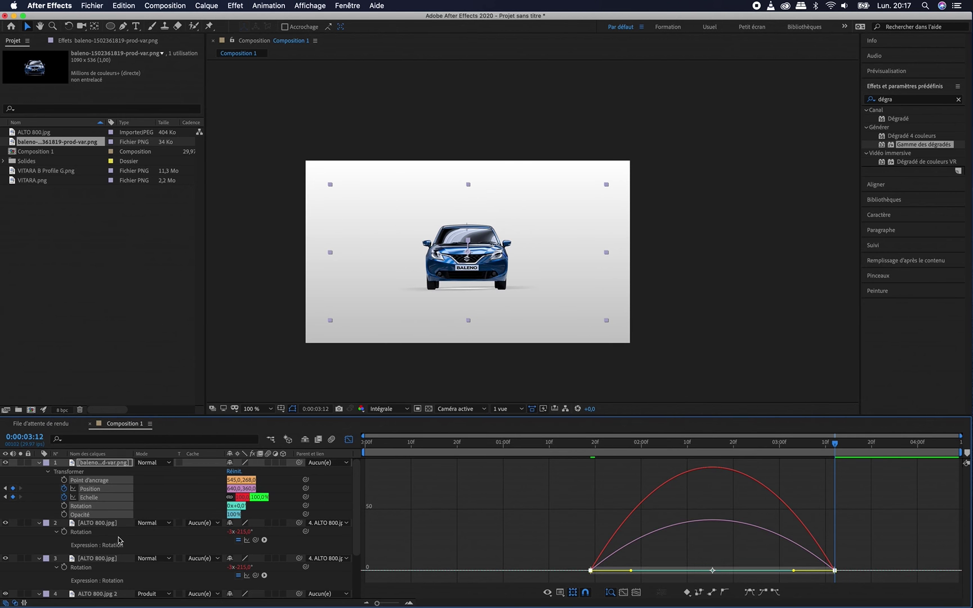
Step: Try Easy Ease on the four ALTO 800.jpg 2 Position keyframes and leave the graph editor
scroll(112, 542, down, 3)
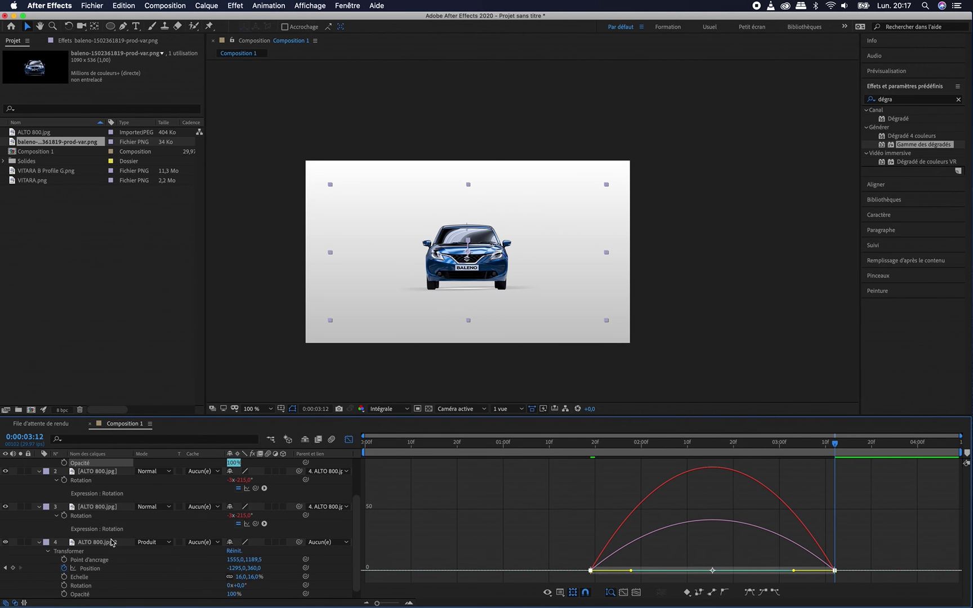
click(93, 569)
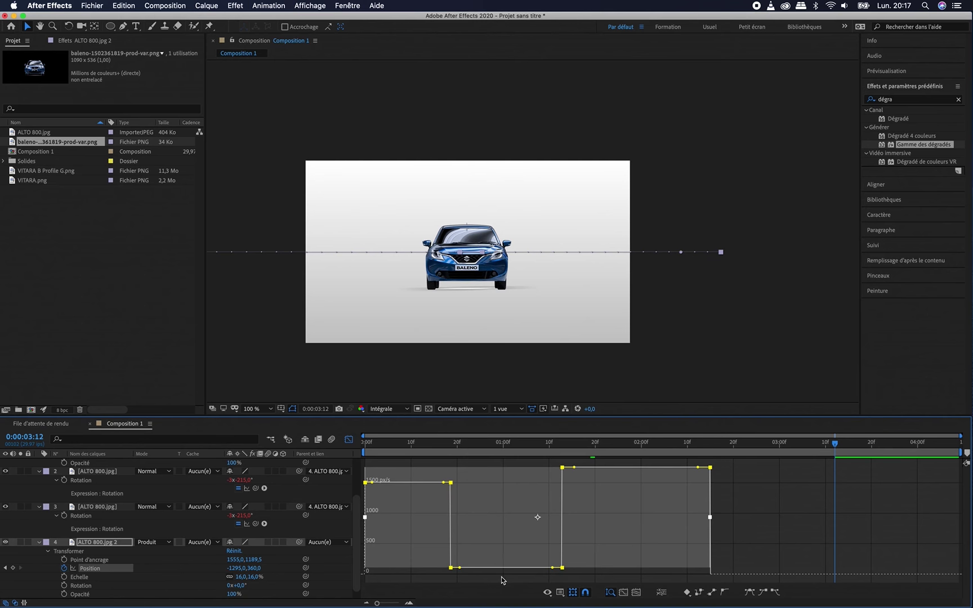
click(749, 592)
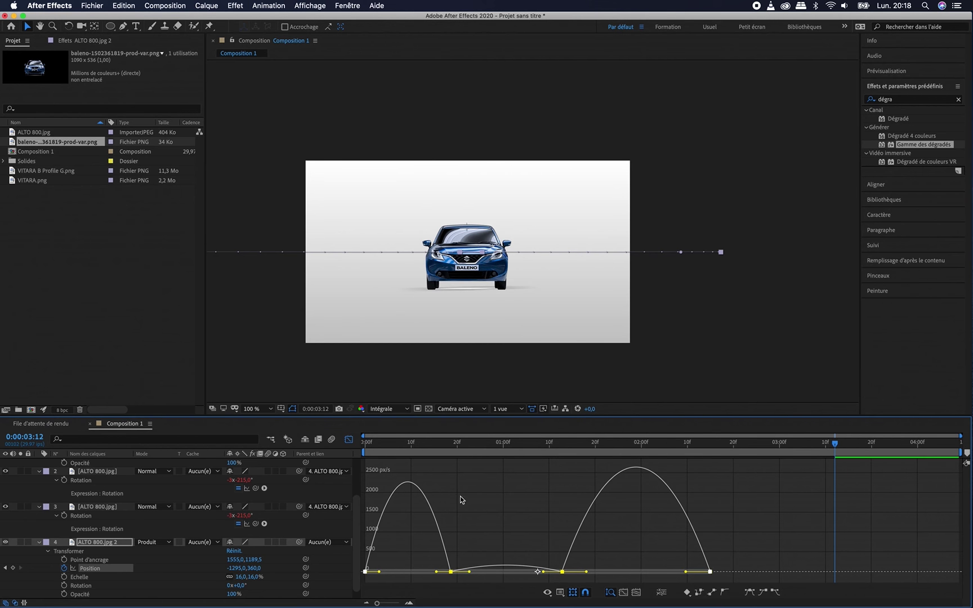
click(348, 439)
scroll(586, 501, down, 1)
key(apostrophe)
key(apostrophe)
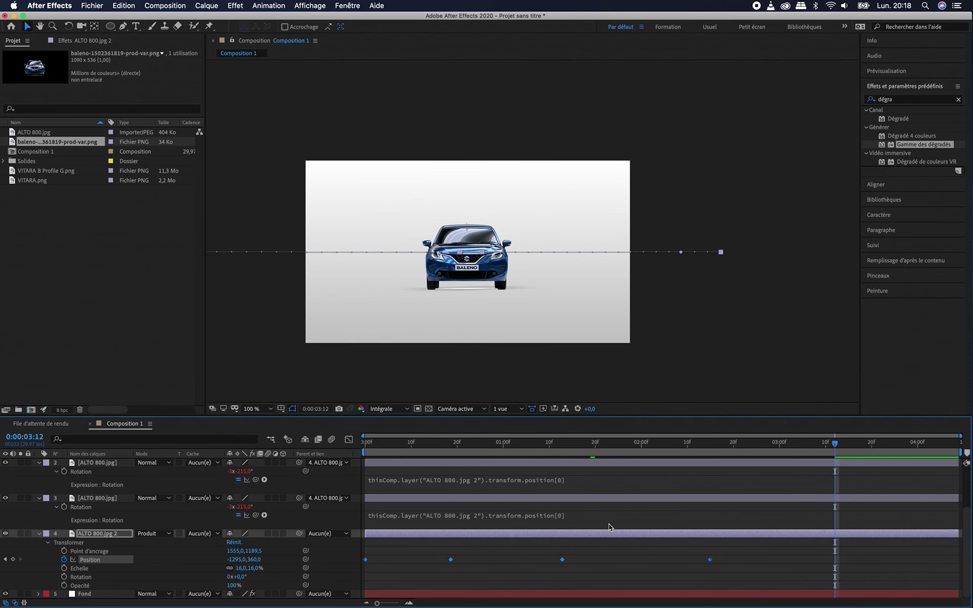
Step: Apply Easy Ease to all the Baleno layer's Position and Scale keyframes and preview the animation from the start
scroll(609, 523, up, 4)
key(apostrophe)
drag(567, 486, 856, 510)
super+click(836, 499)
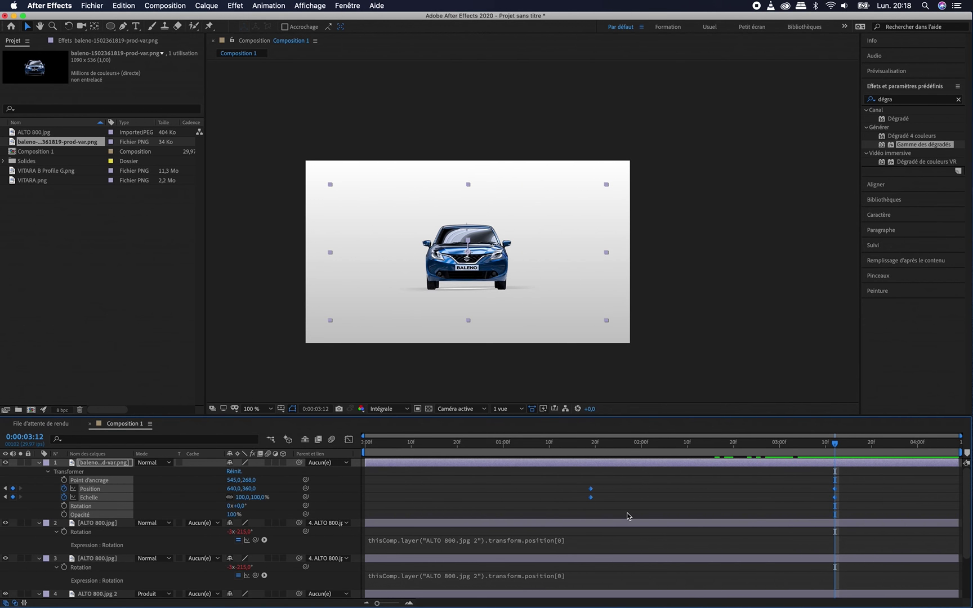
key(F9)
drag(636, 442, 323, 454)
key(space)
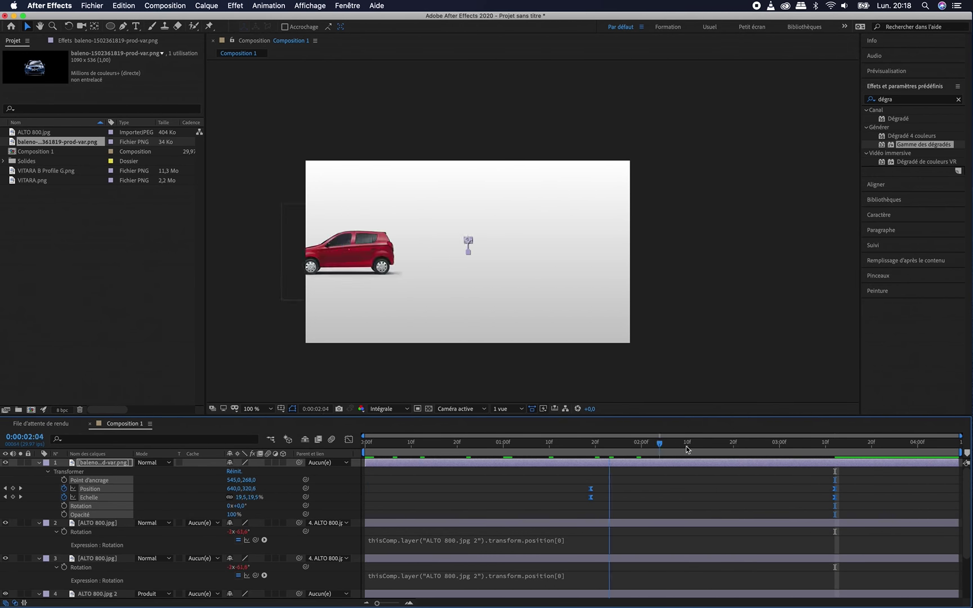
click(800, 467)
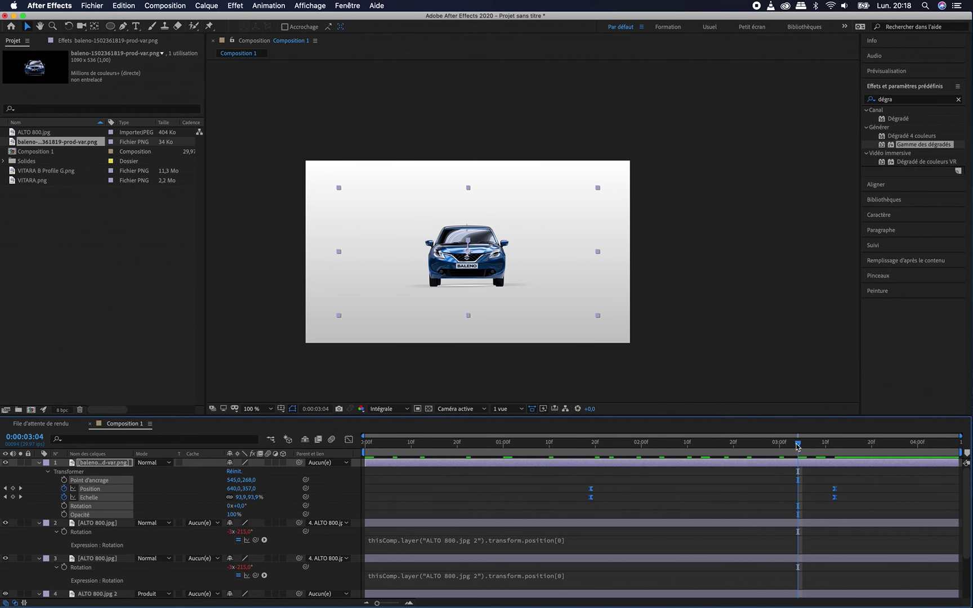
drag(790, 443, 634, 468)
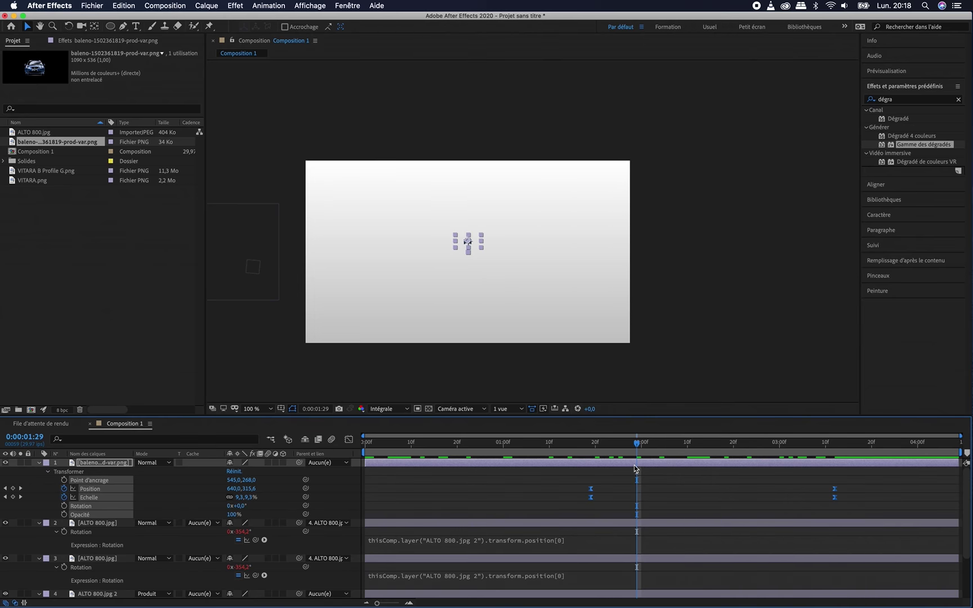